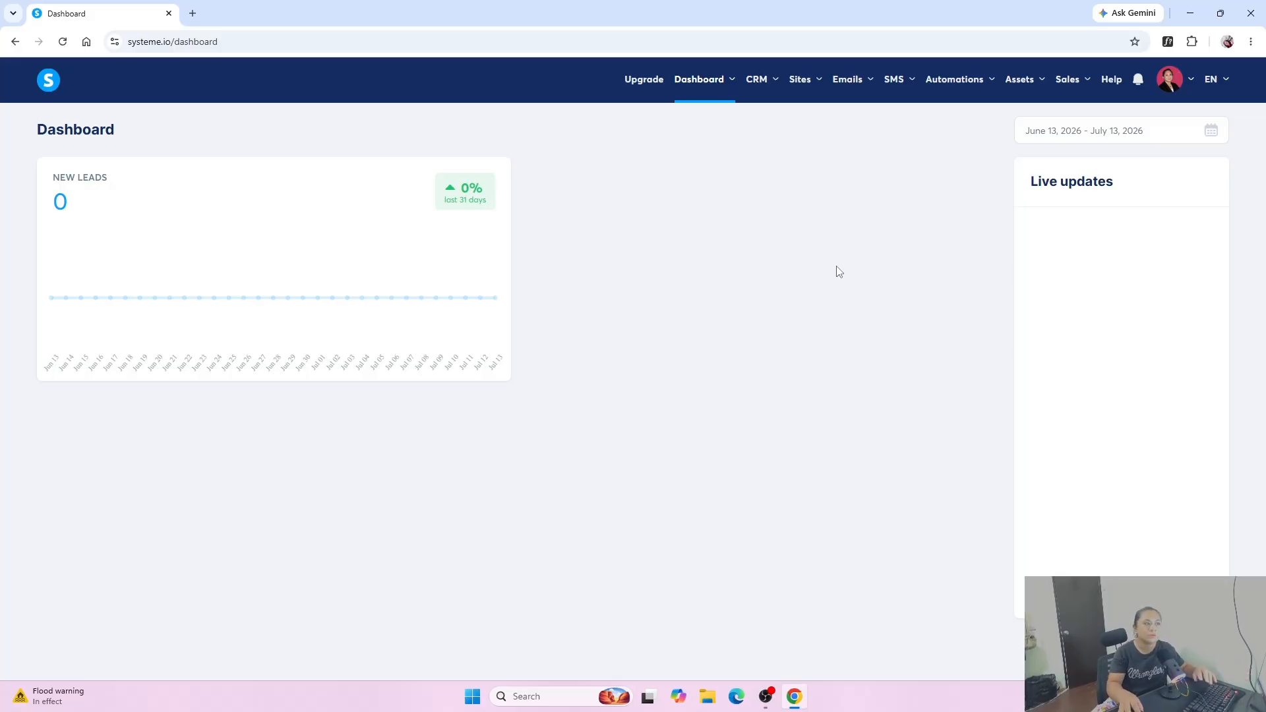
# Step: Open the course management area from the dashboard
pyautogui.moveTo(1023, 83)
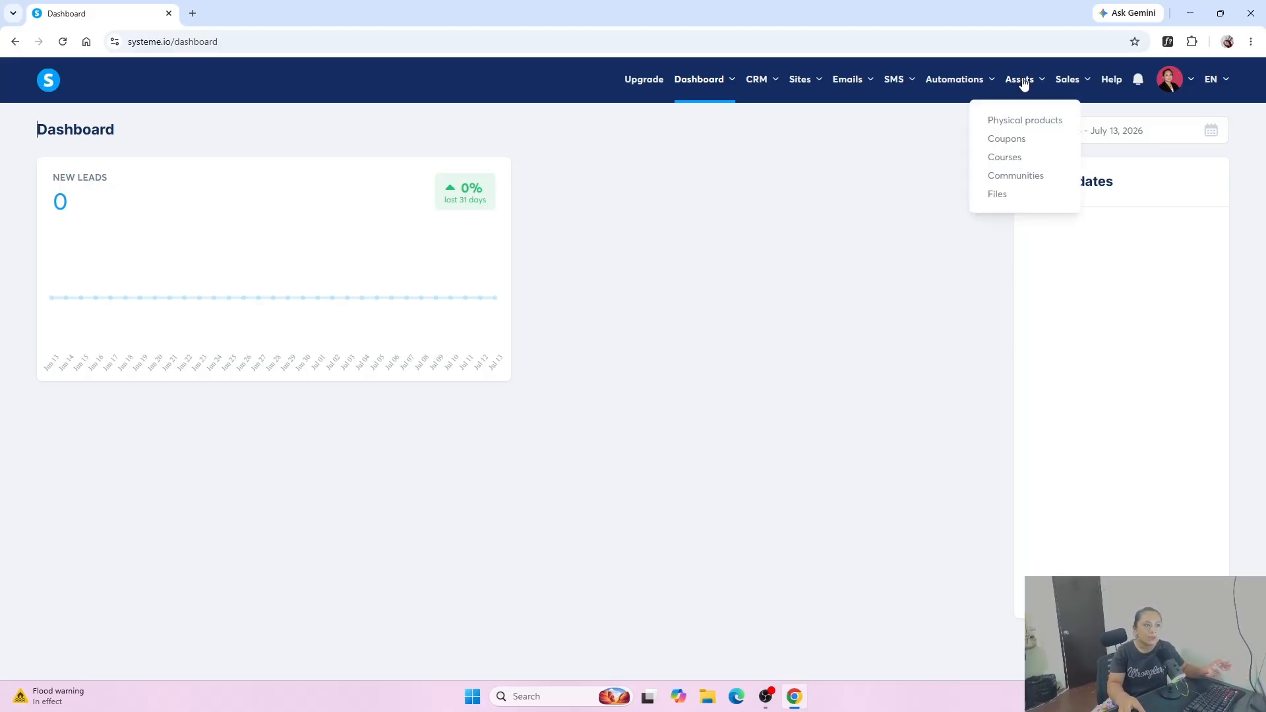
pyautogui.click(993, 160)
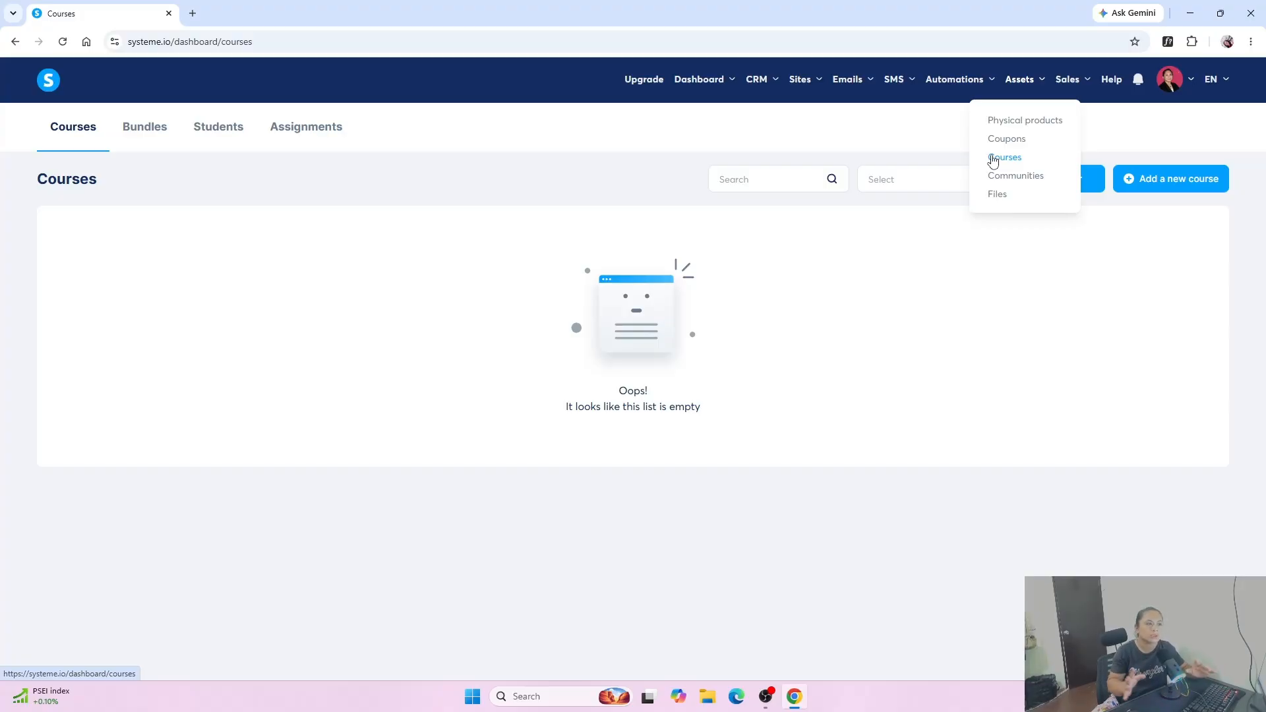
pyautogui.click(992, 161)
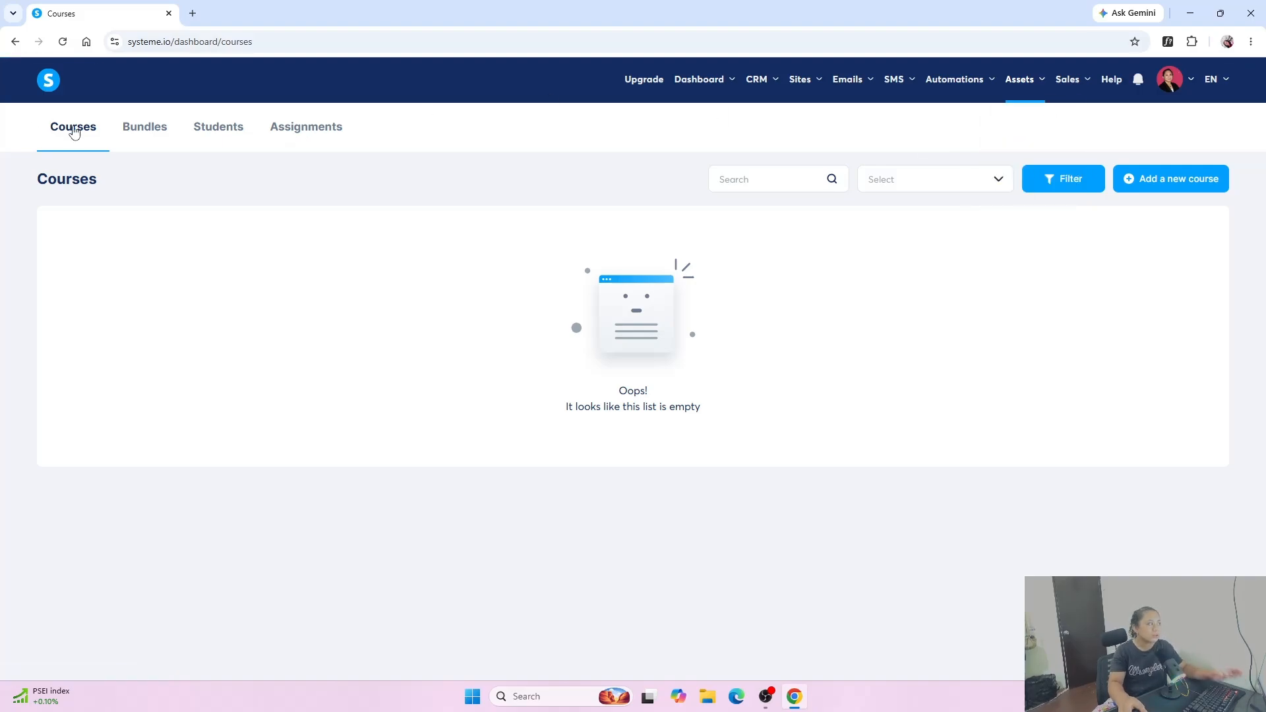
# Step: Look through the bundles, students and assignments sections, and return to the course list
pyautogui.click(149, 132)
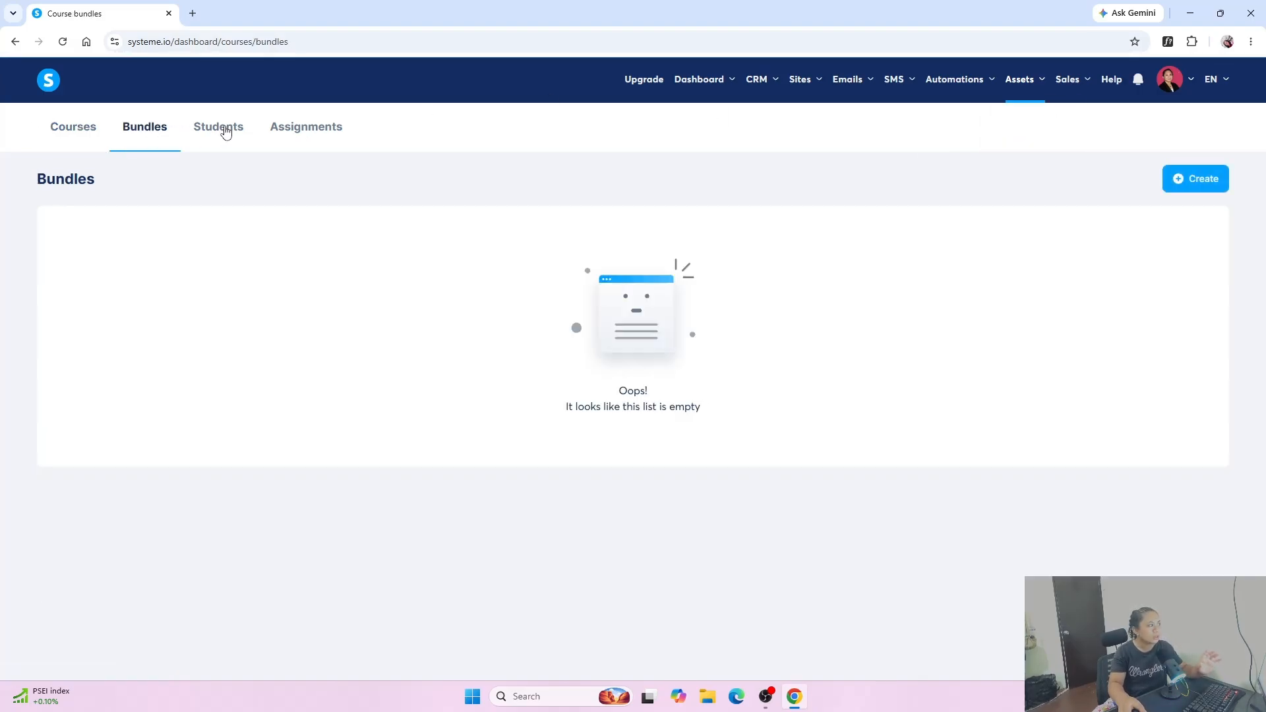
pyautogui.click(224, 131)
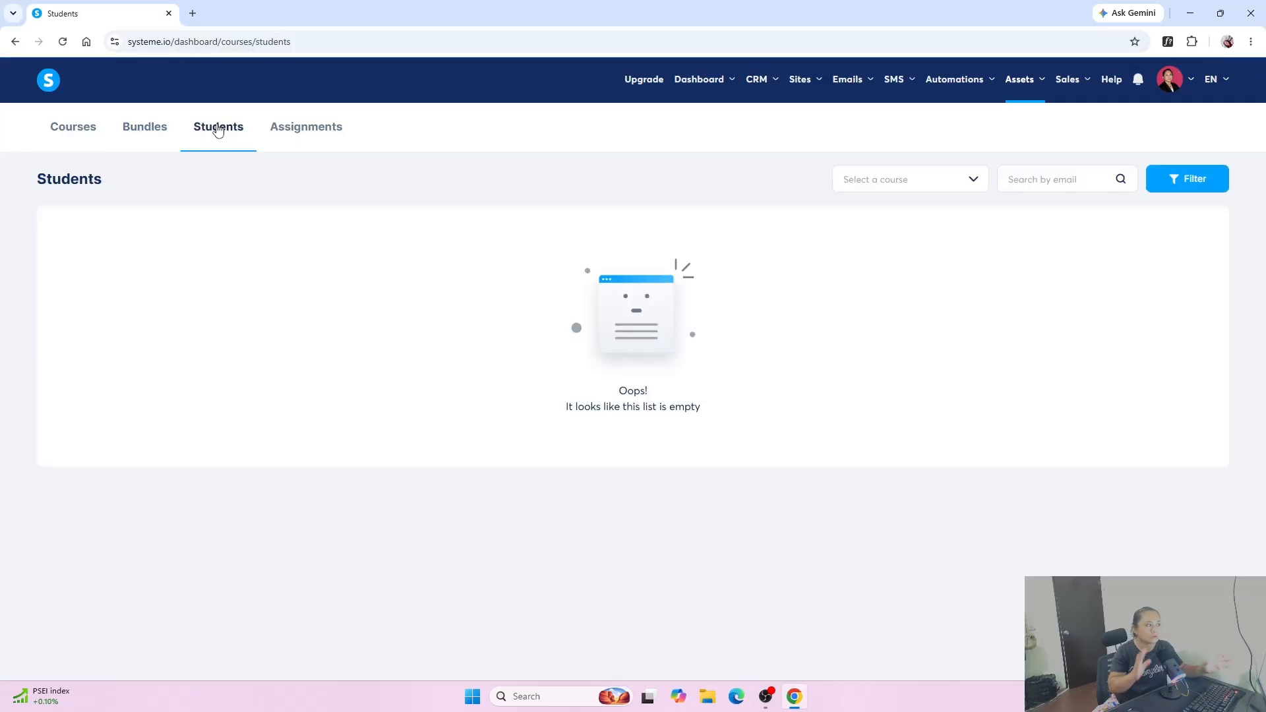
pyautogui.click(336, 133)
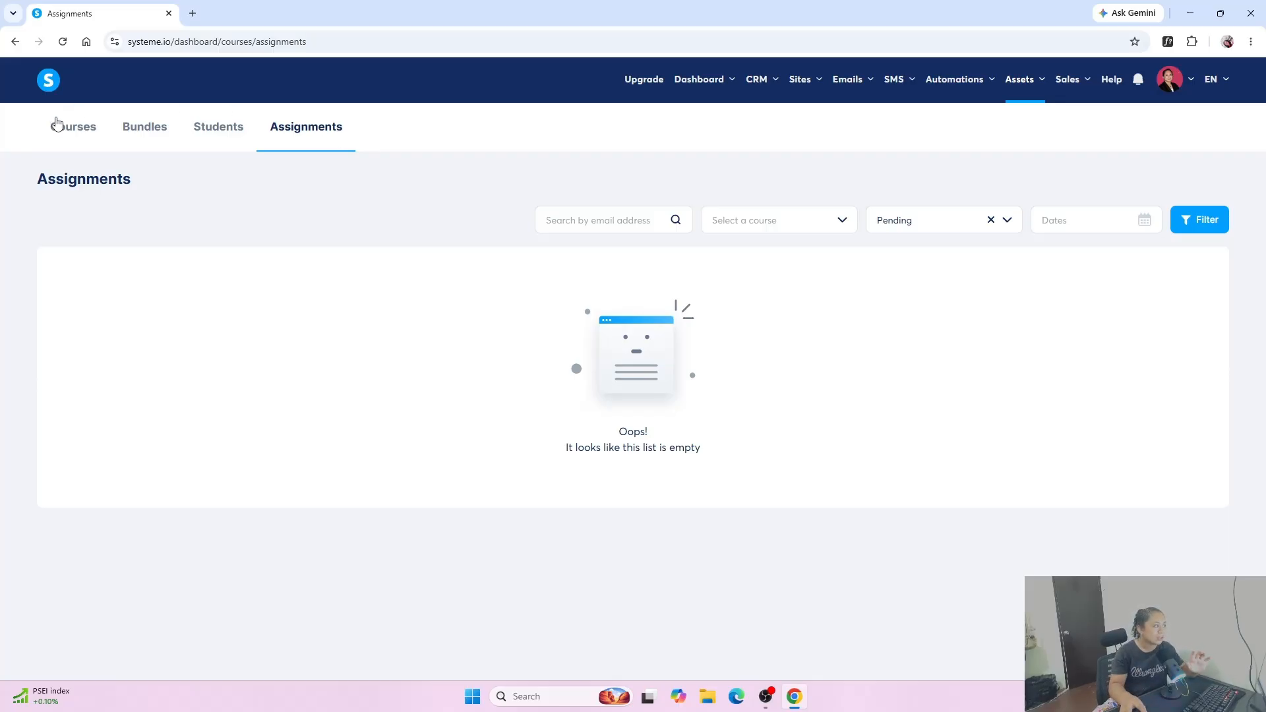
pyautogui.click(74, 127)
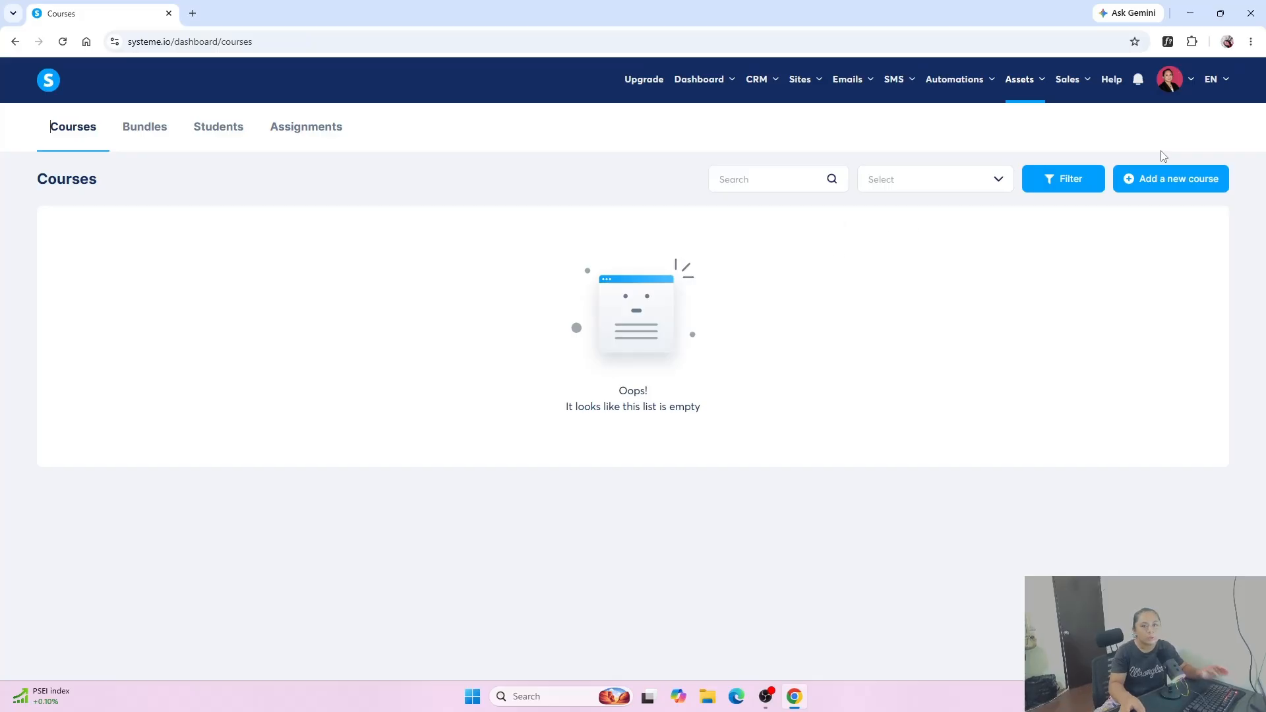
# Step: Start a new course named Digital Marketing 101 on the existing systeme.io domain with the URL path digital-marketing
pyautogui.click(1190, 180)
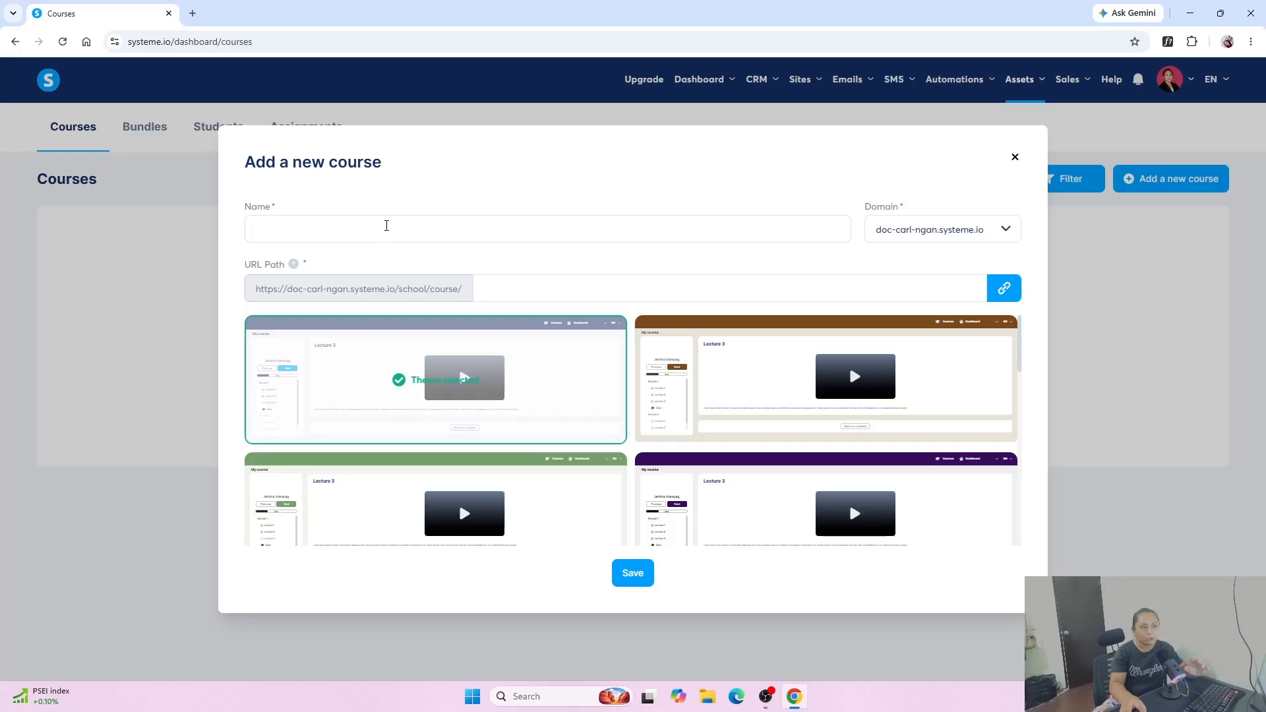
pyautogui.click(387, 231)
pyautogui.write('Digital Marketing 101')
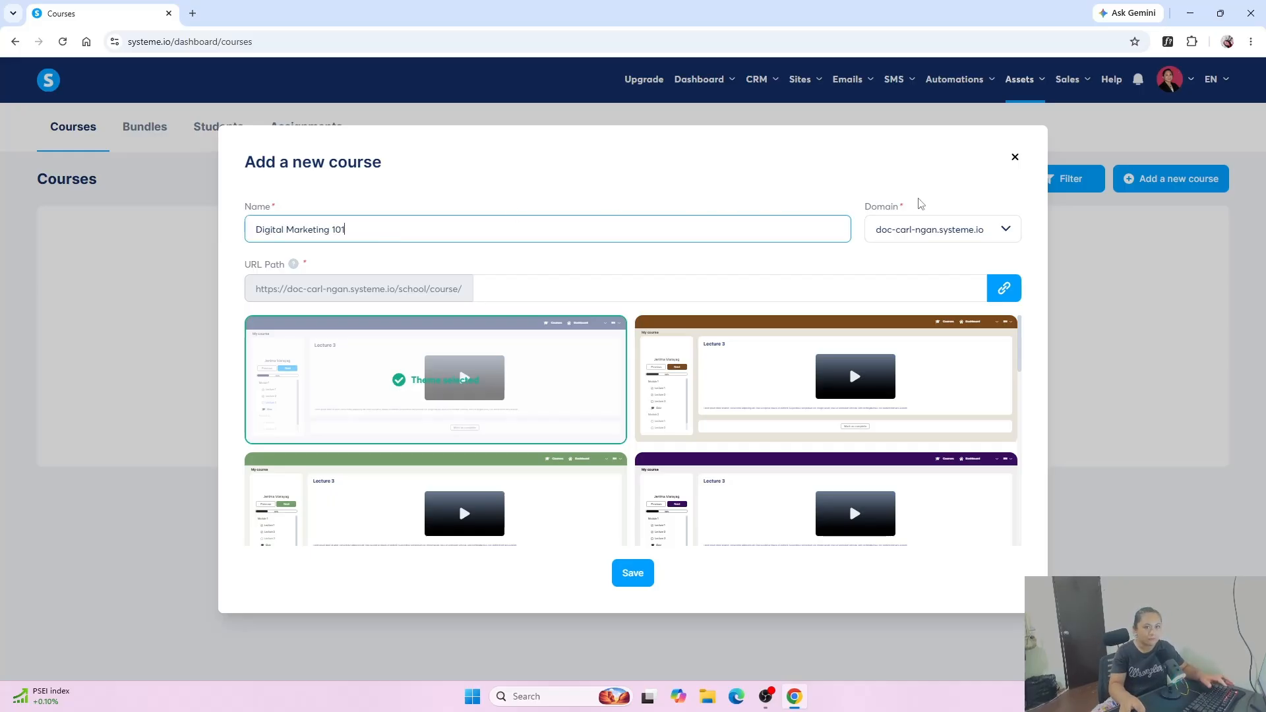
pyautogui.click(912, 226)
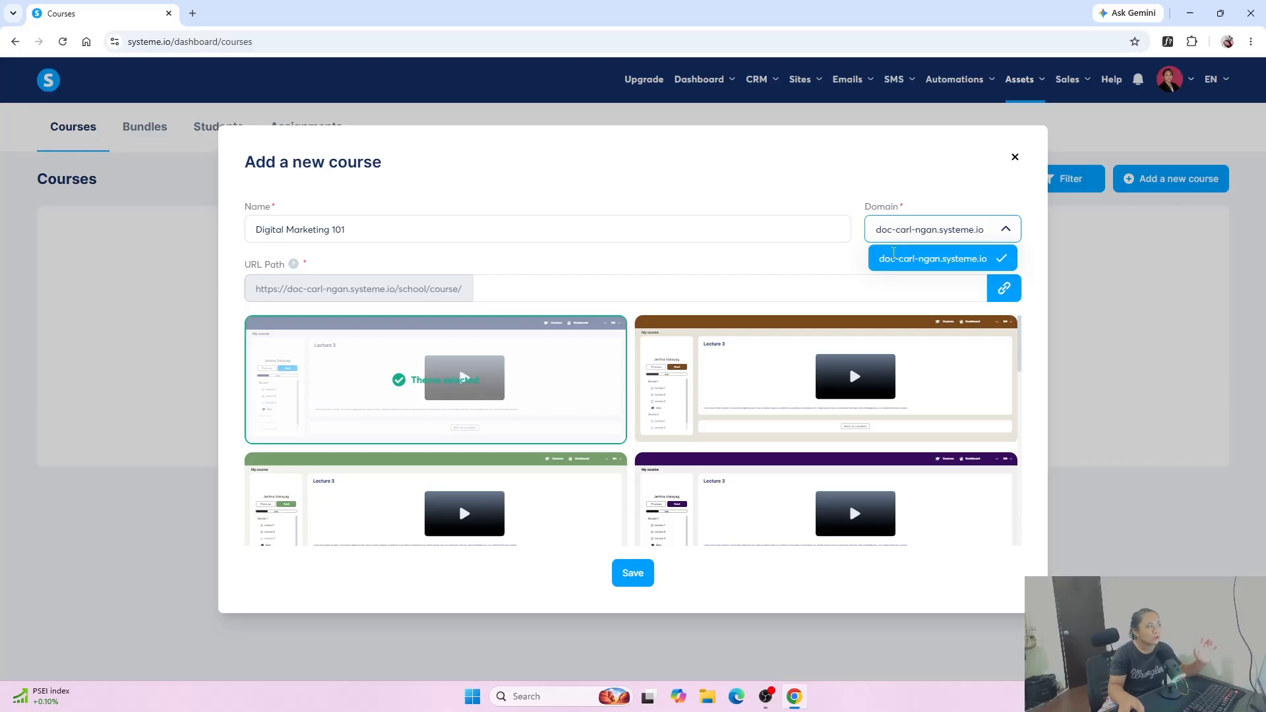
pyautogui.click(895, 256)
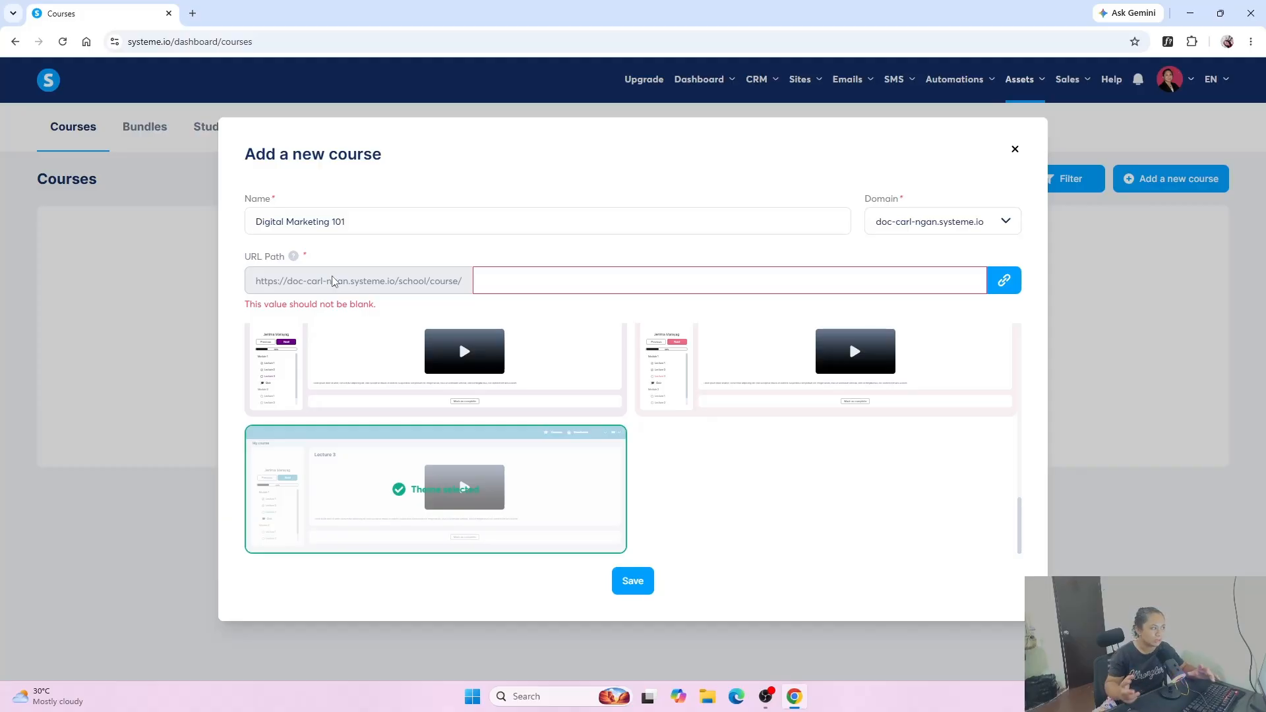
pyautogui.moveTo(255, 281); pyautogui.dragTo(405, 298)
pyautogui.click(615, 281)
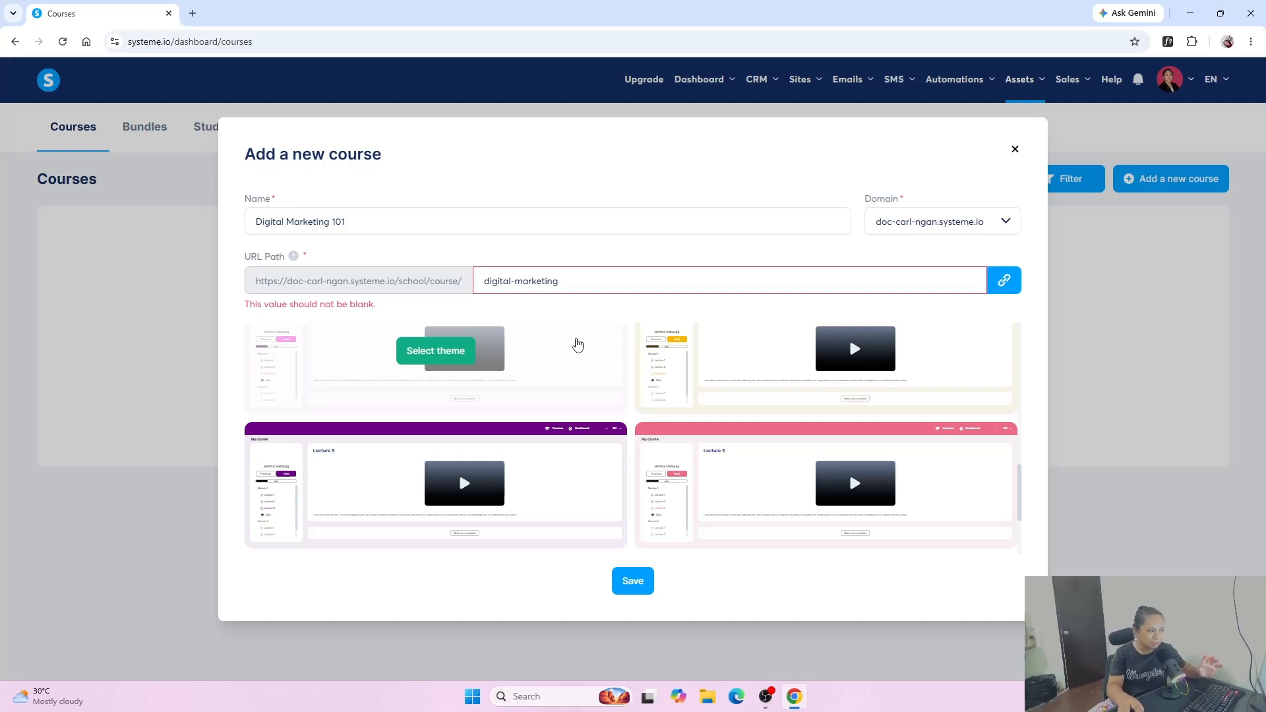
# Step: Choose the yellow theme for the new course and save it
pyautogui.scroll(-2, 577, 343)
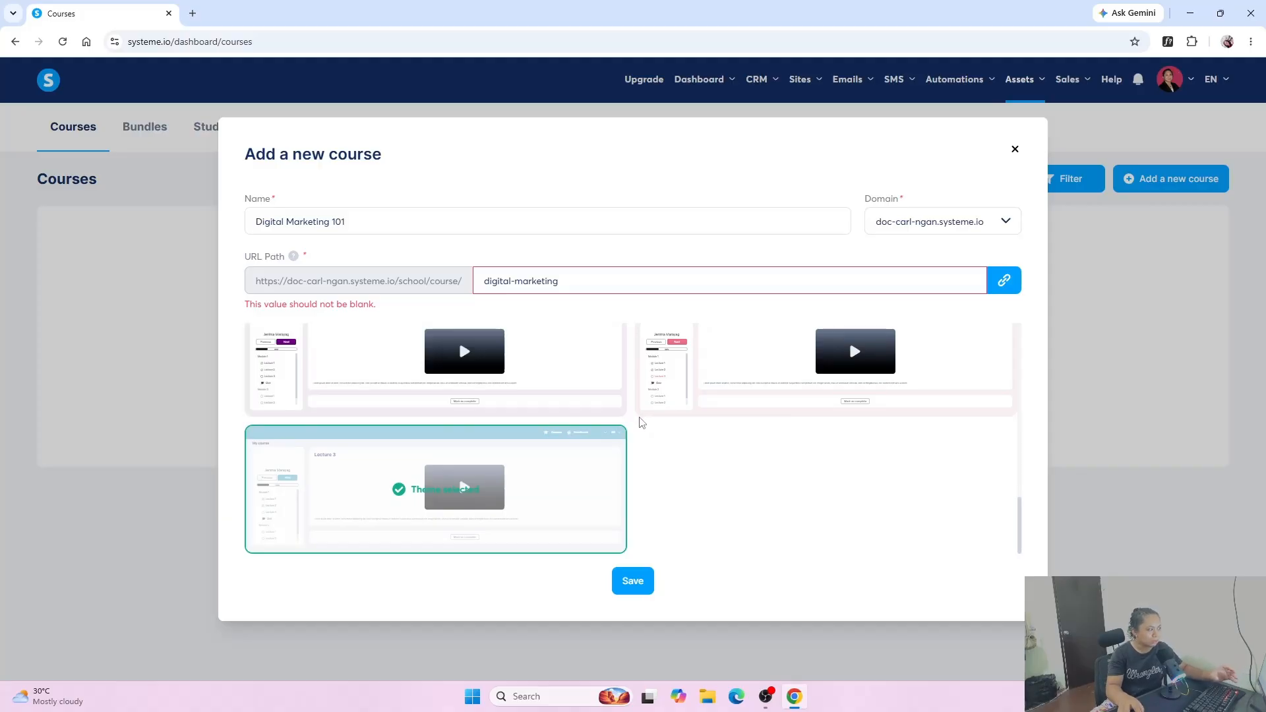
pyautogui.scroll(3, 639, 418)
pyautogui.scroll(3, 638, 418)
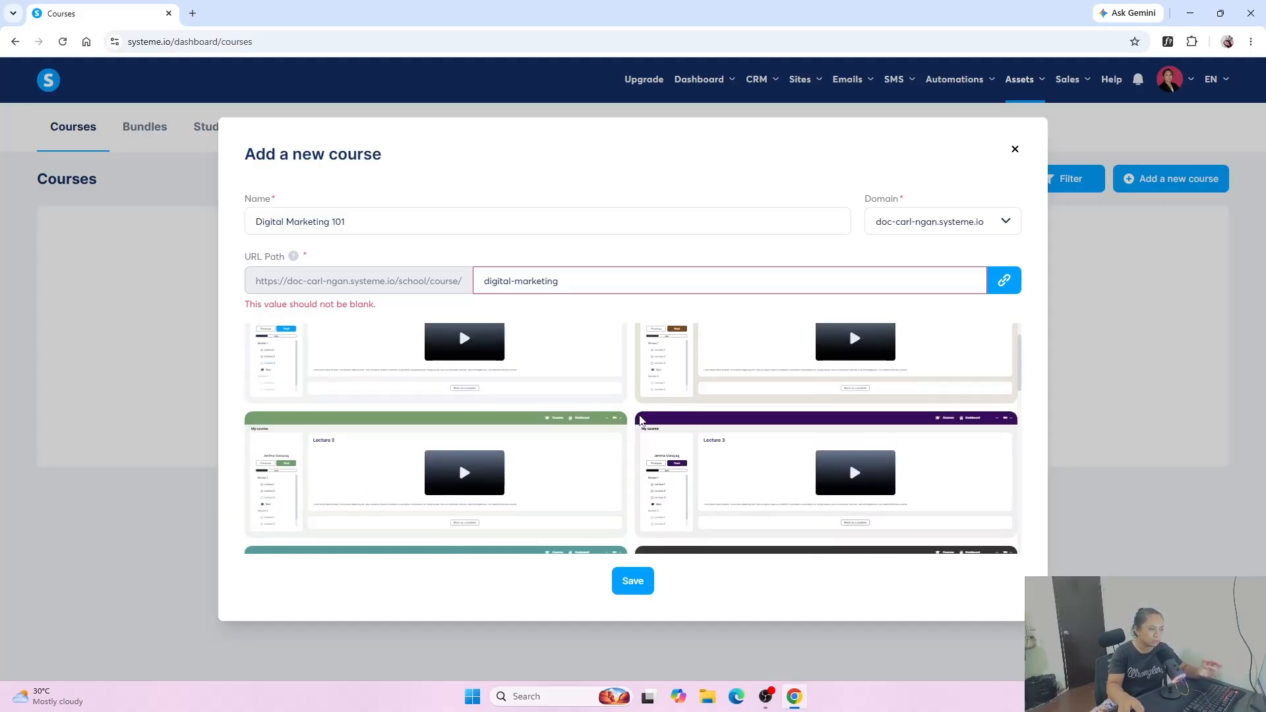
pyautogui.scroll(1, 350, 431)
pyautogui.scroll(-5, 353, 433)
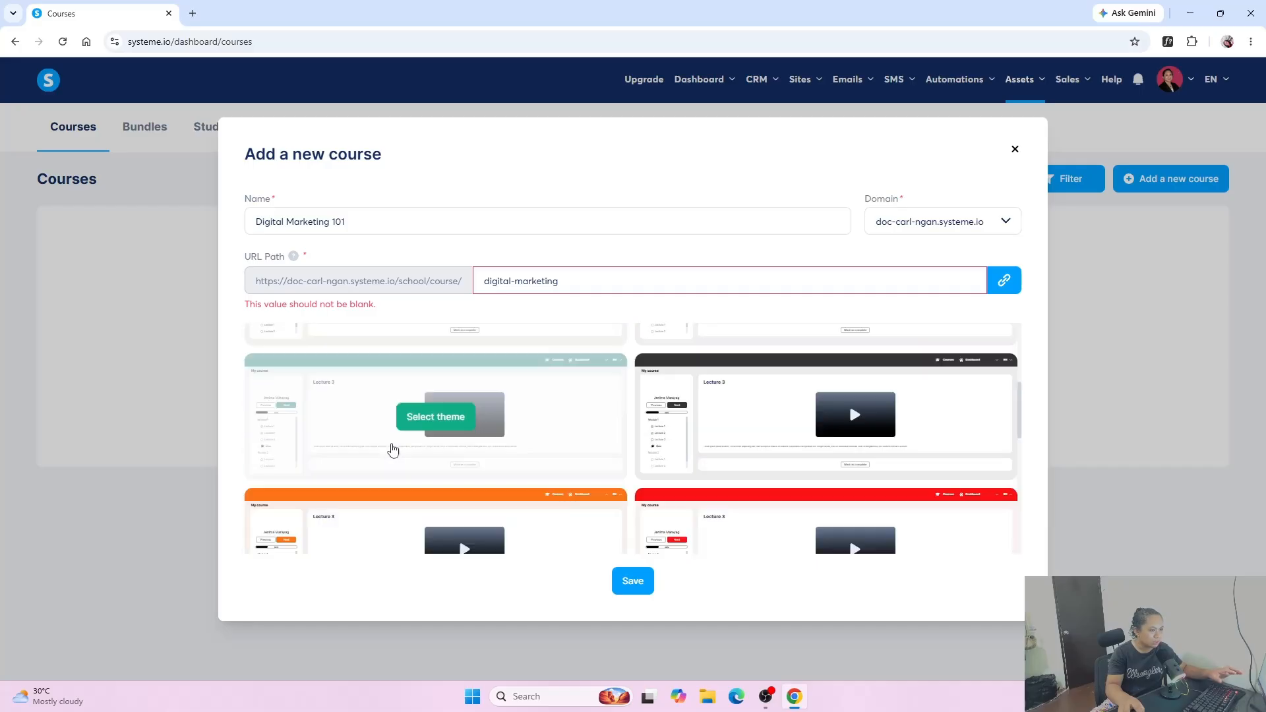
pyautogui.scroll(3, 794, 423)
pyautogui.moveTo(774, 447)
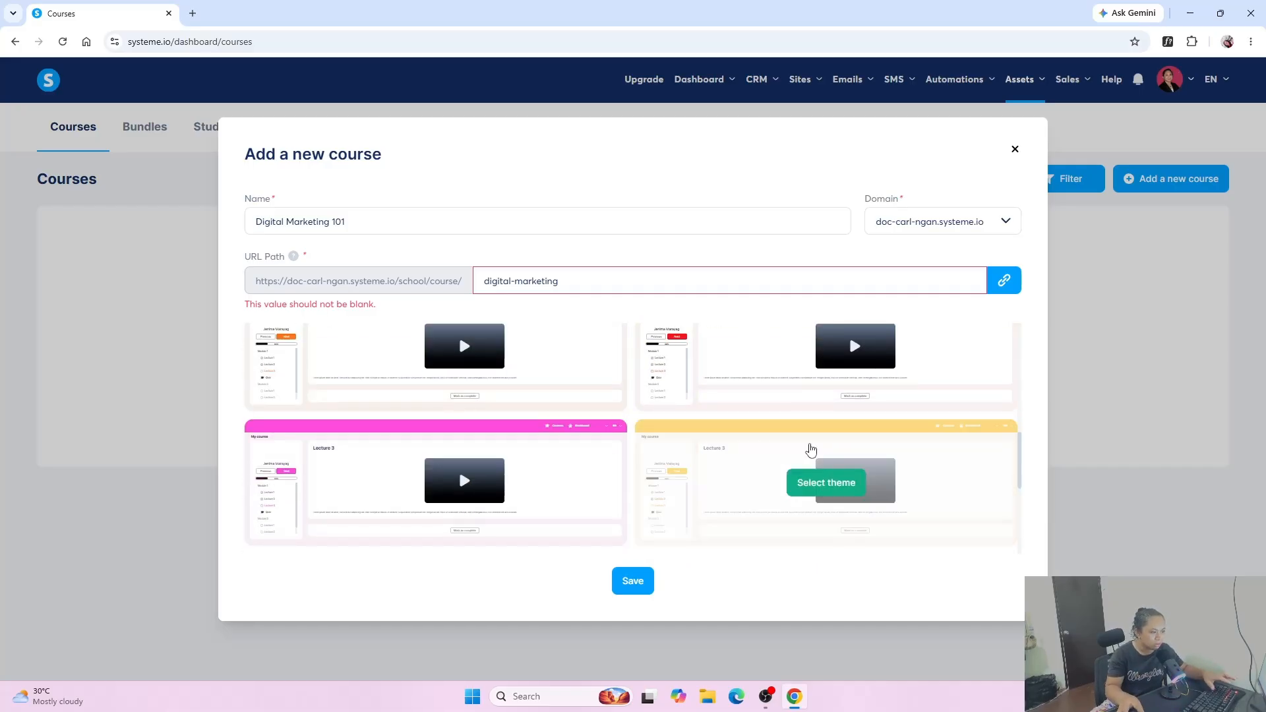
pyautogui.click(815, 486)
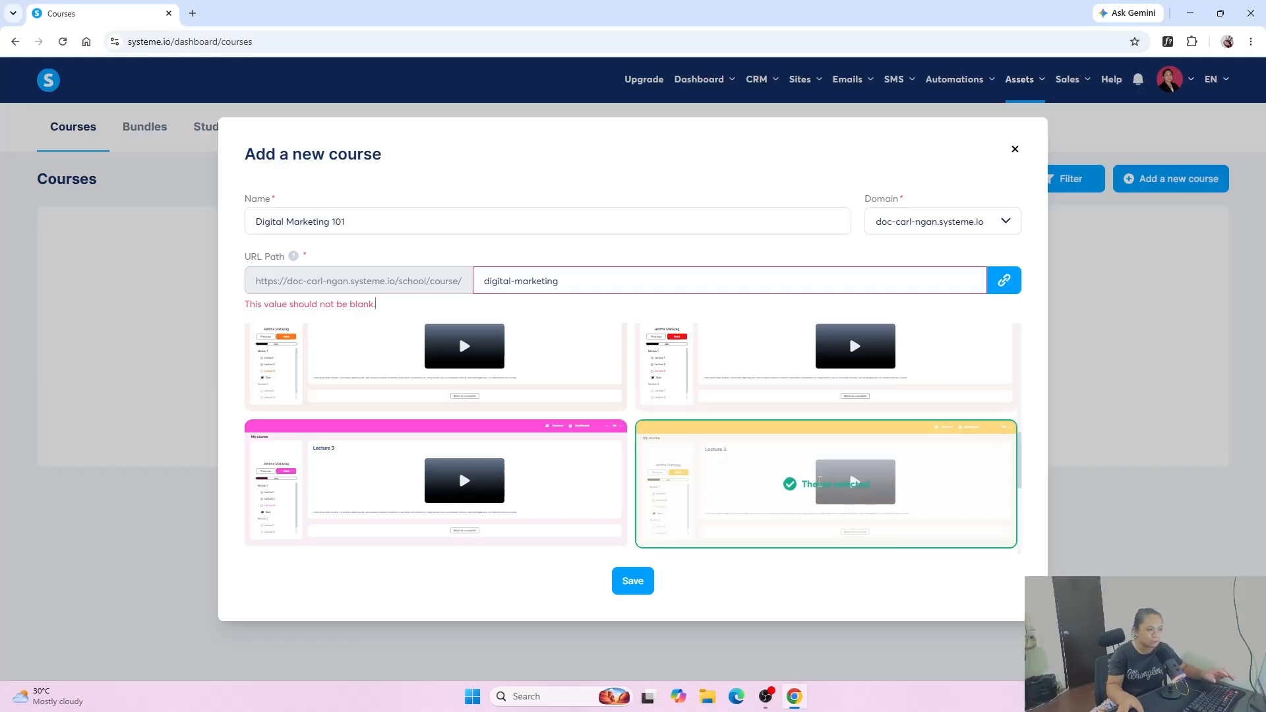
pyautogui.click(625, 583)
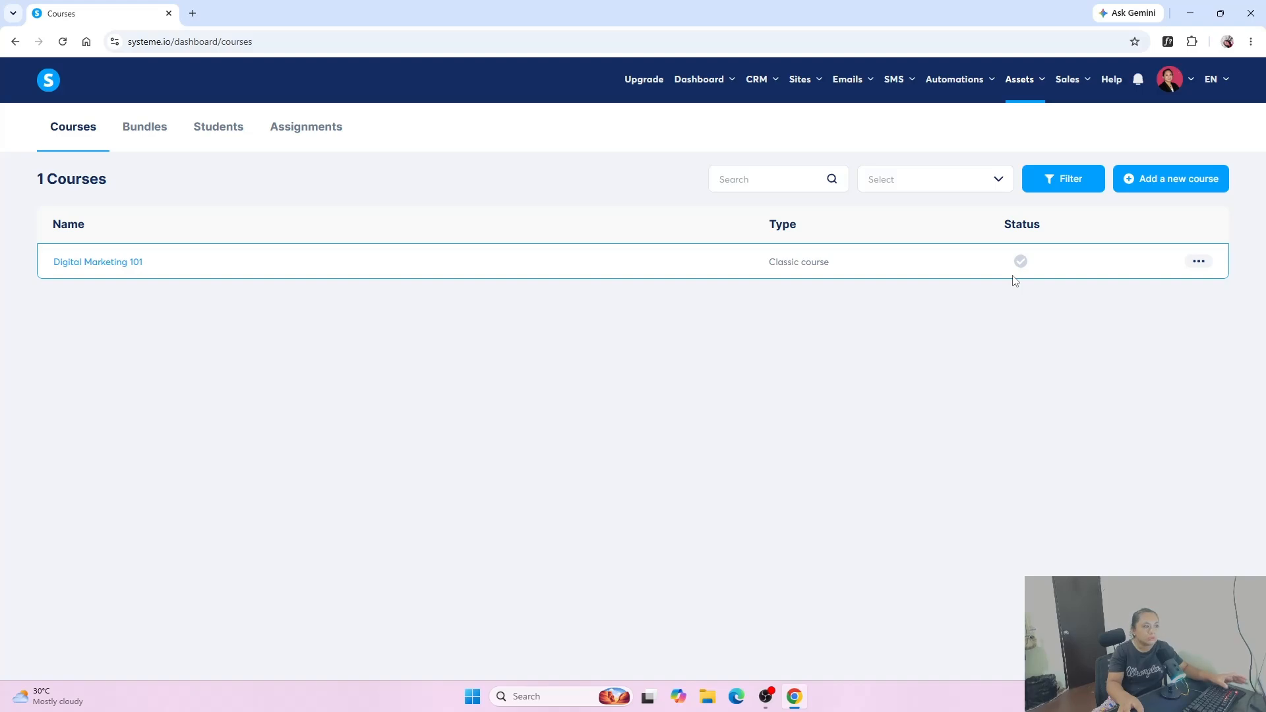
# Step: Activate the Digital Marketing 101 course and confirm the action
pyautogui.click(1199, 263)
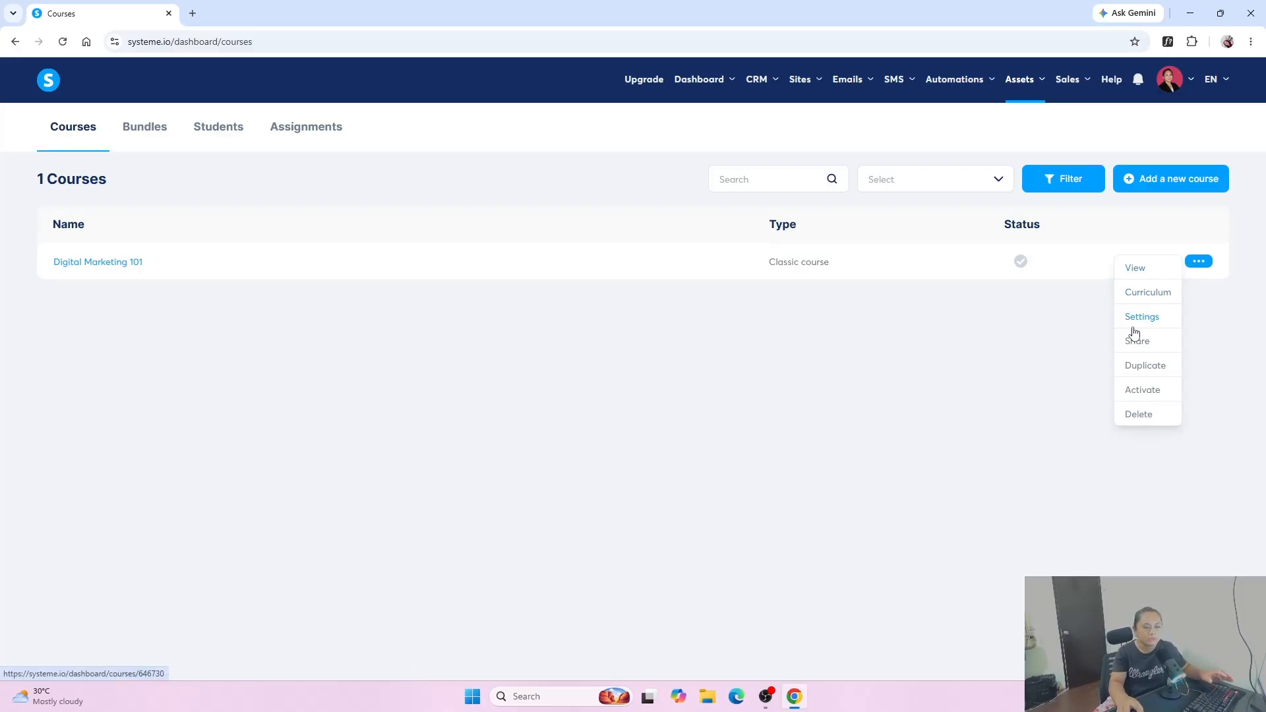
pyautogui.click(1130, 399)
pyautogui.click(770, 424)
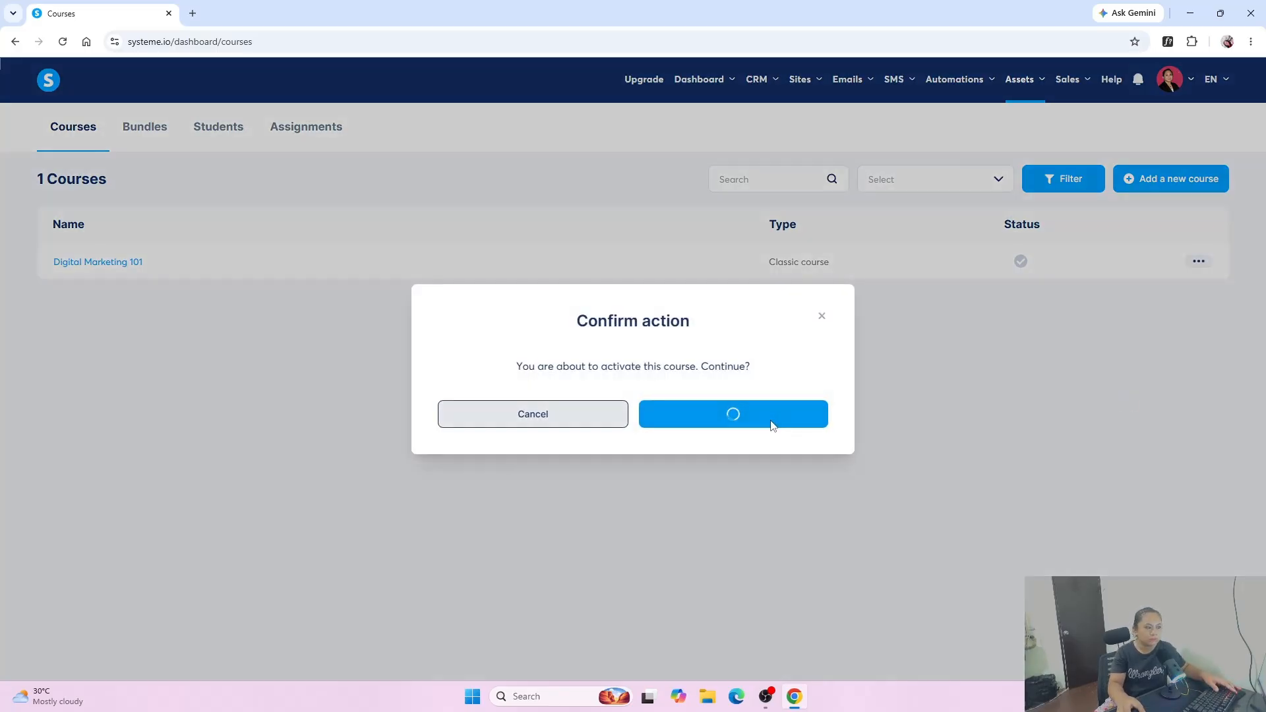
# Step: Open the settings of the Digital Marketing 101 course and fill in the instructor's name
pyautogui.click(1199, 261)
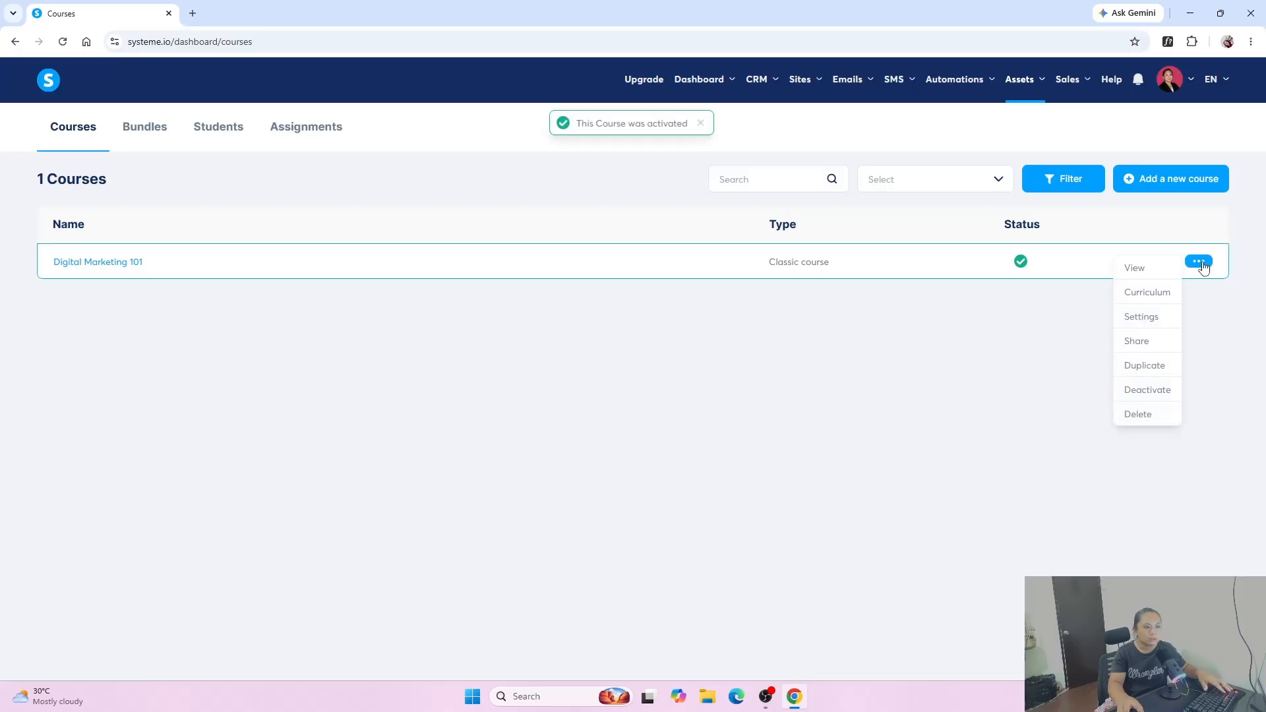
pyautogui.click(1142, 318)
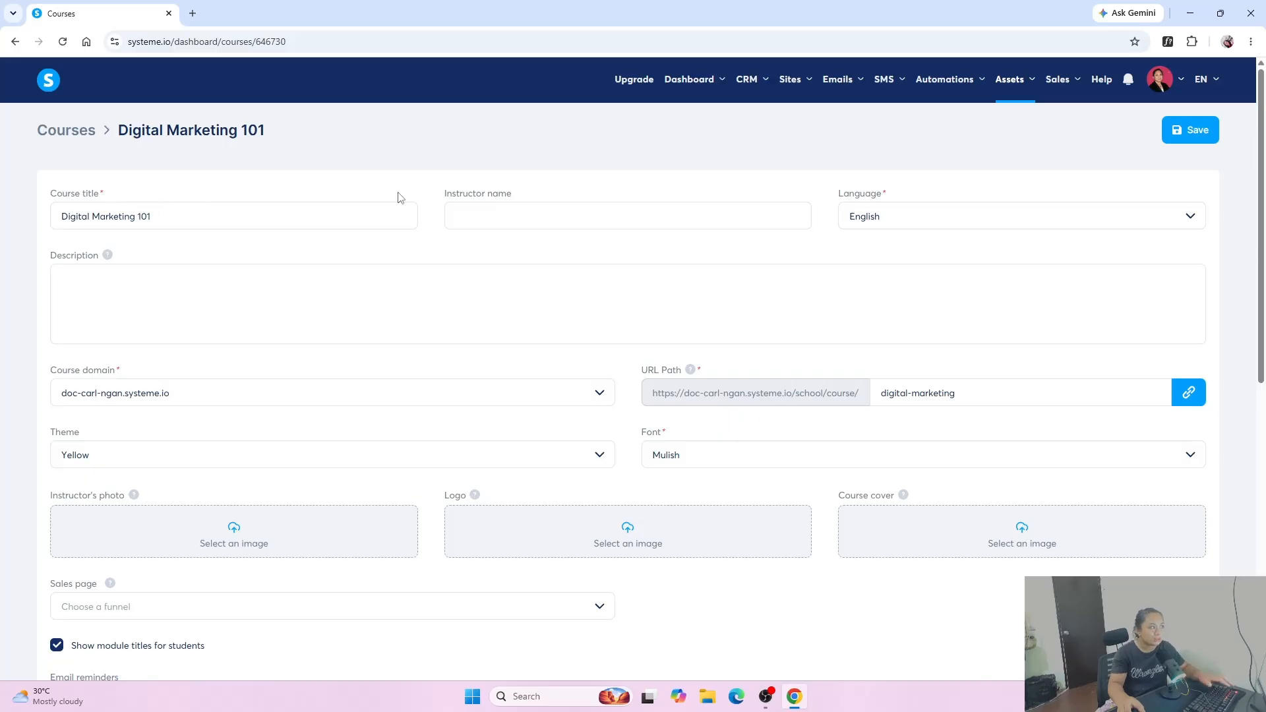
pyautogui.click(480, 216)
pyautogui.click(521, 271)
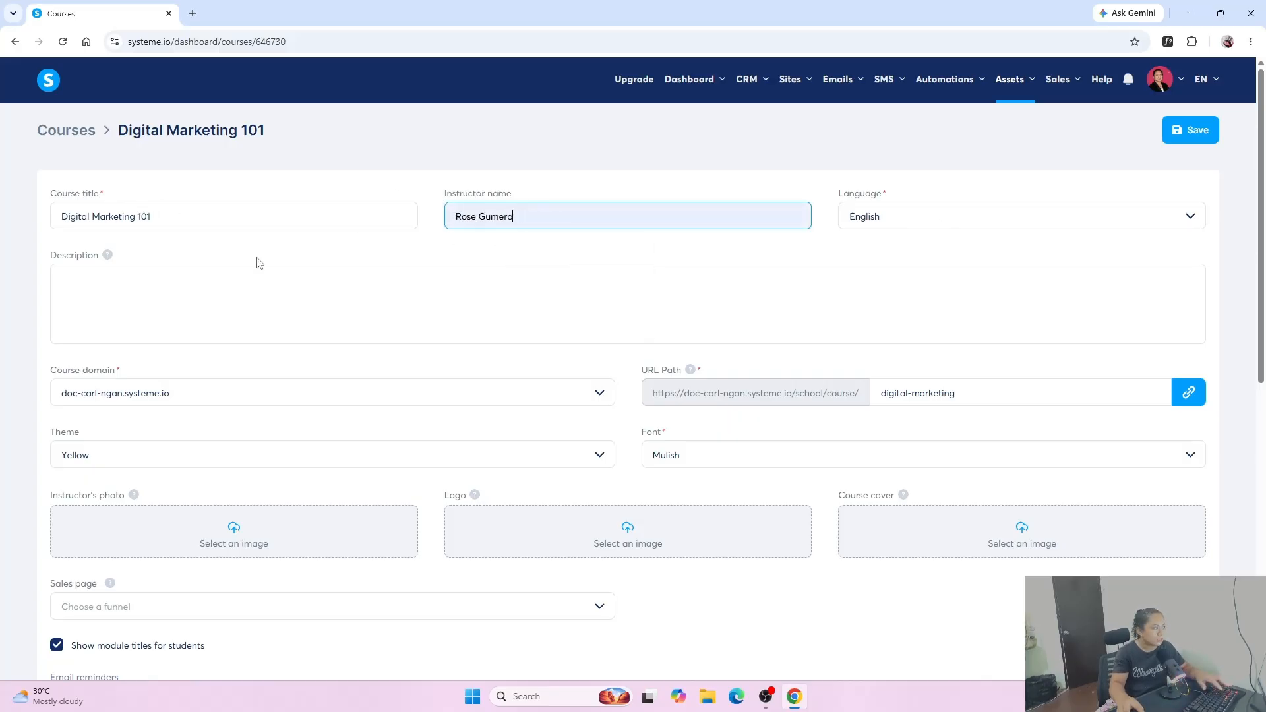
# Step: Copy the course title Digital Marketing 101 into the course description
pyautogui.scroll(-1, 258, 264)
pyautogui.click(161, 204)
pyautogui.moveTo(196, 155); pyautogui.dragTo(3, 157)
pyautogui.hotkey('ctrl', 'c')
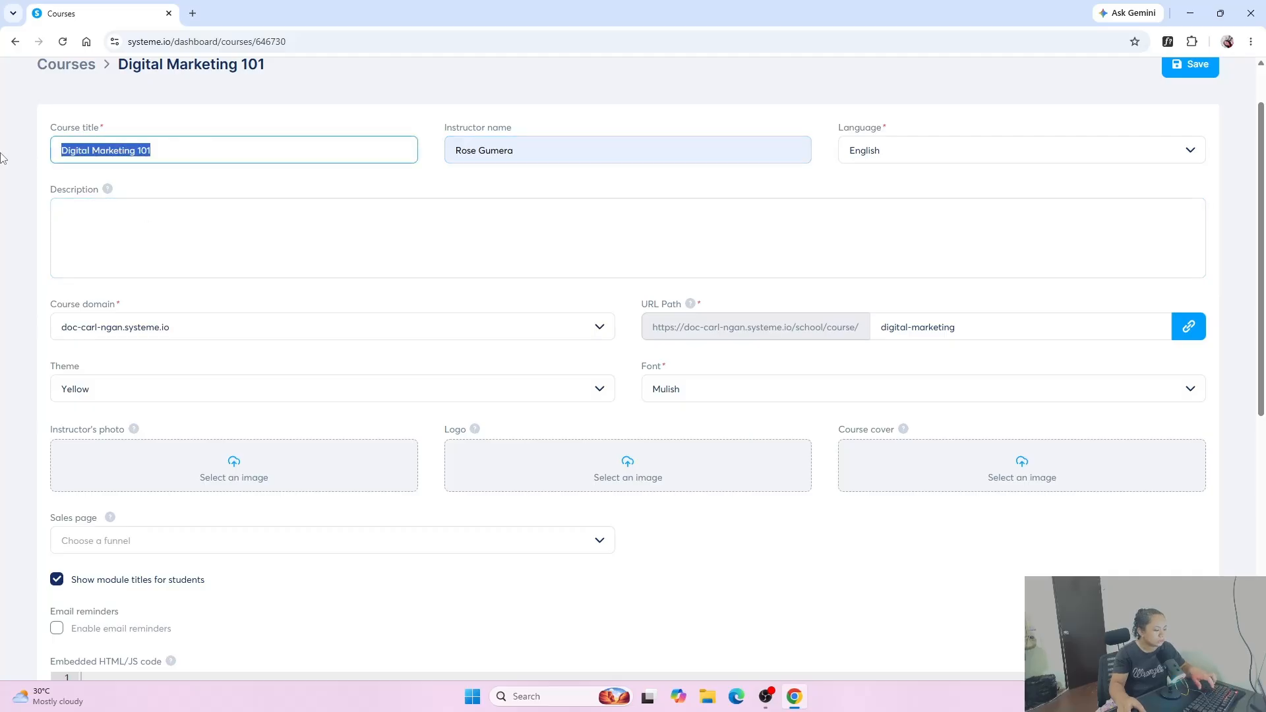
pyautogui.click(93, 223)
pyautogui.hotkey('ctrl', 'v')
# Step: Upload the image "PixVerse_Image_Effect_prompt_A creator looking" from Downloads for the instructor's photo
pyautogui.scroll(-1, 244, 270)
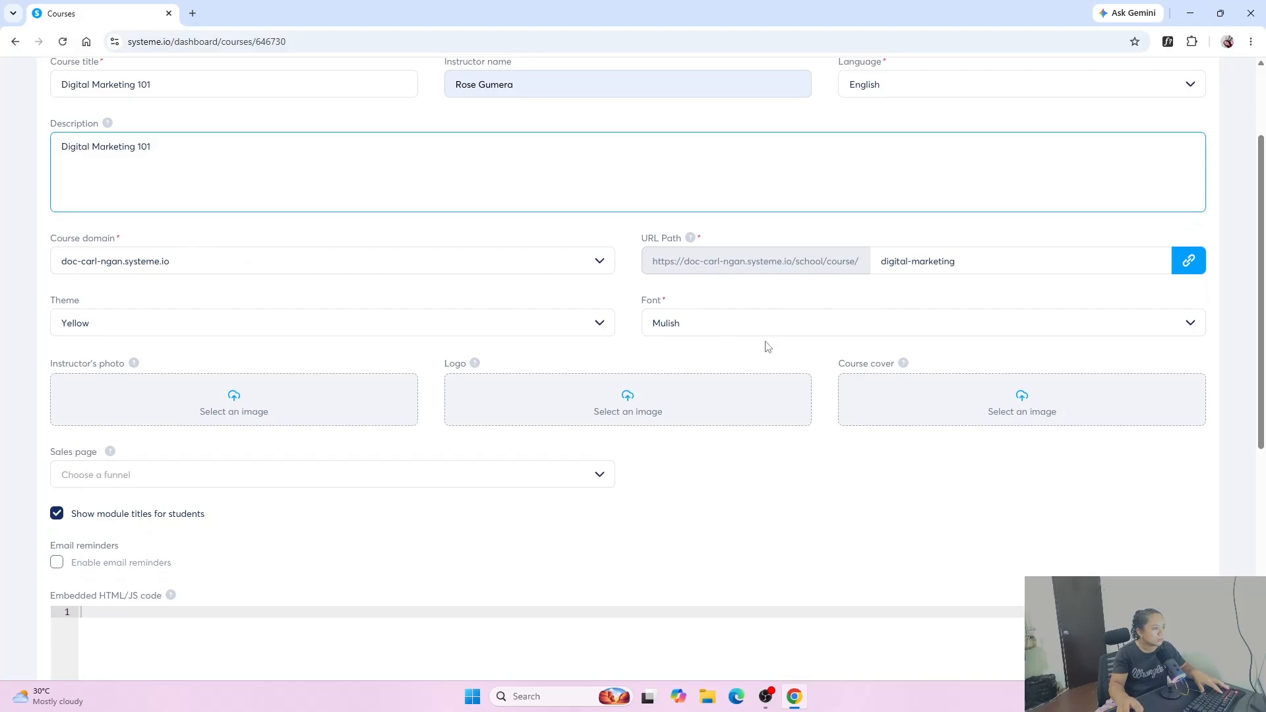
pyautogui.scroll(-2, 321, 384)
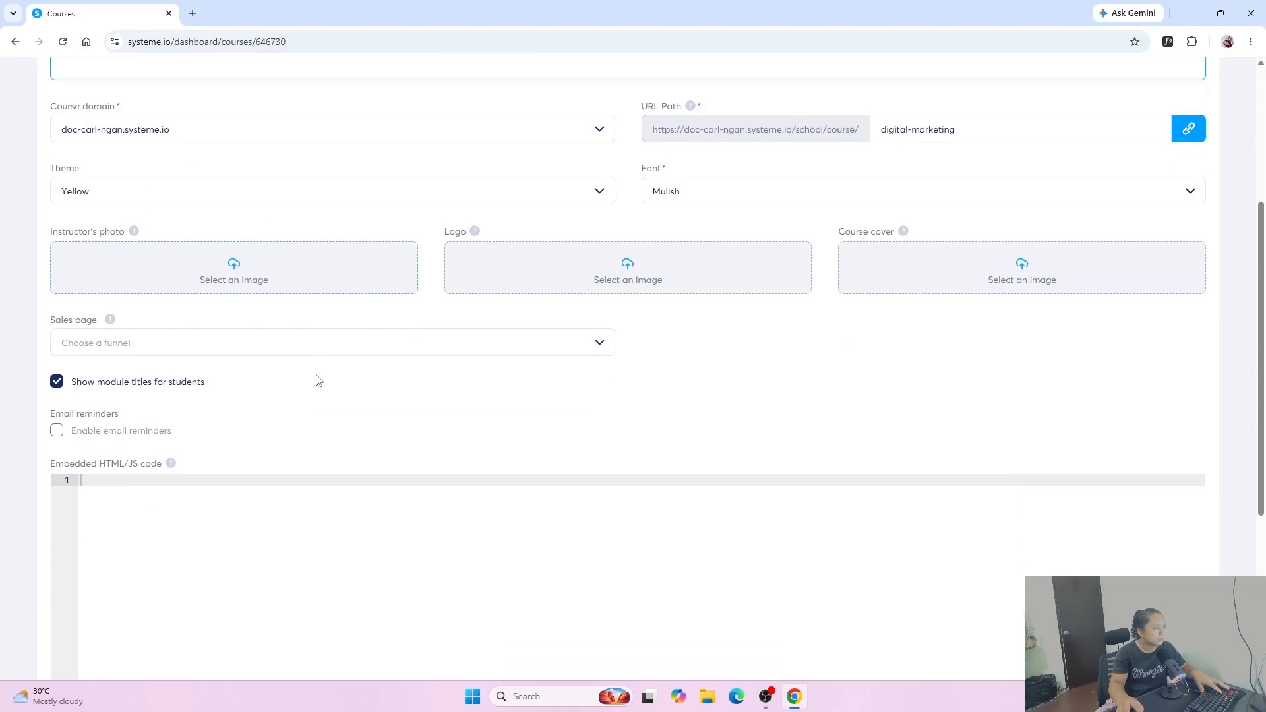
pyautogui.click(205, 276)
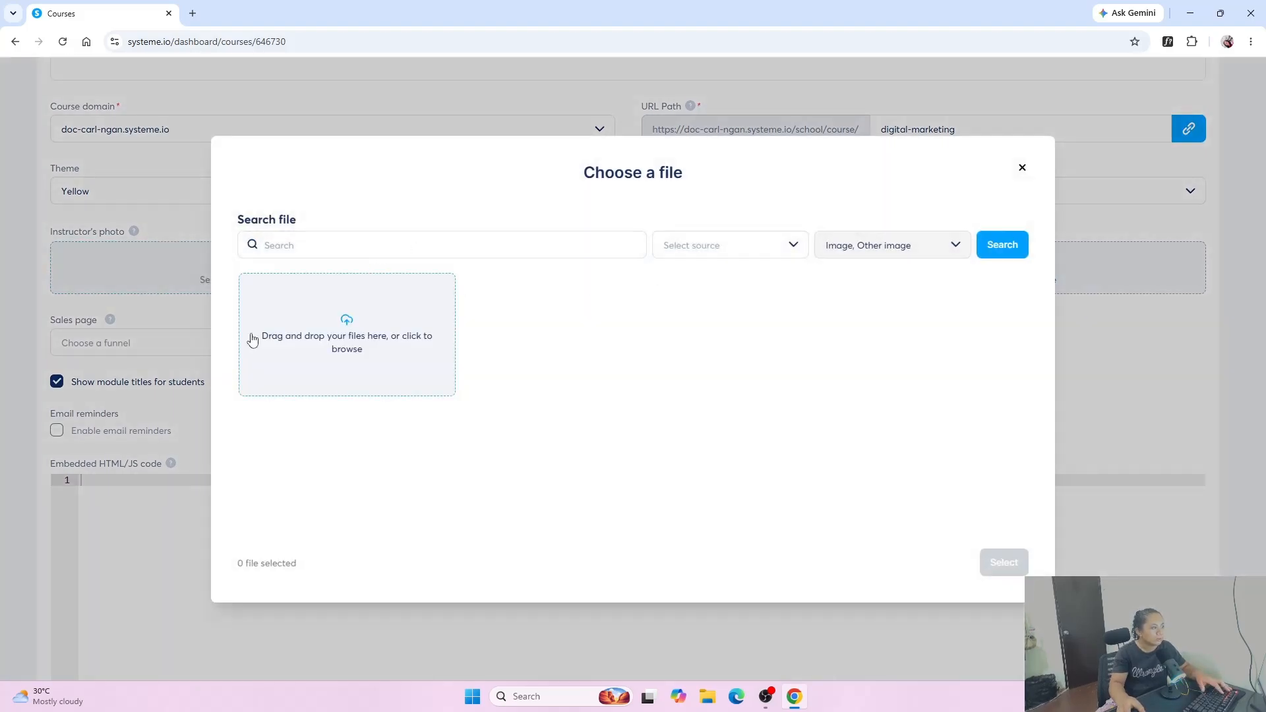
pyautogui.click(300, 322)
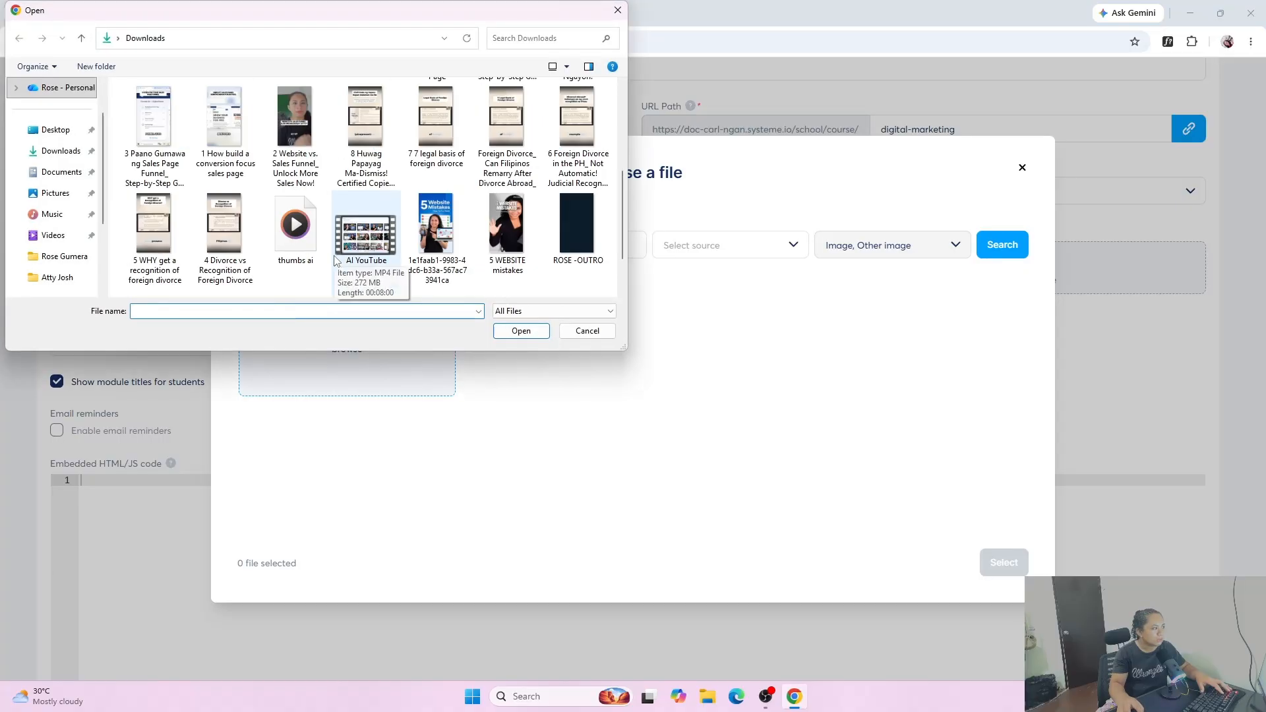
pyautogui.scroll(-5, 334, 261)
pyautogui.click(295, 135)
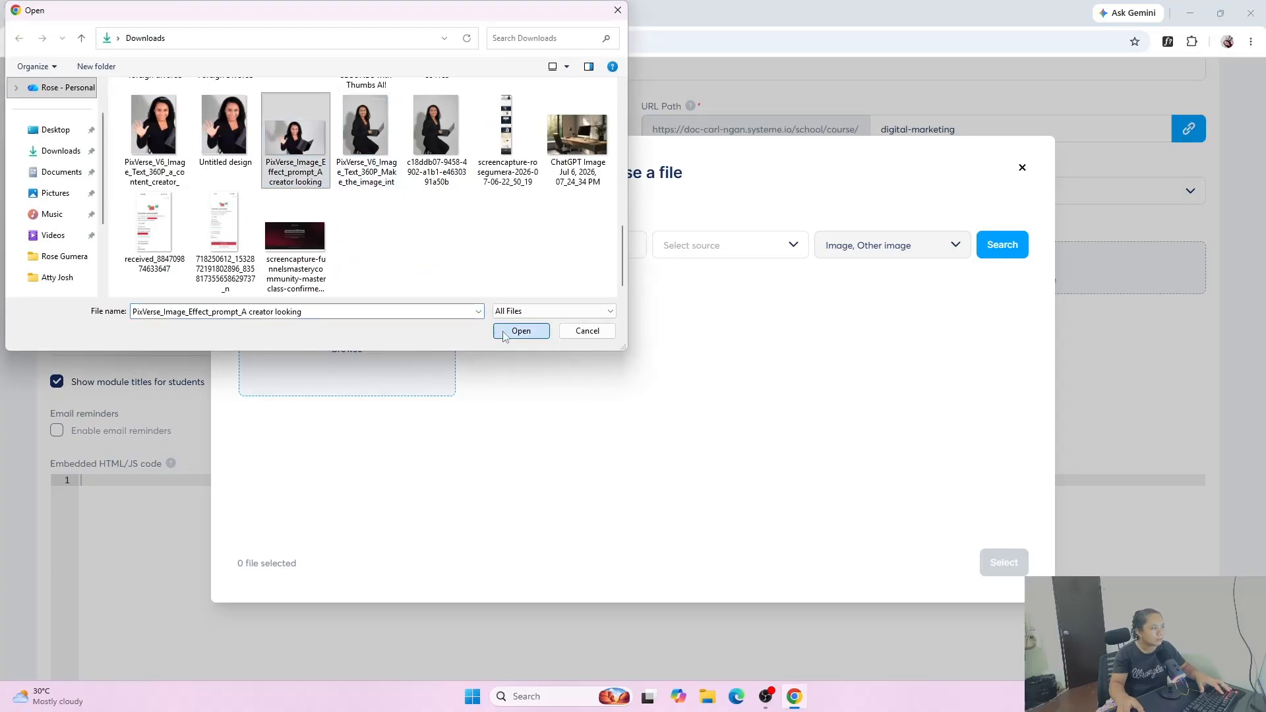
pyautogui.click(521, 330)
pyautogui.click(798, 538)
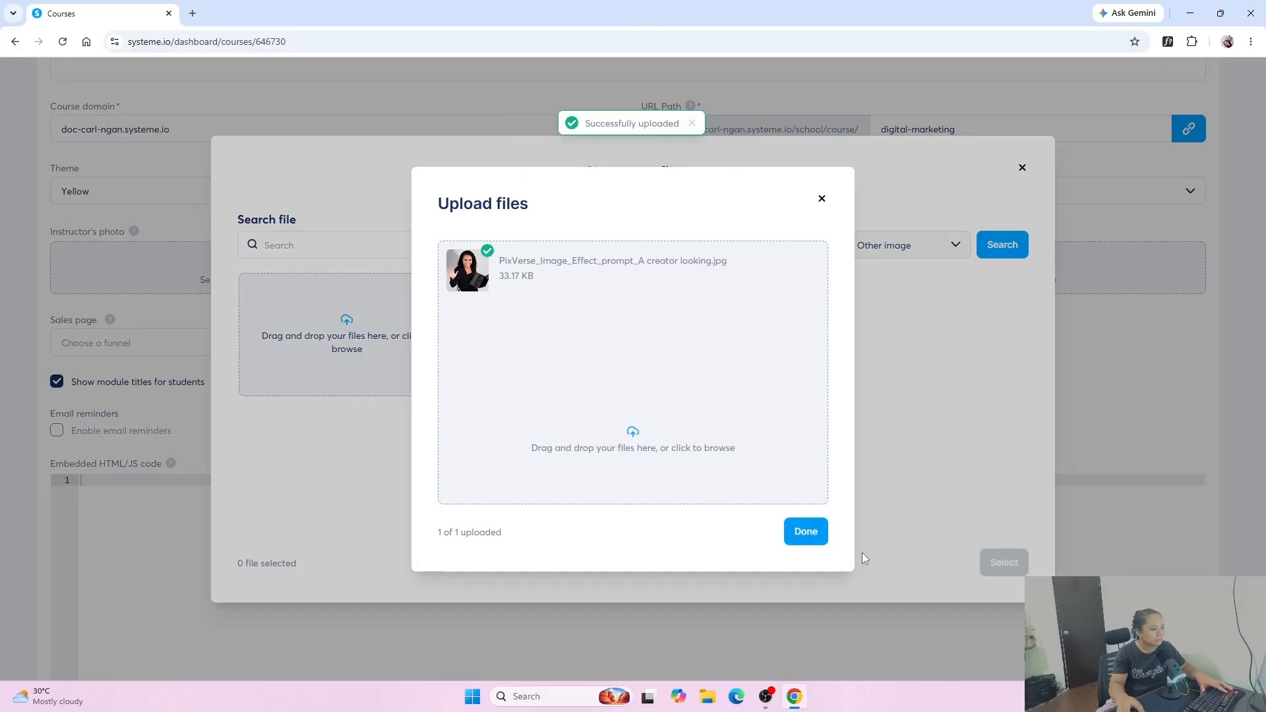
pyautogui.click(818, 531)
# Step: Set the uploaded image as the instructor's photo with the suggested 1:1 crop
pyautogui.click(476, 283)
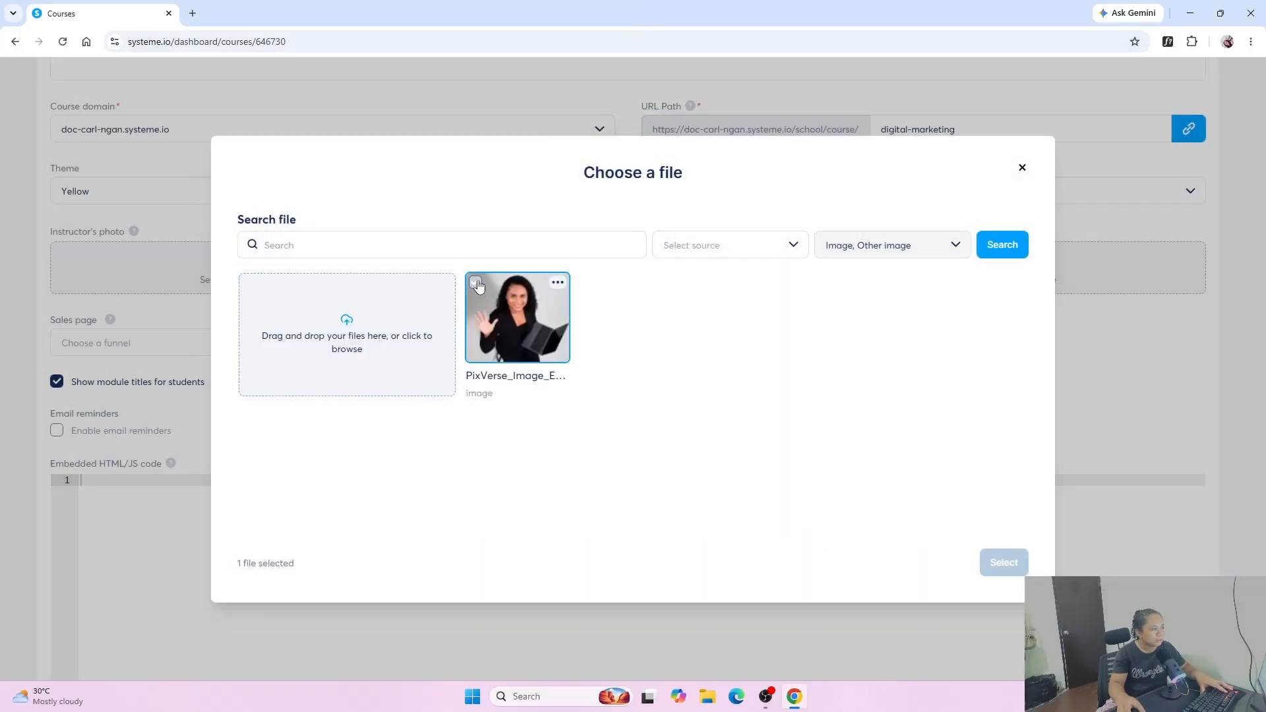
pyautogui.click(998, 561)
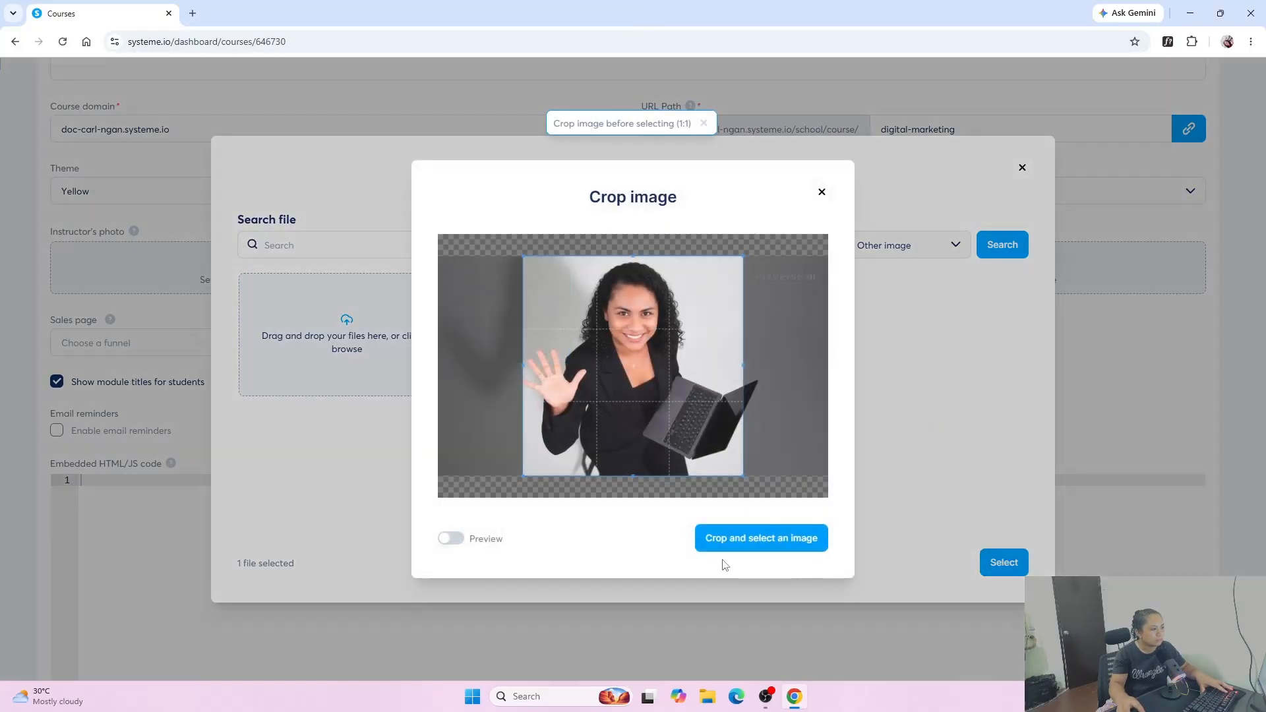
pyautogui.click(758, 541)
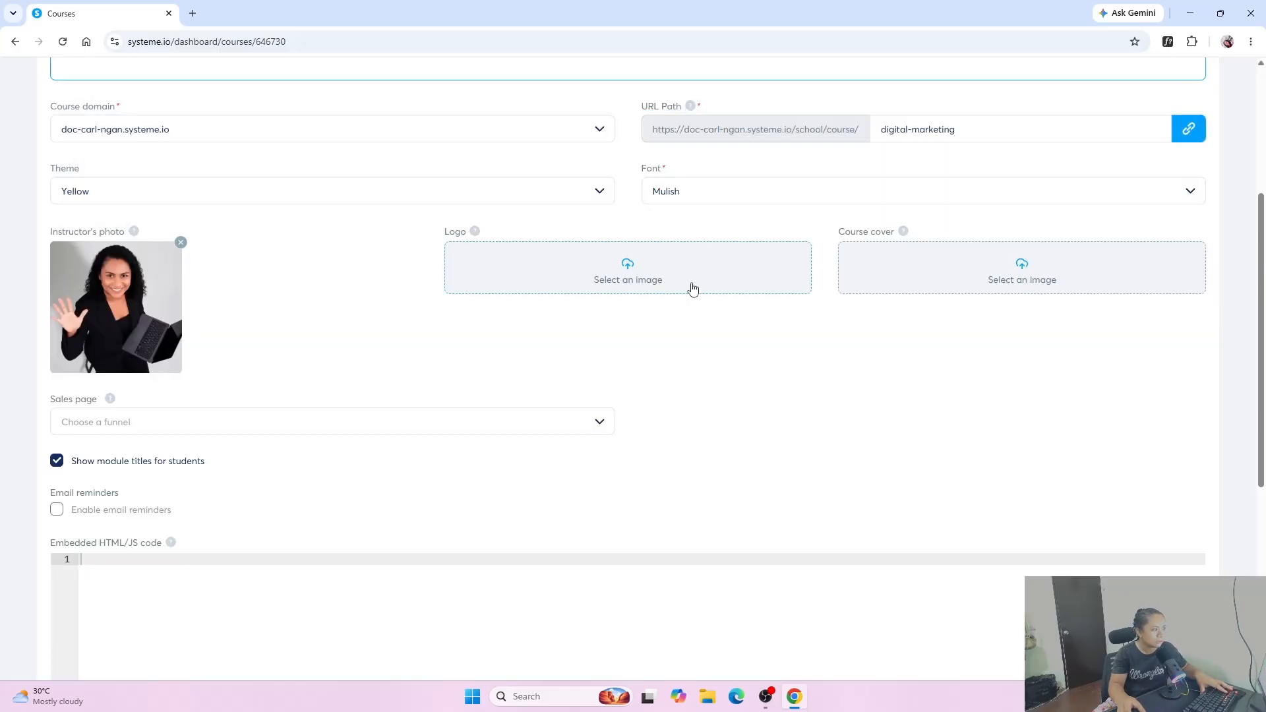
# Step: Upload a screenshot image as the course logo and another image as the course cover
pyautogui.click(662, 281)
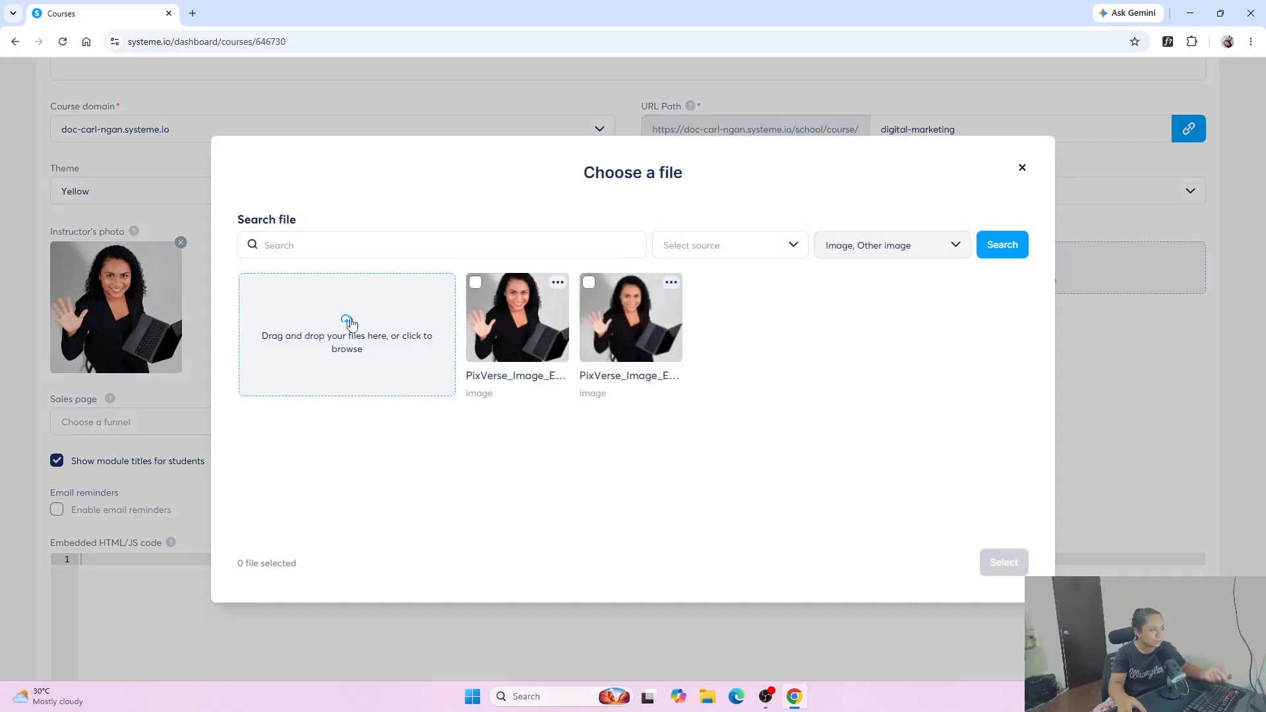
pyautogui.click(350, 323)
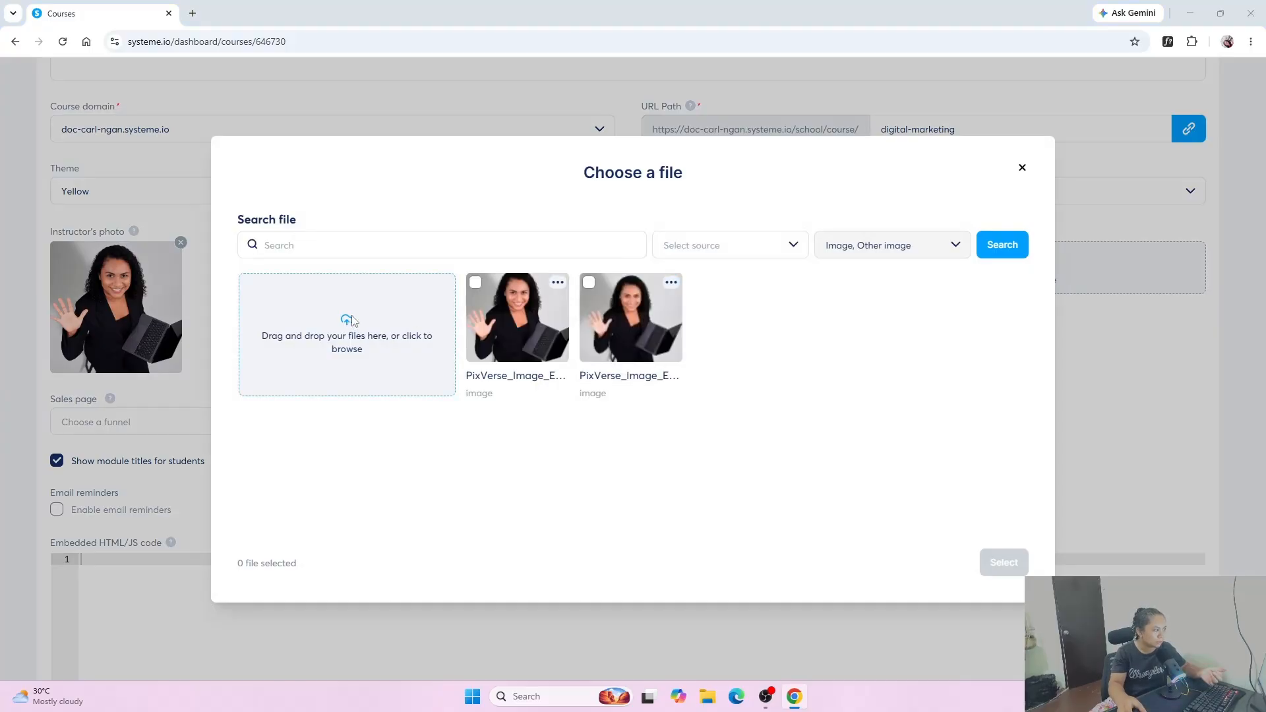
pyautogui.scroll(-5, 535, 191)
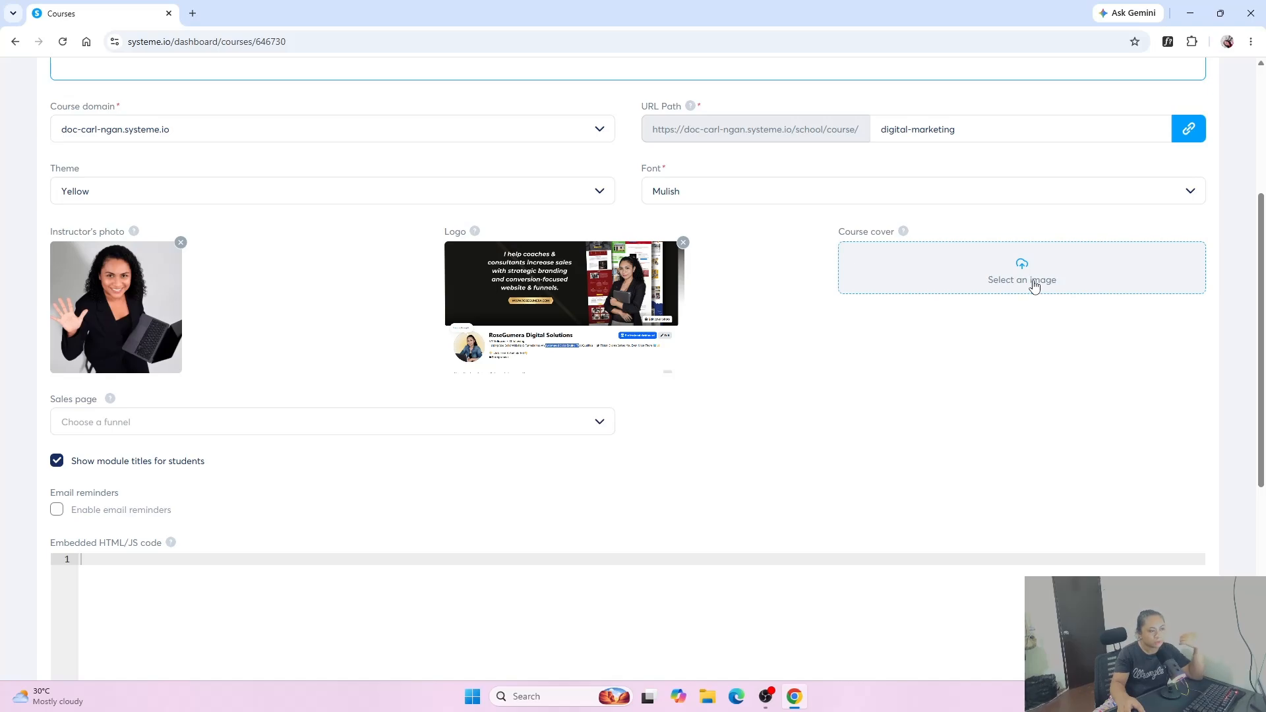
pyautogui.click(994, 280)
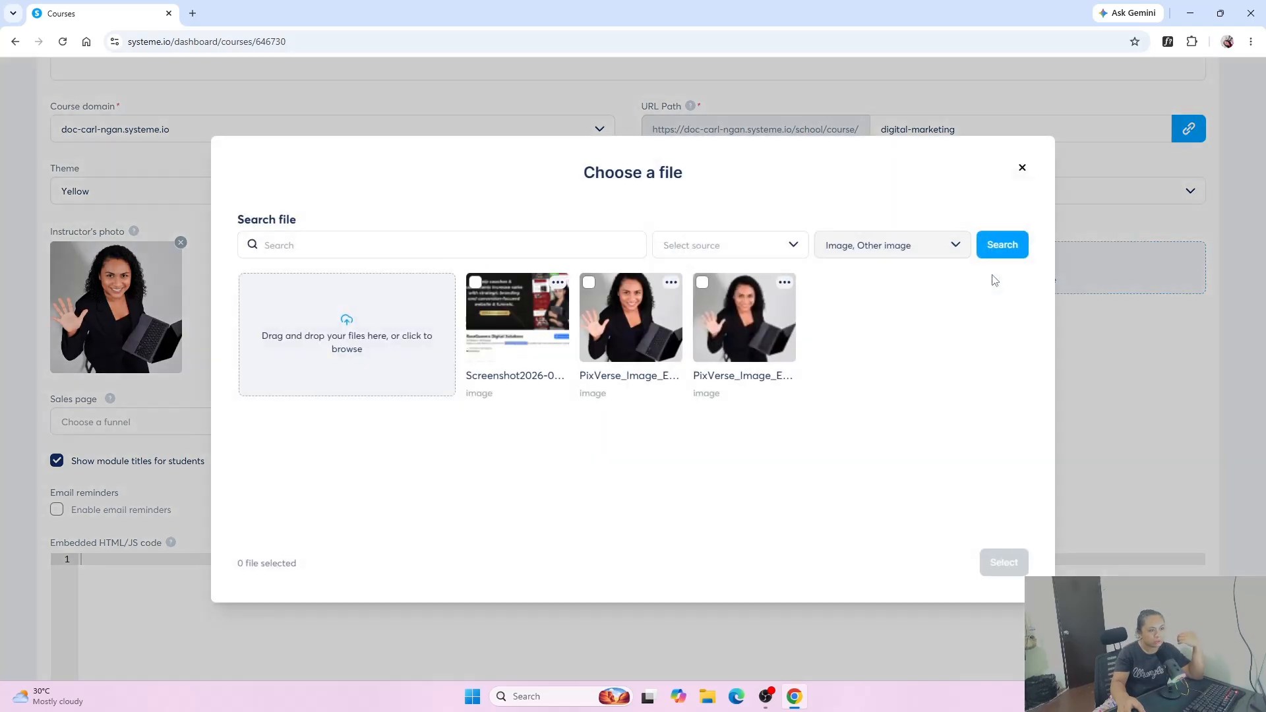
pyautogui.click(362, 321)
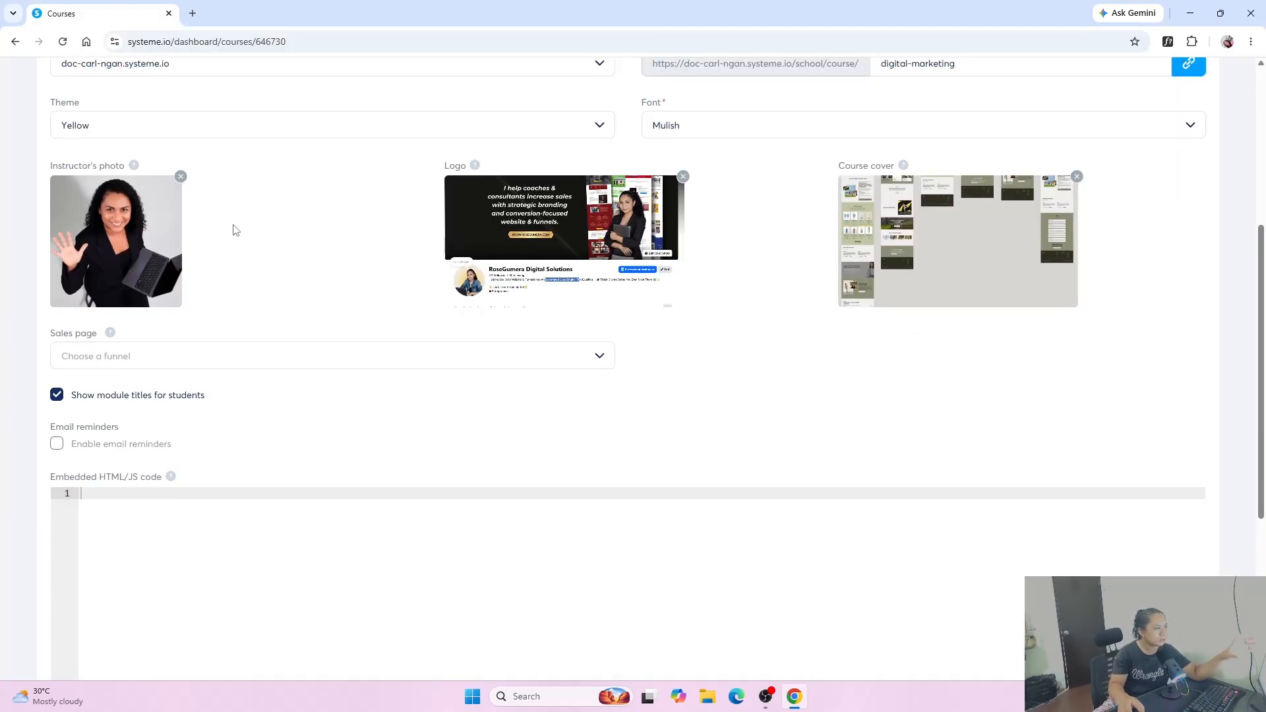
# Step: Choose the Doc Carl Consultations funnel as the course's sales page, with Doc Carl Consultations as the funnel step
pyautogui.click(253, 358)
pyautogui.click(254, 384)
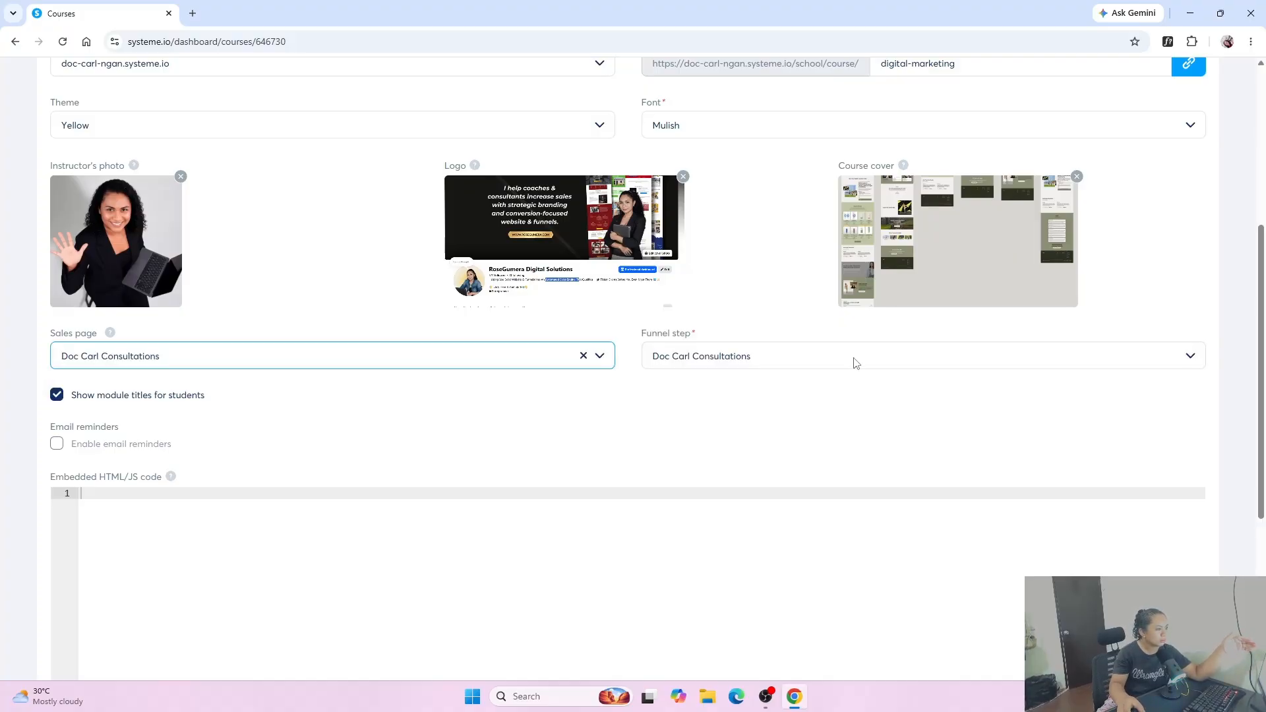
pyautogui.click(853, 358)
pyautogui.click(796, 388)
# Step: Enable email reminders for the course and set the reminder condition to 5 days after last login
pyautogui.scroll(-2, 514, 455)
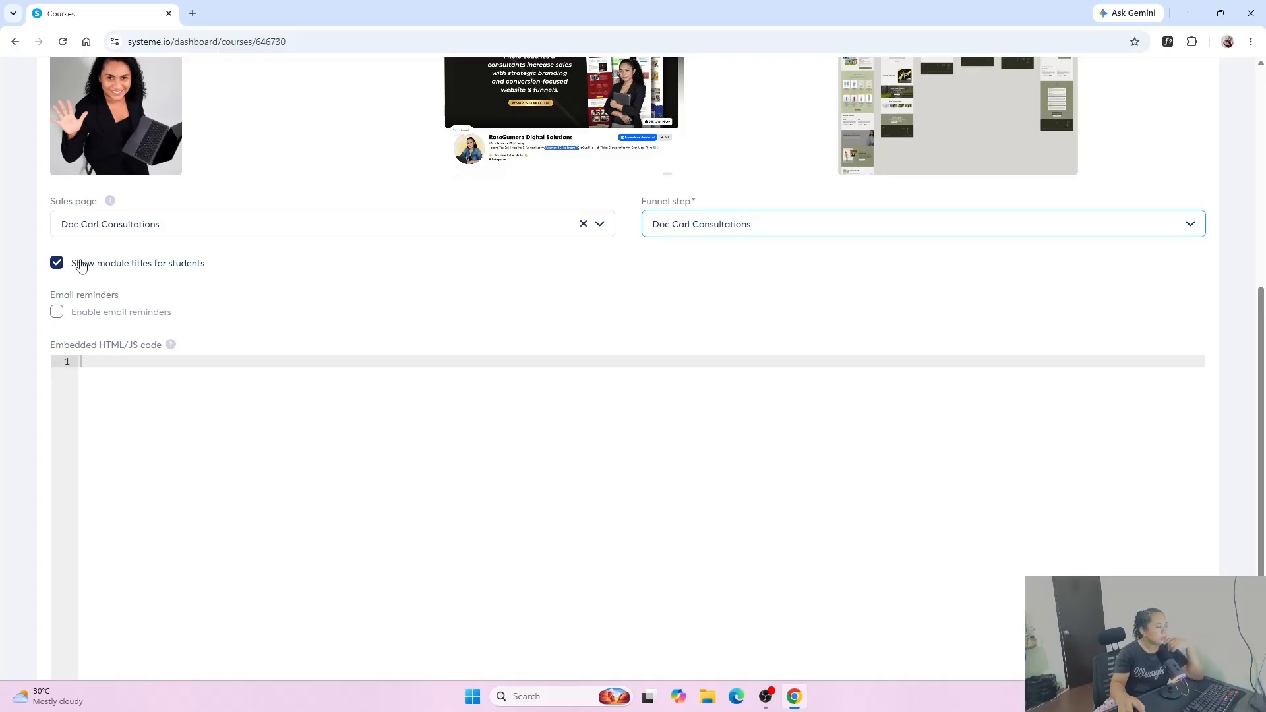
pyautogui.scroll(-1, 80, 266)
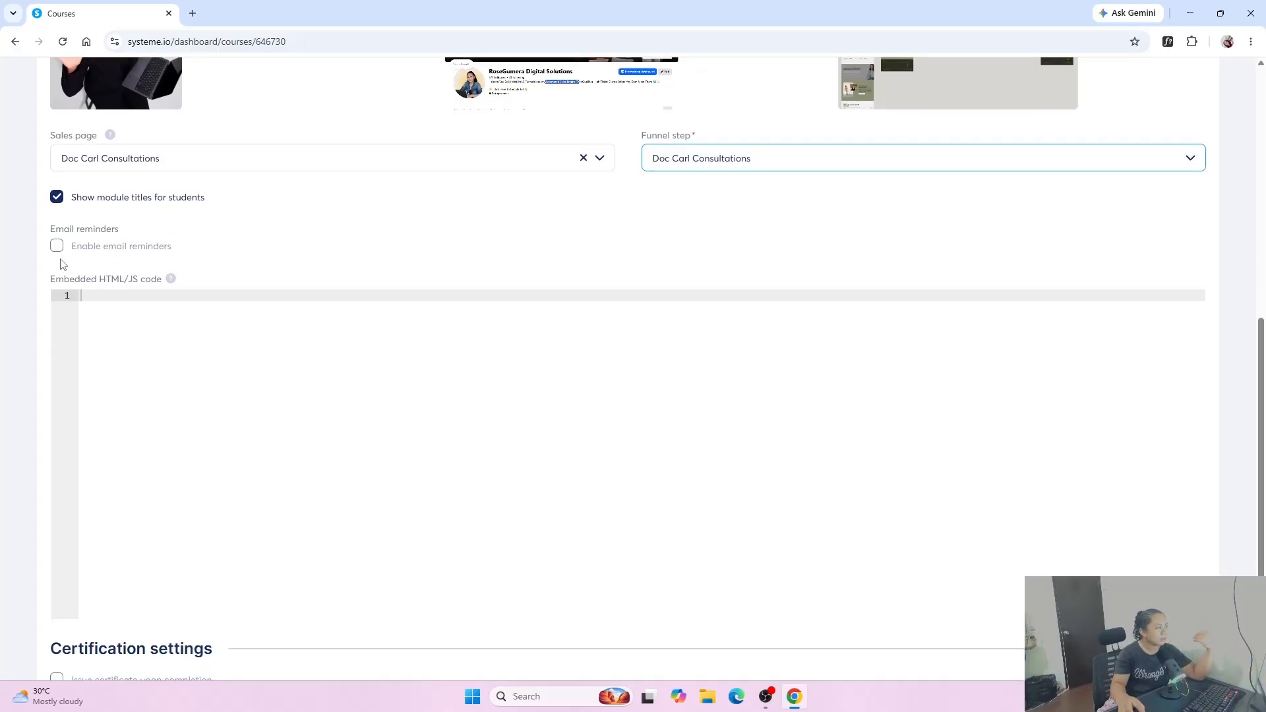
pyautogui.click(58, 249)
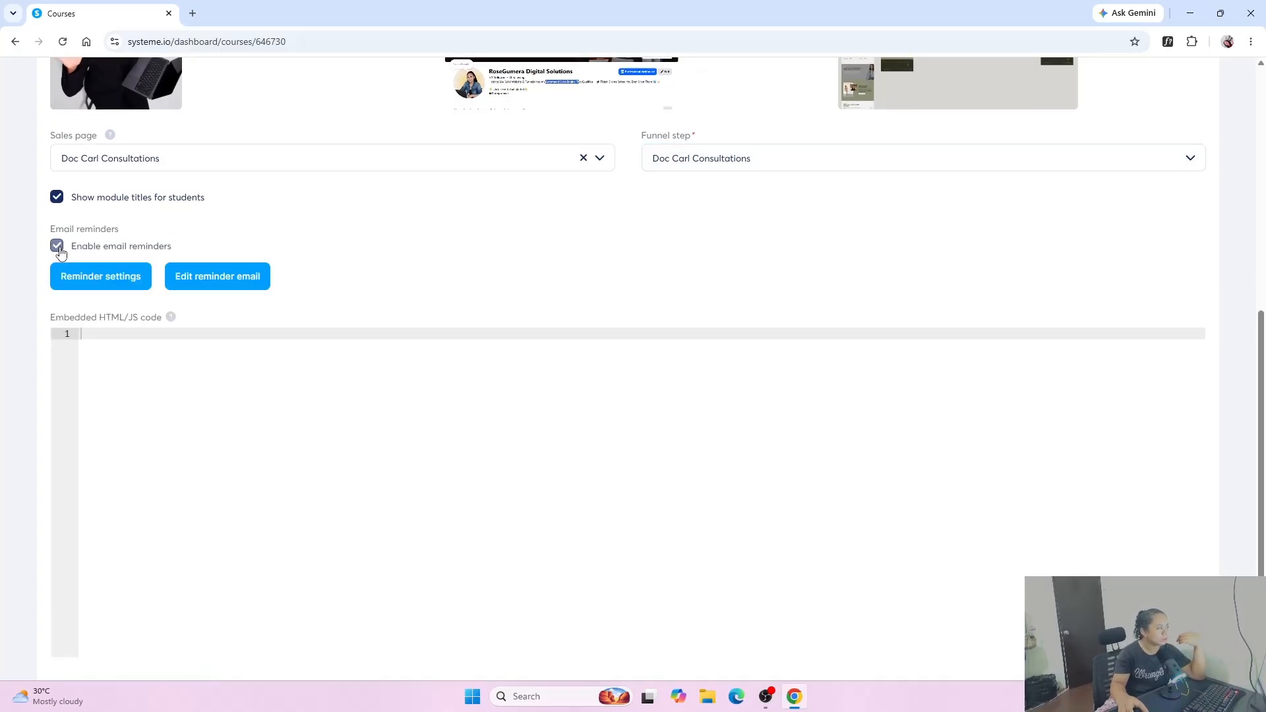
pyautogui.click(79, 284)
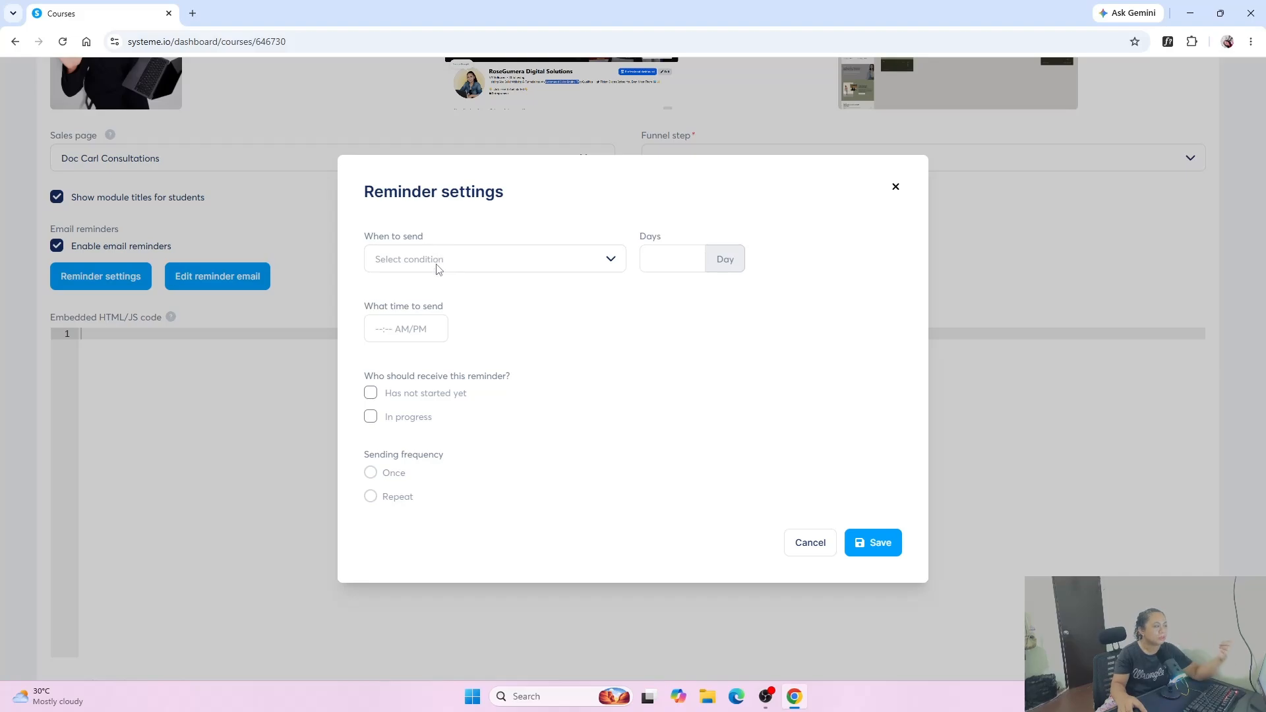
pyautogui.click(439, 265)
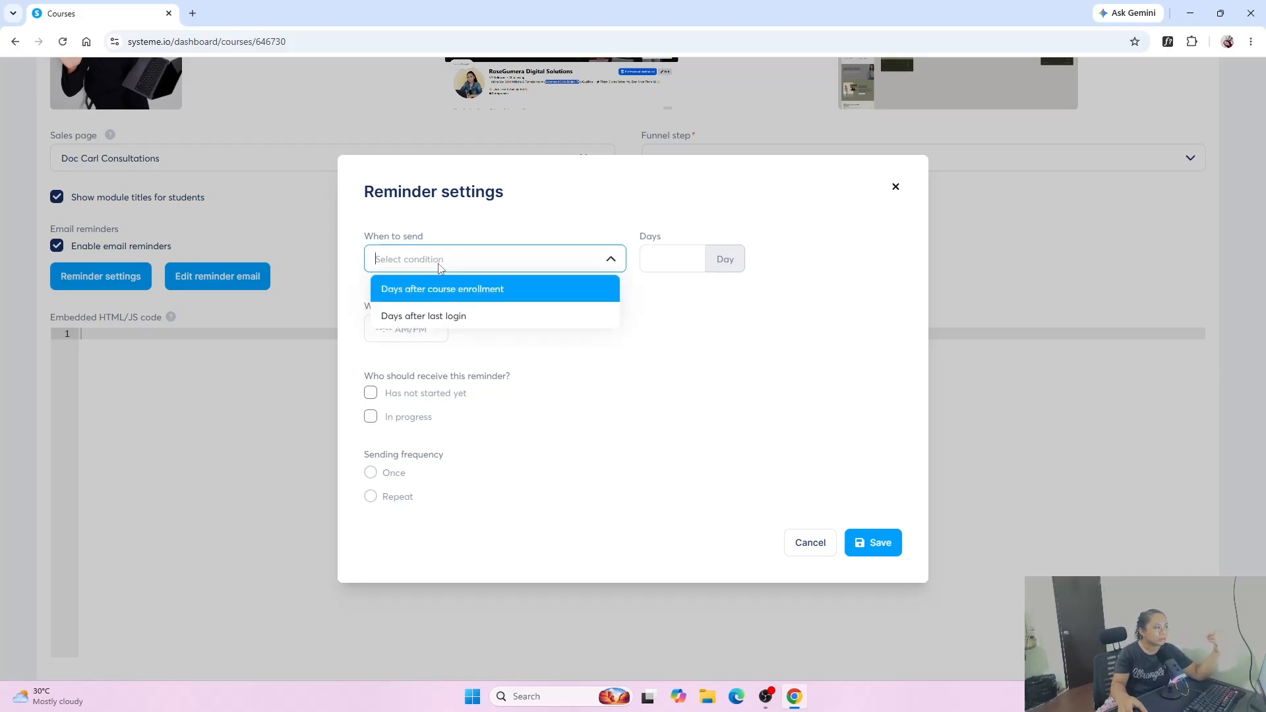
pyautogui.click(437, 316)
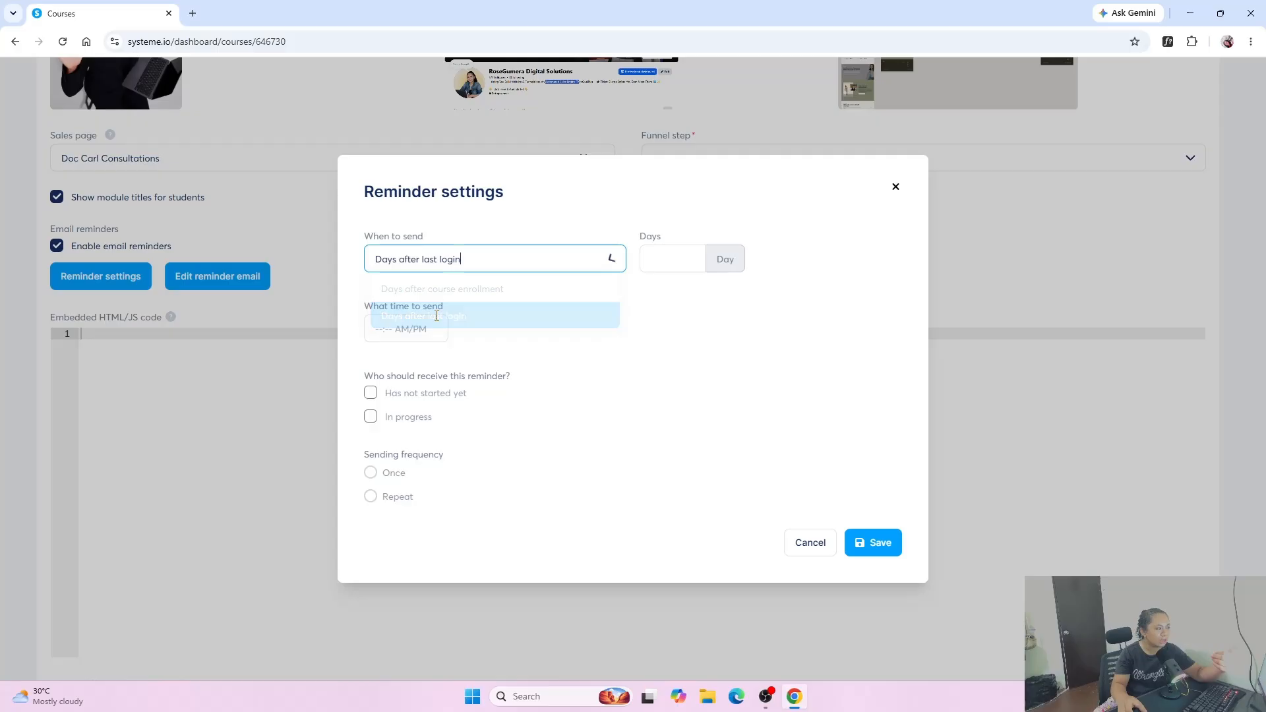
pyautogui.click(660, 259)
pyautogui.write('5')
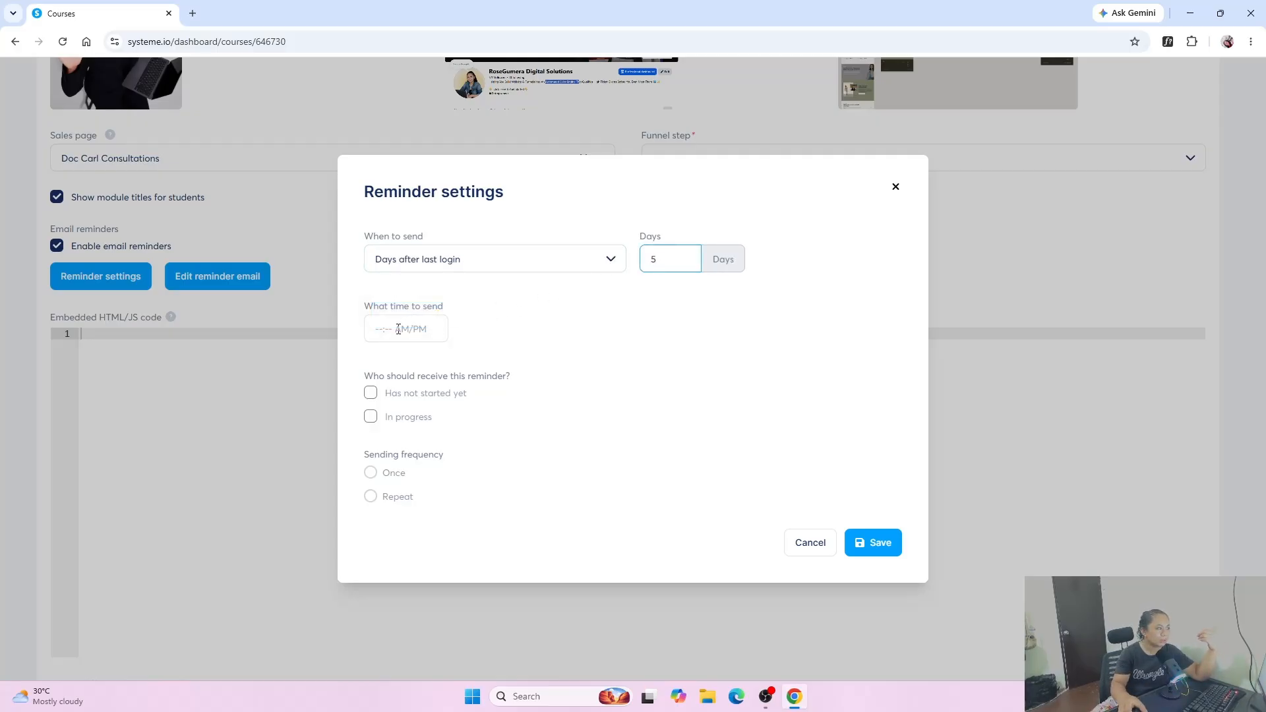
# Step: Set the time at which the reminder is sent to 08:00 PM
pyautogui.click(400, 326)
pyautogui.scroll(-7, 424, 444)
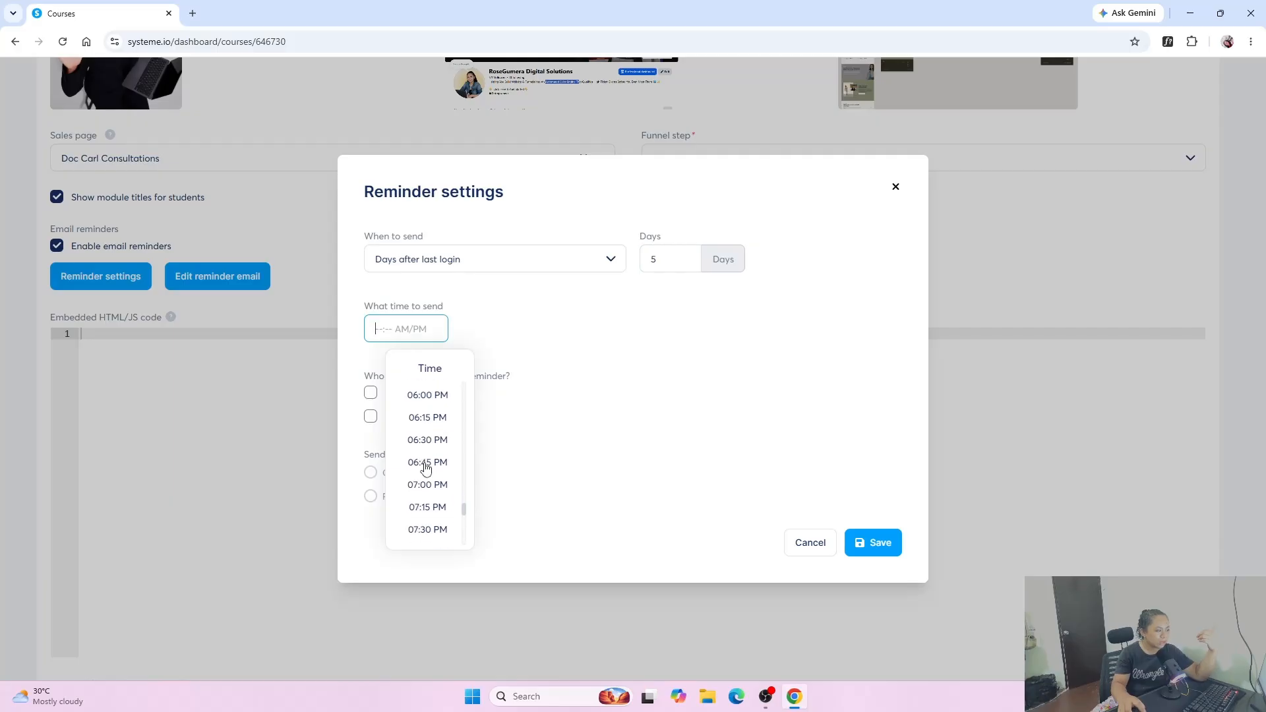
pyautogui.scroll(-2, 427, 469)
pyautogui.scroll(1, 426, 460)
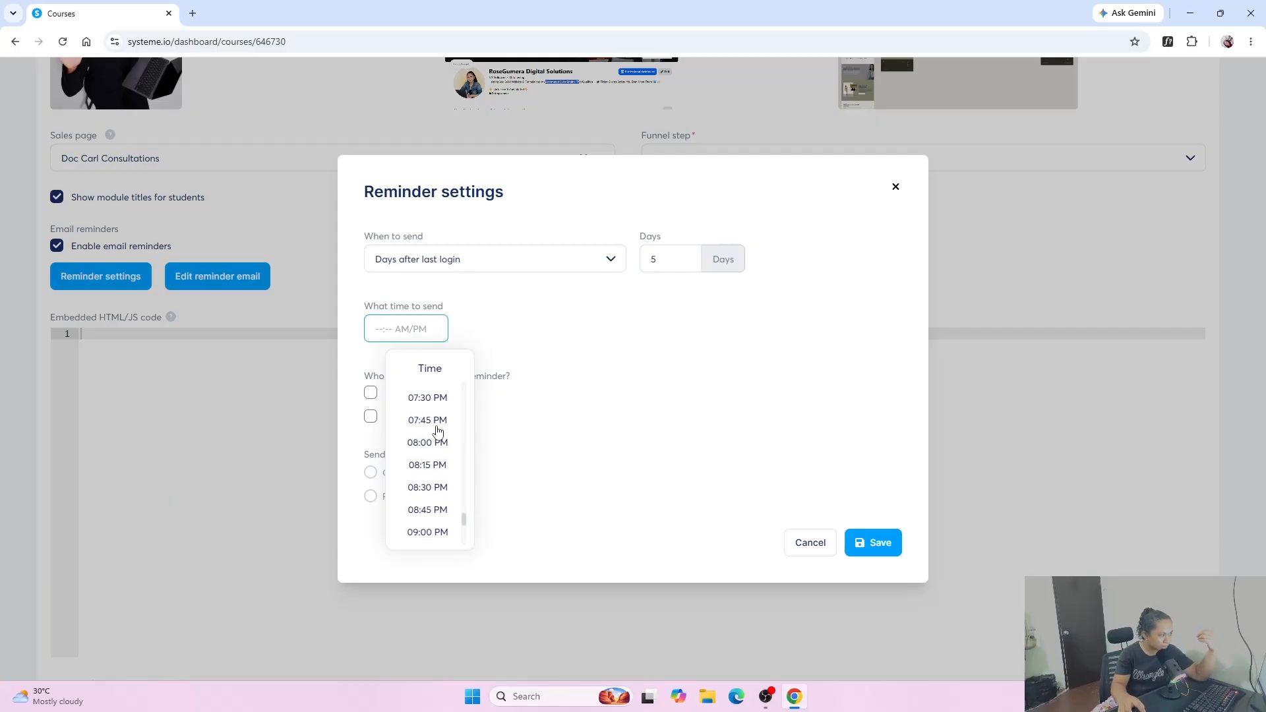
pyautogui.click(424, 444)
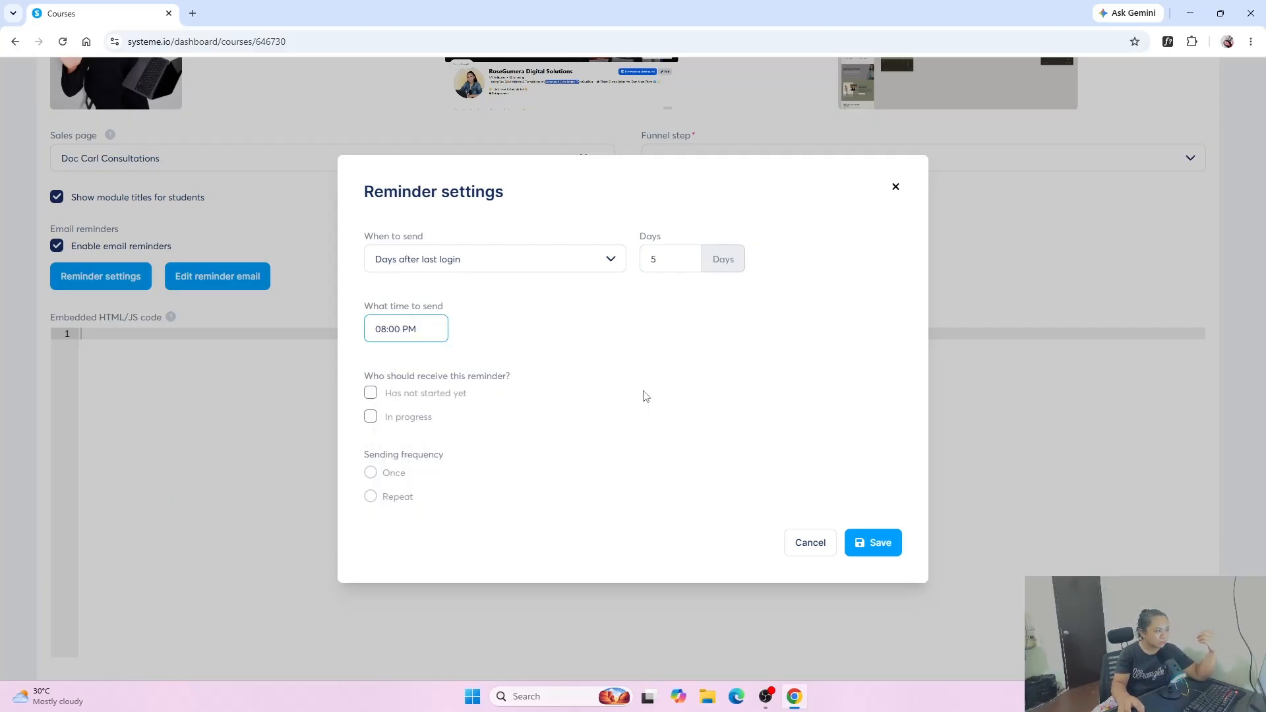
# Step: Address the reminder to students in progress at 80%, set its sending frequency to Once, and save the reminder settings
pyautogui.click(370, 417)
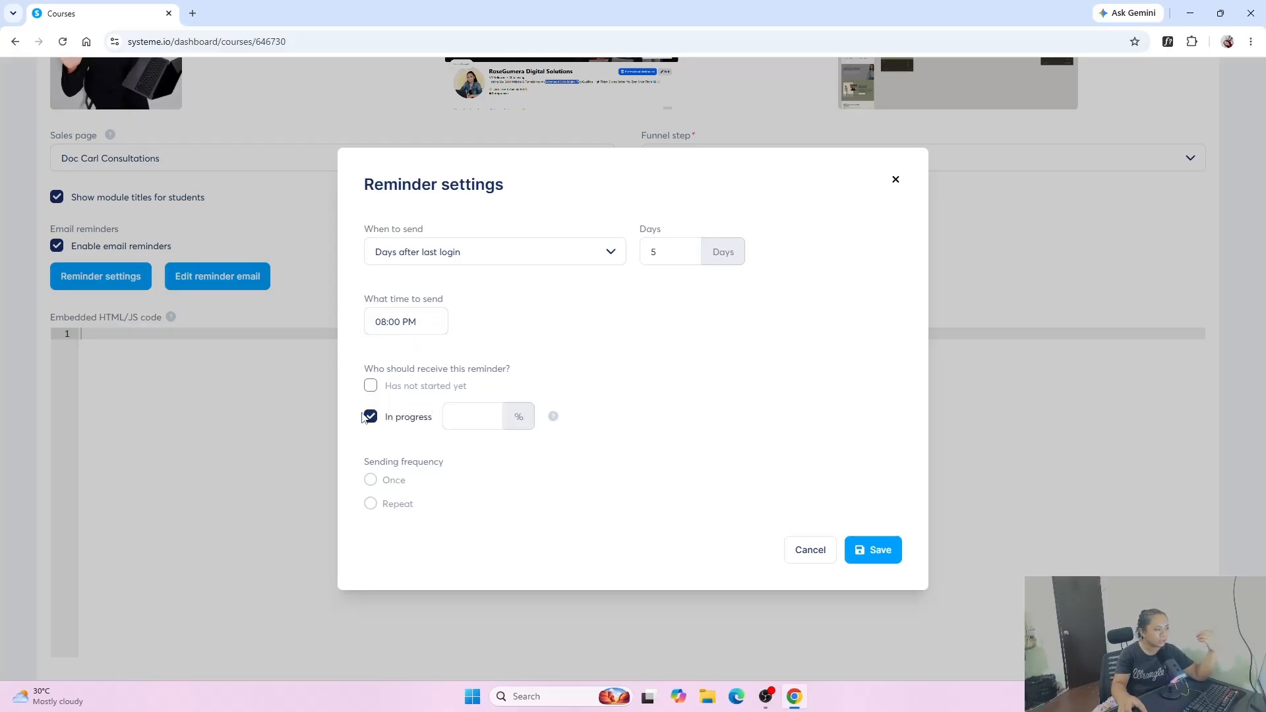
pyautogui.click(483, 415)
pyautogui.write('80')
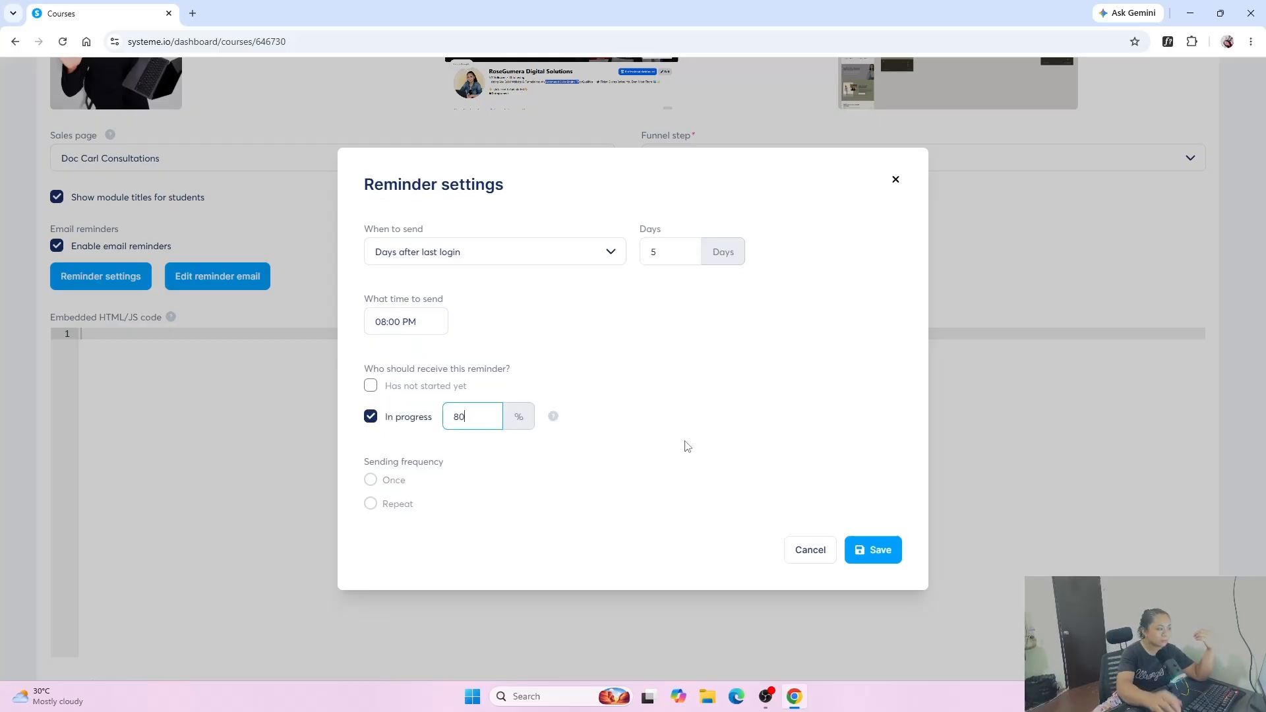
pyautogui.click(445, 462)
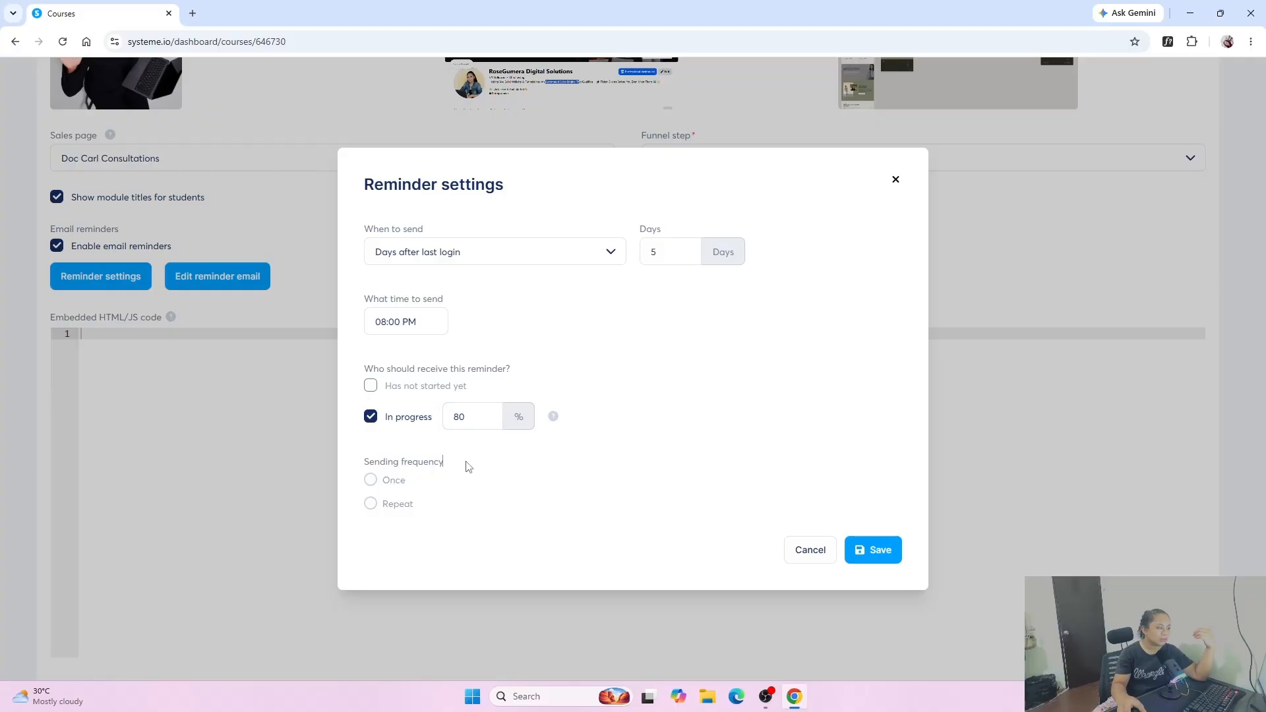
pyautogui.click(371, 486)
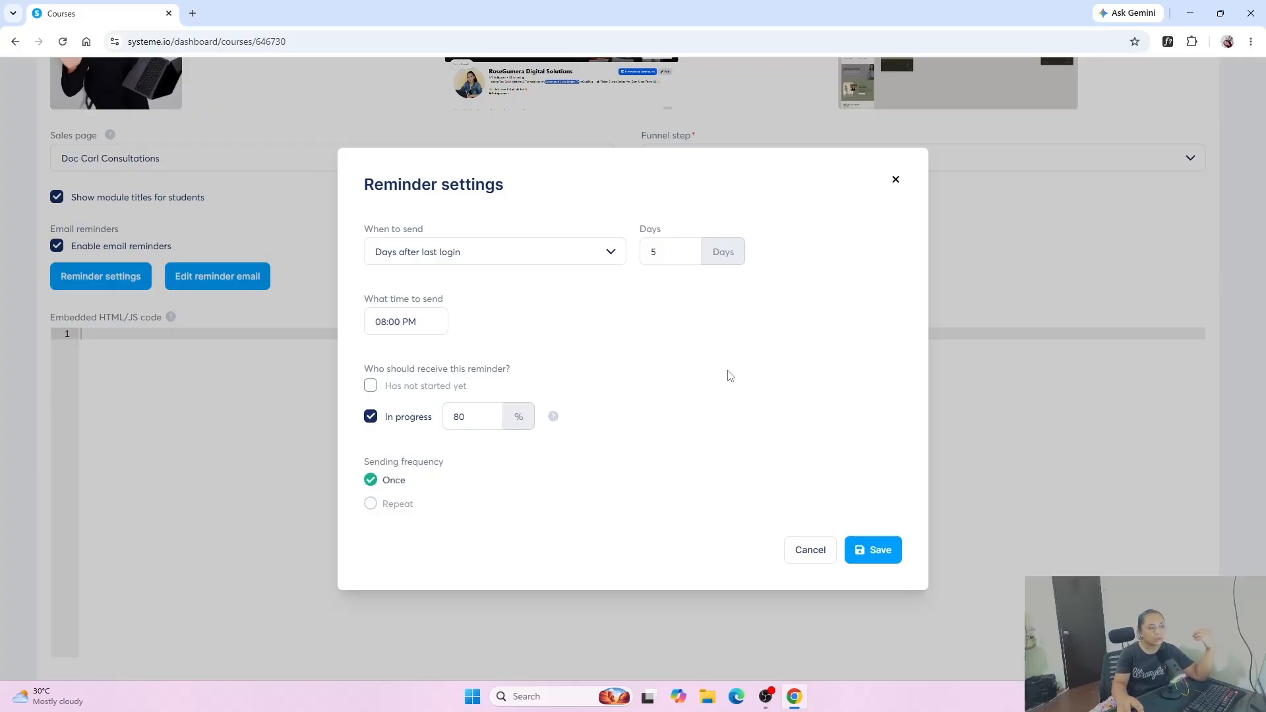
pyautogui.click(886, 564)
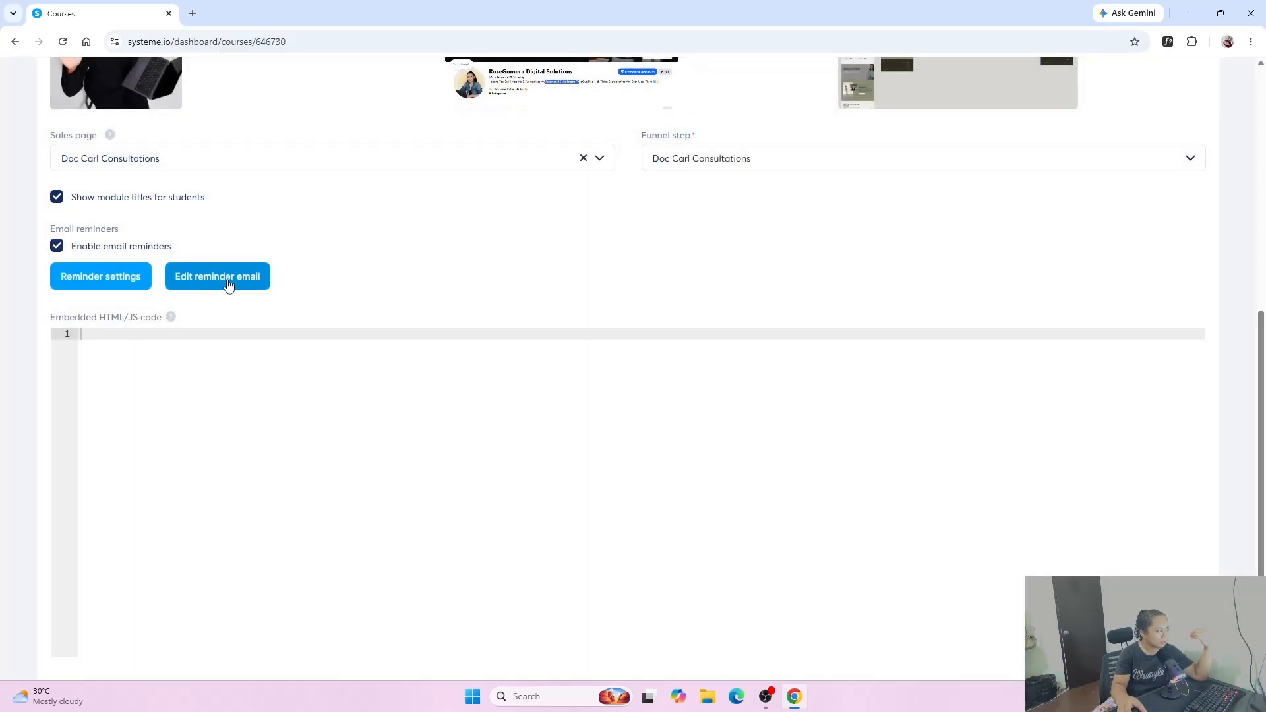
# Step: Open the reminder email for editing, review its subject, preview, body and sender fields, and close it without changes
pyautogui.click(228, 285)
pyautogui.click(472, 215)
pyautogui.click(462, 283)
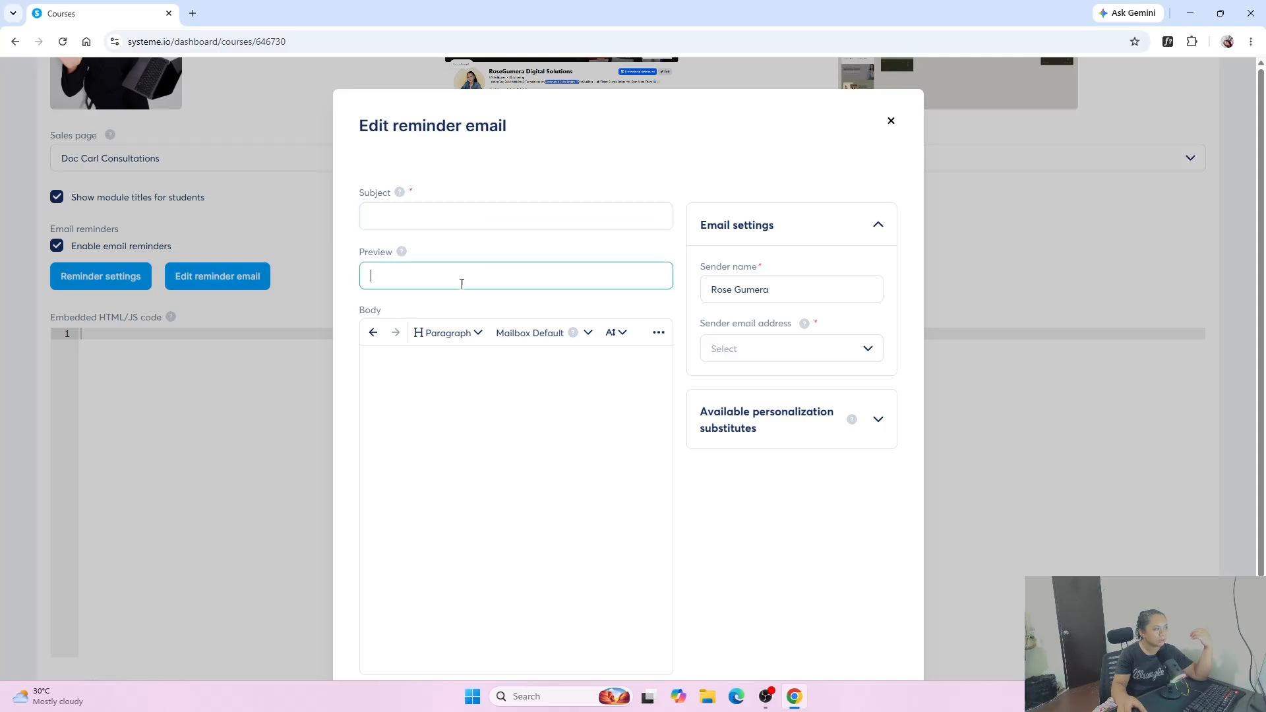
pyautogui.scroll(-2, 473, 422)
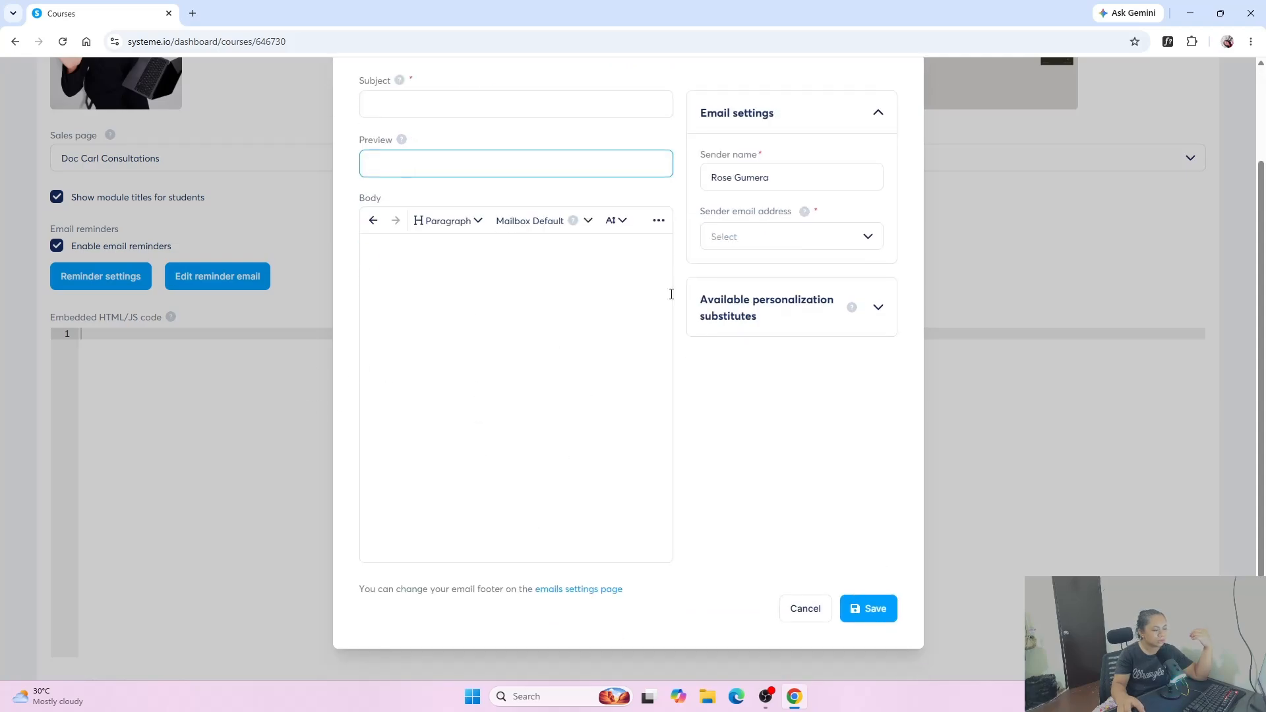
pyautogui.scroll(2, 952, 494)
pyautogui.click(969, 396)
# Step: Enable issuing a certificate upon completion and save the course settings
pyautogui.scroll(-3, 969, 389)
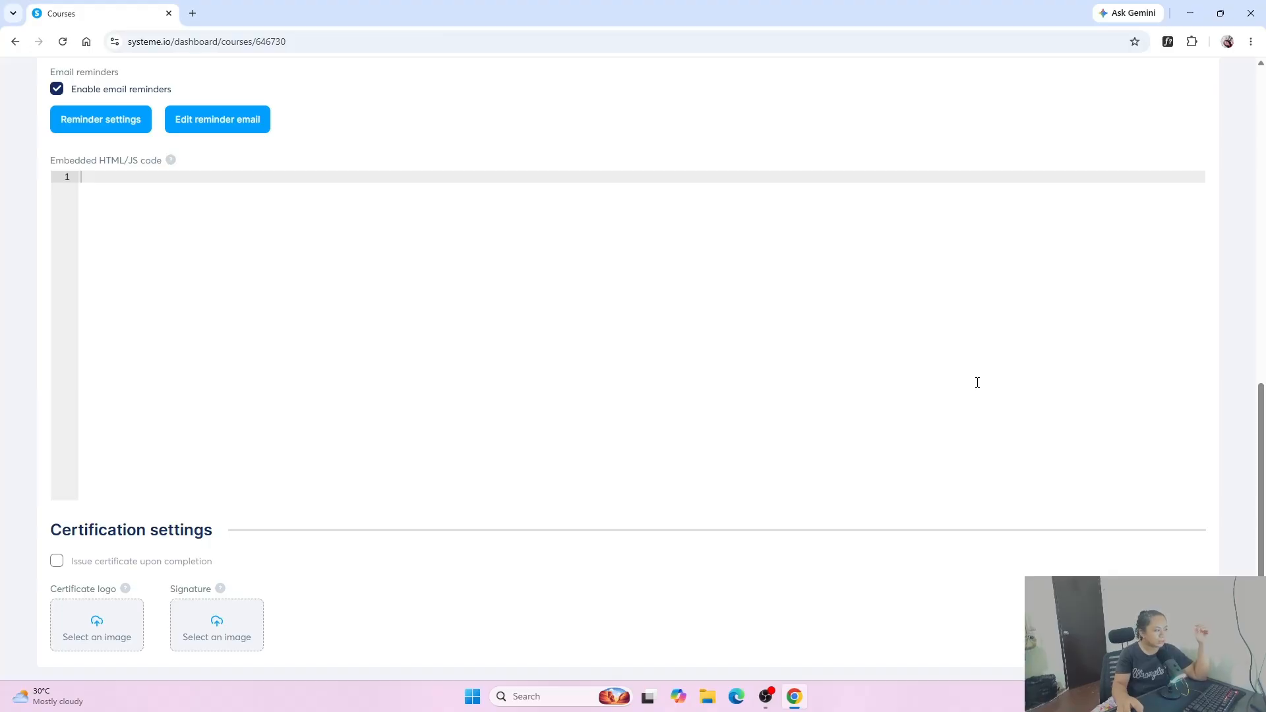
pyautogui.click(57, 562)
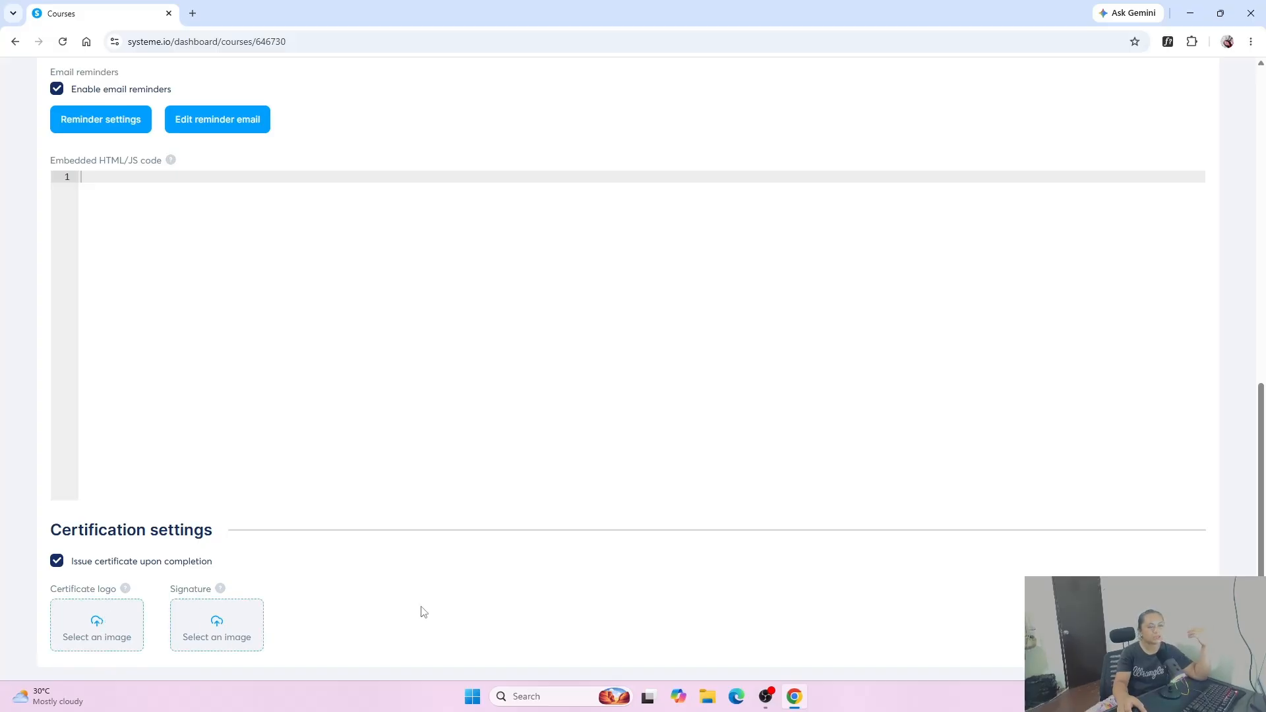
pyautogui.scroll(10, 421, 607)
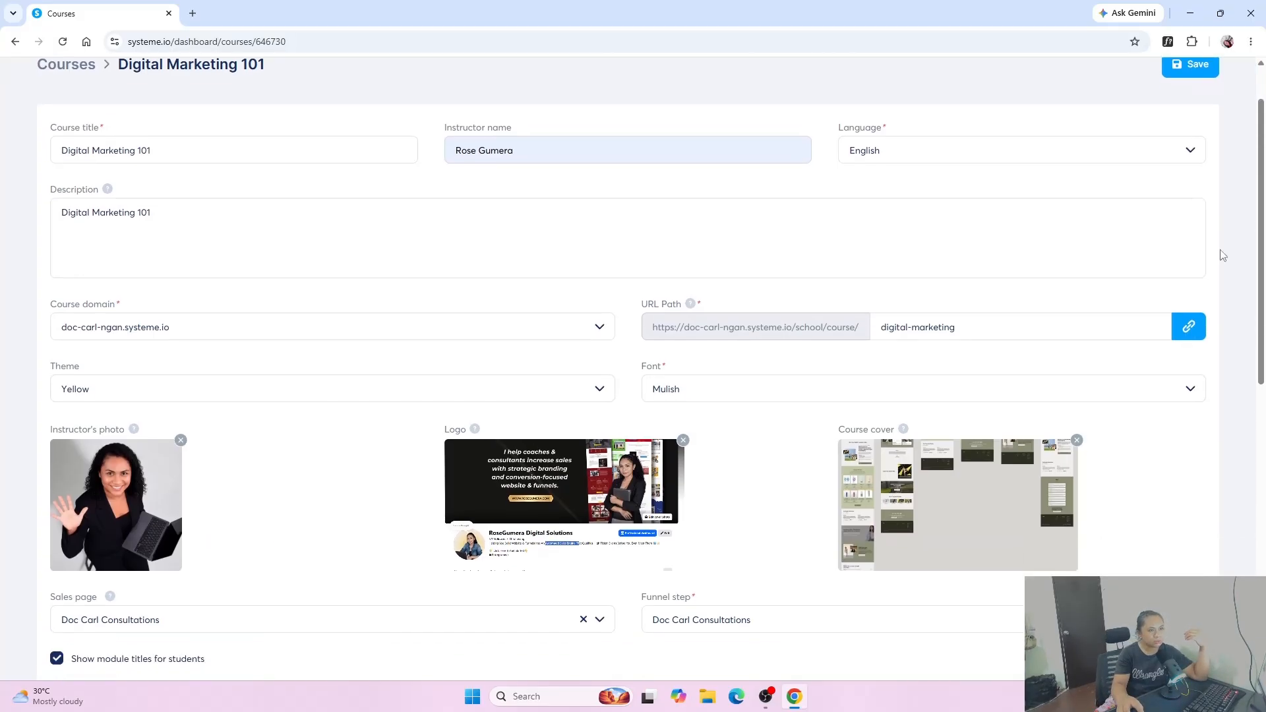
pyautogui.scroll(2, 1179, 151)
pyautogui.click(1178, 140)
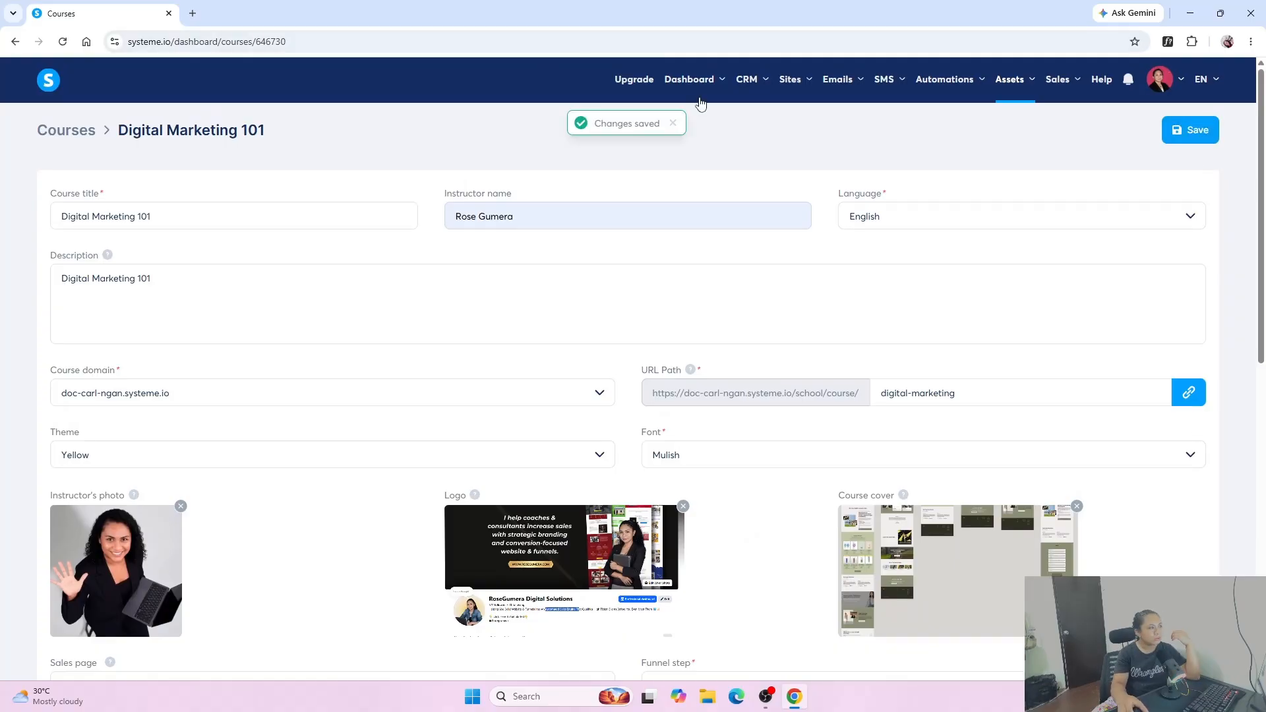
# Step: Return to the course list, open the Digital Marketing 101 curriculum, and create a module named Welcome
pyautogui.click(64, 136)
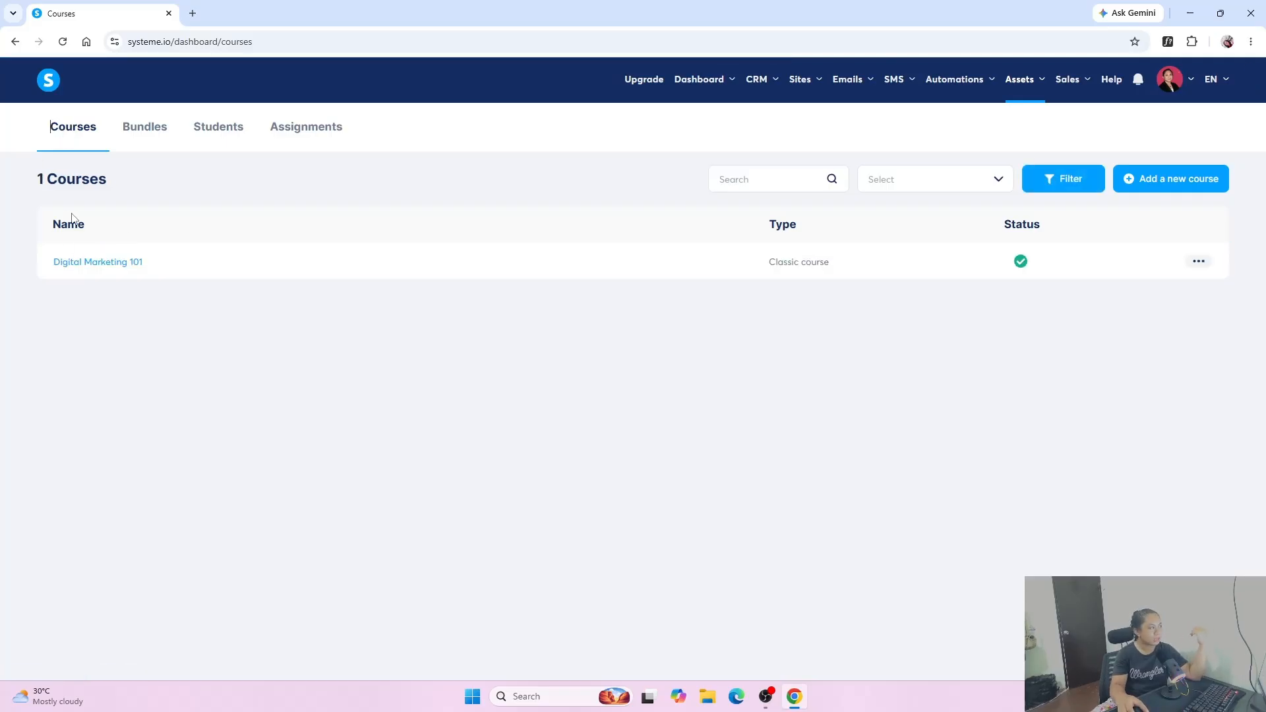
pyautogui.click(95, 268)
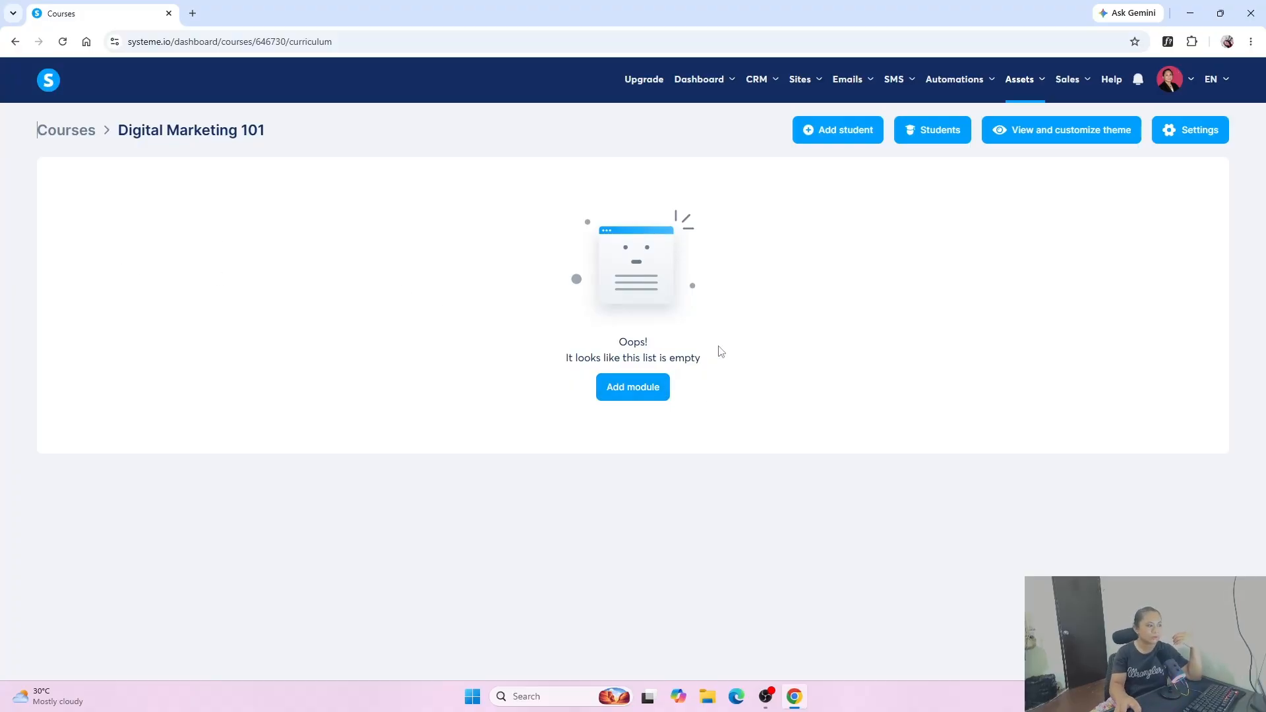
pyautogui.click(624, 395)
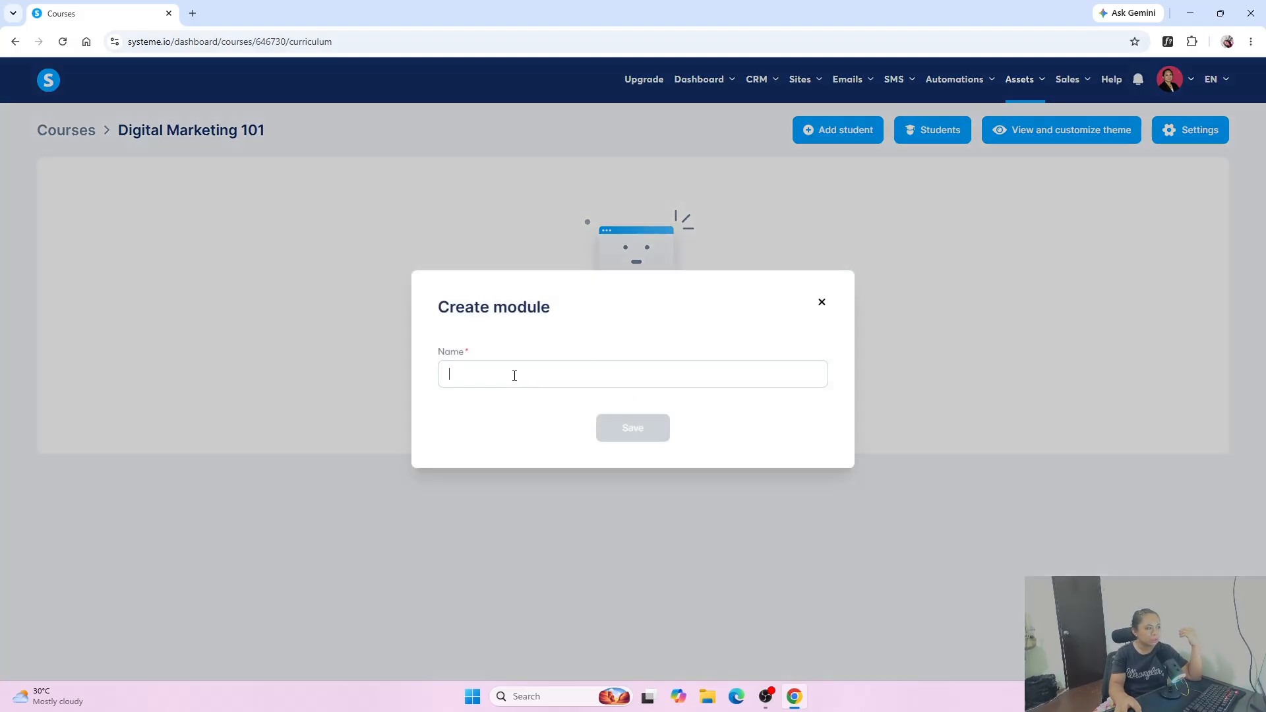
pyautogui.write('Welc')
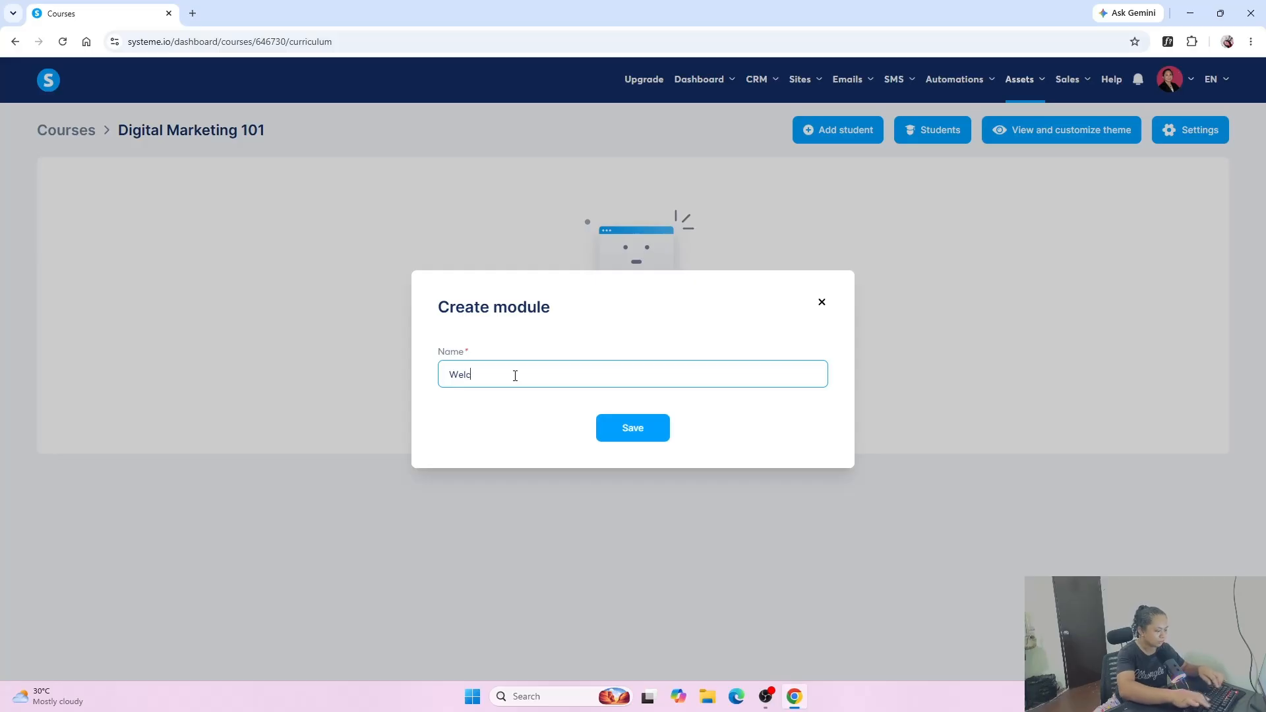
pyautogui.write('ome')
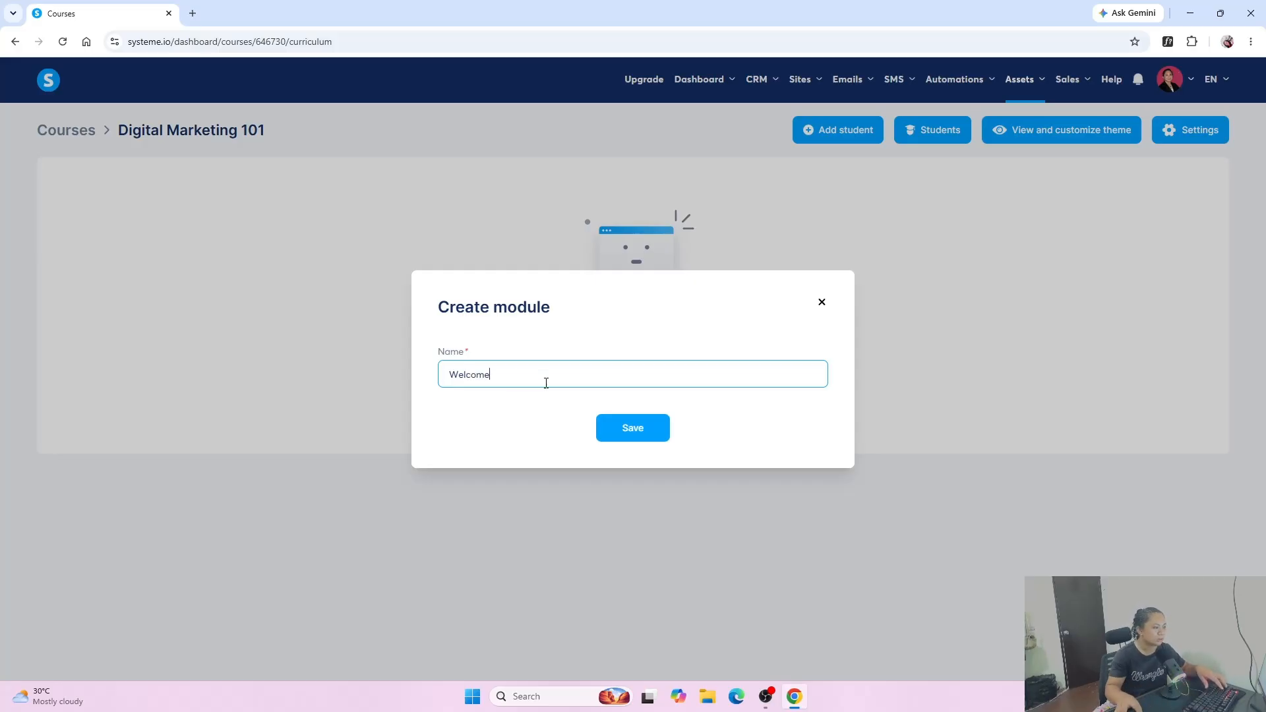
pyautogui.click(615, 427)
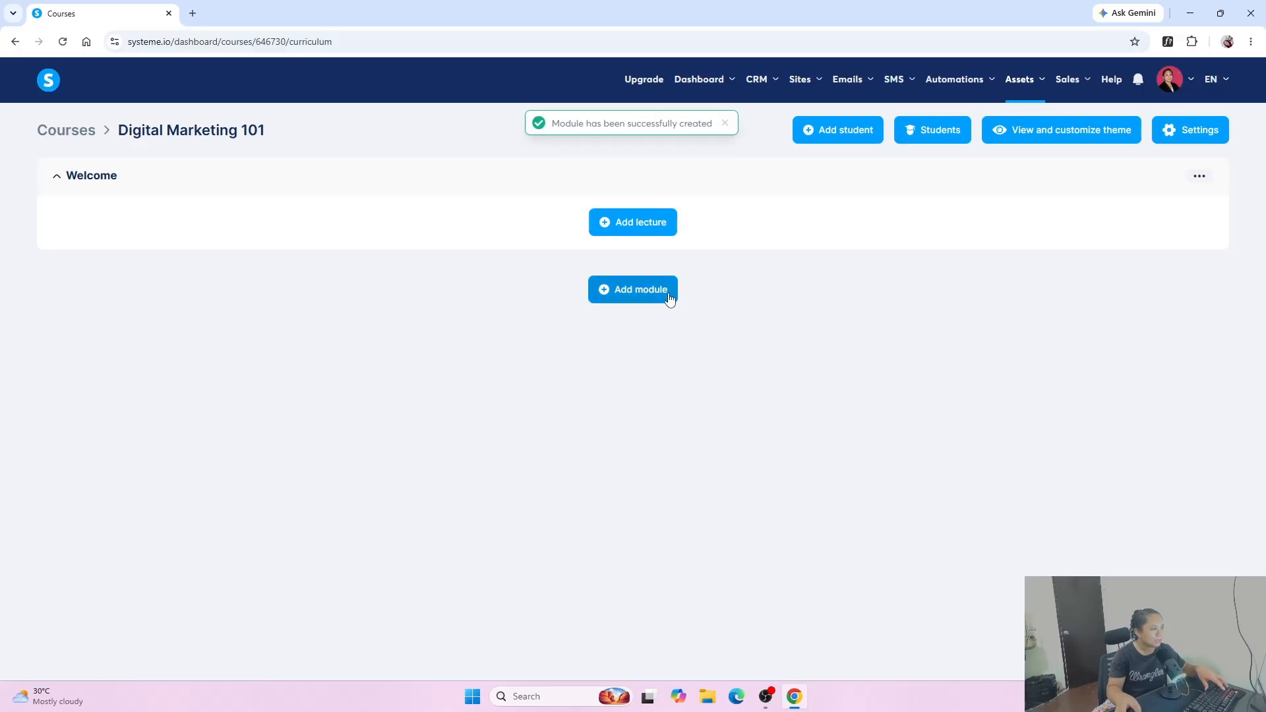
# Step: Add a module named "Day 1: Hello" to the course curriculum
pyautogui.click(668, 298)
pyautogui.click(565, 365)
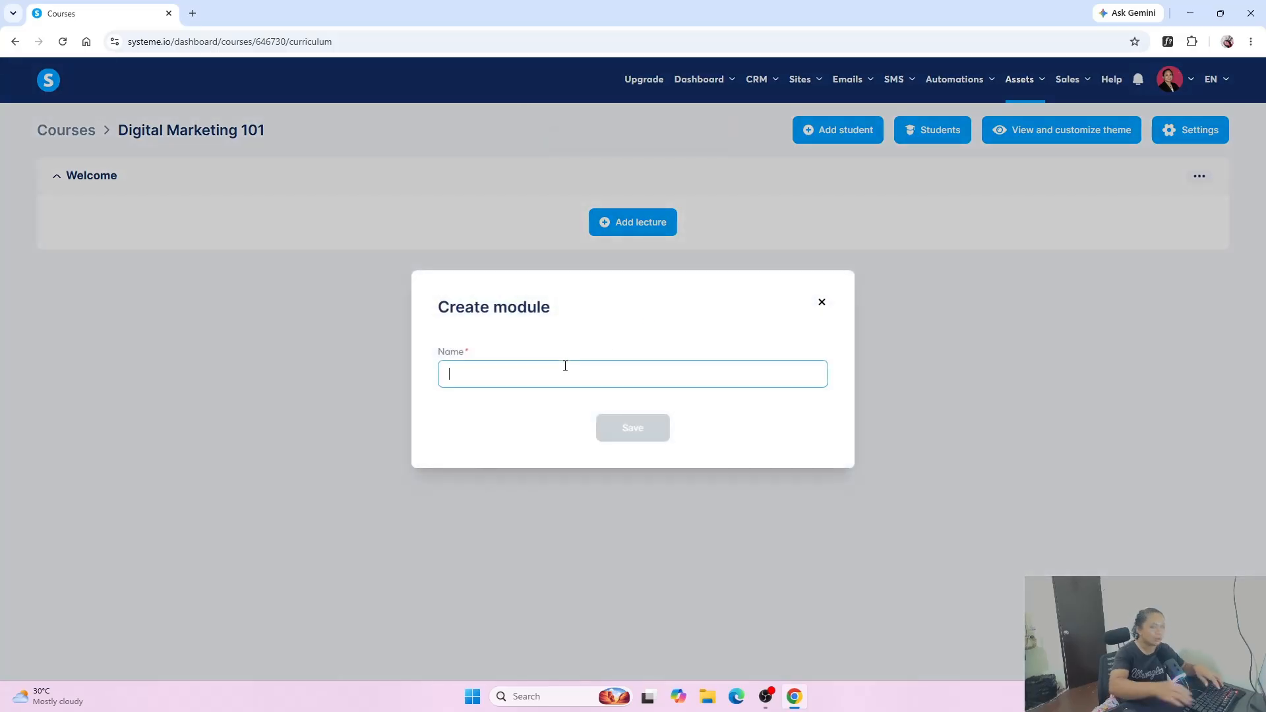
pyautogui.write('DE')
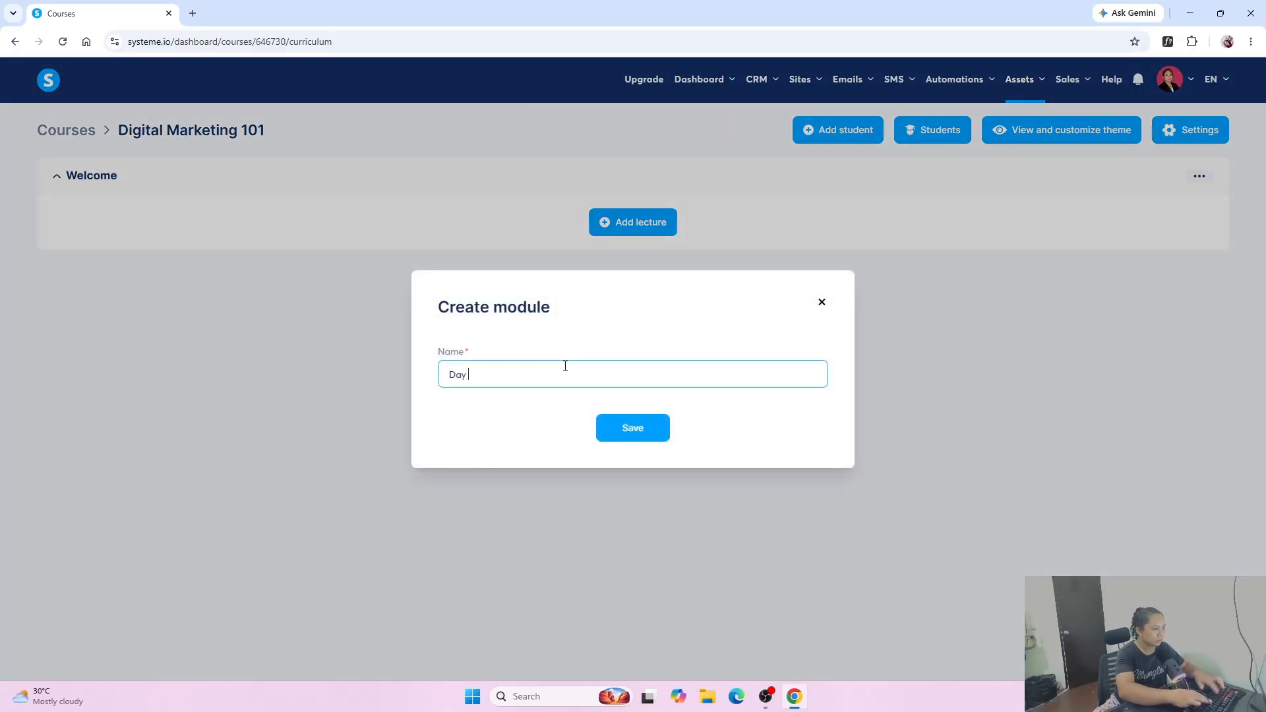
pyautogui.write('y 1: Hello')
pyautogui.click(611, 421)
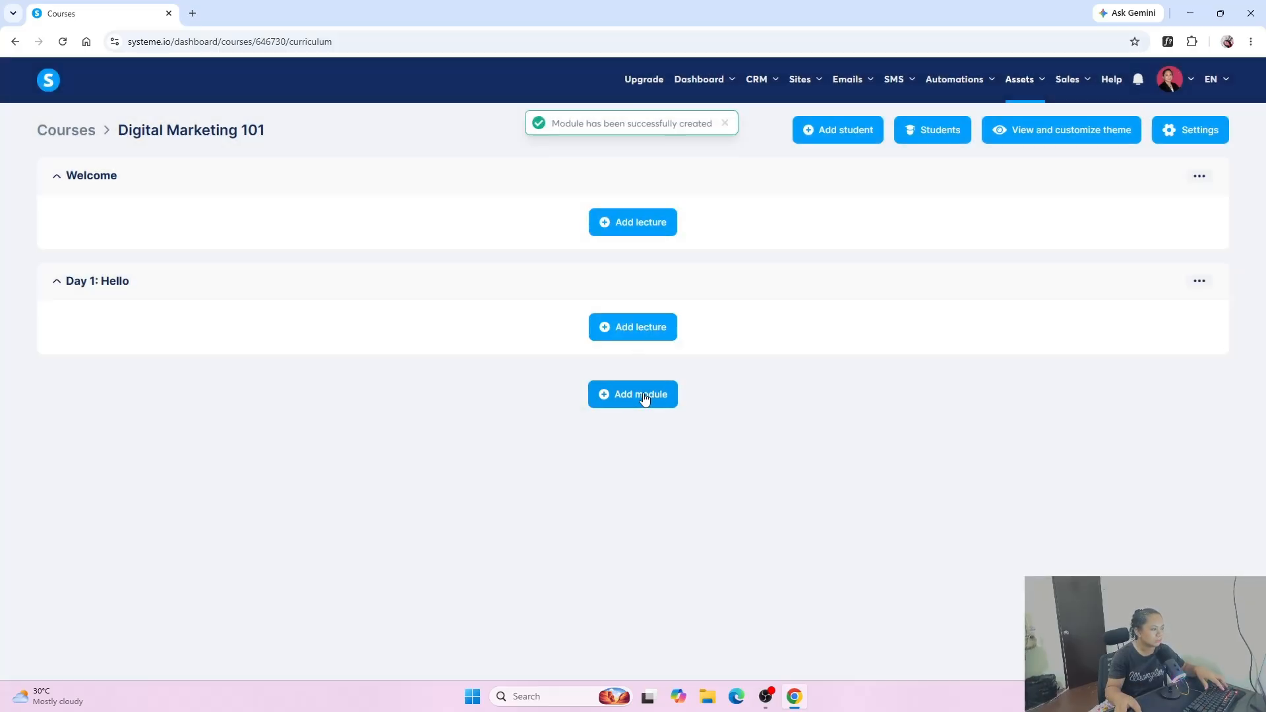
# Step: Add a module named "Day 2: Say" to the course curriculum
pyautogui.click(644, 397)
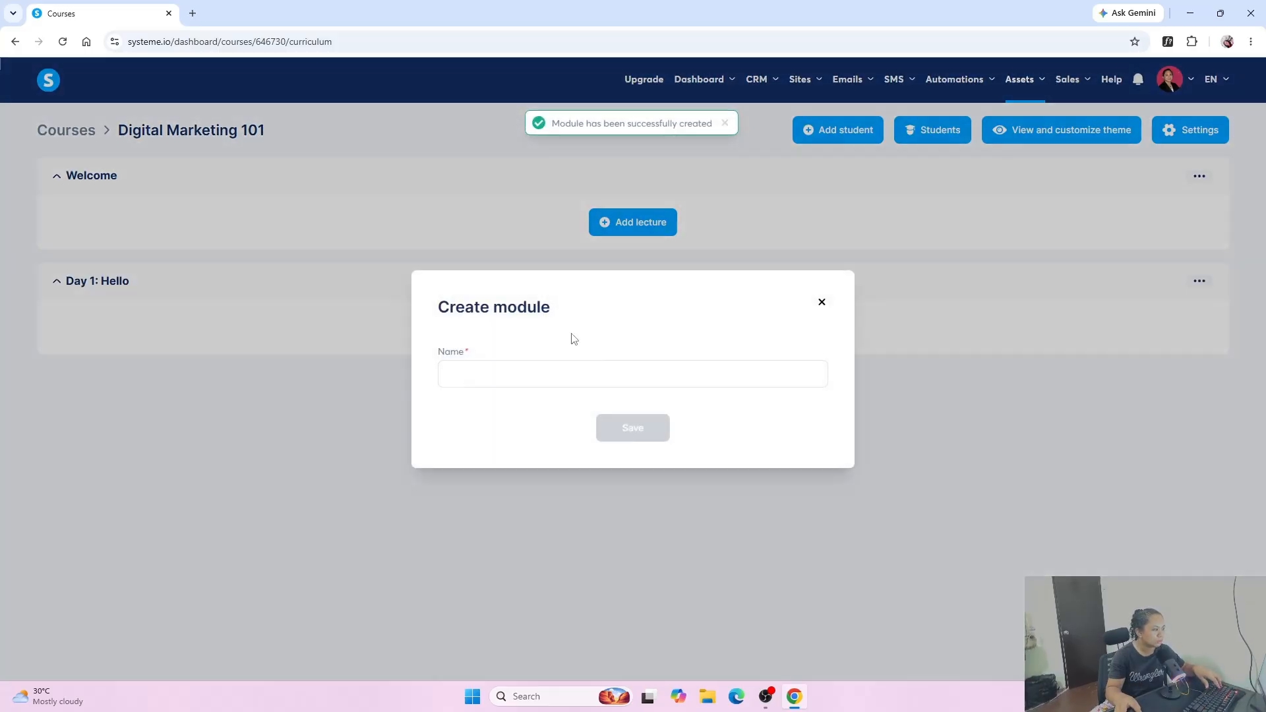
pyautogui.click(515, 370)
pyautogui.write('Day 2: Say')
pyautogui.click(643, 425)
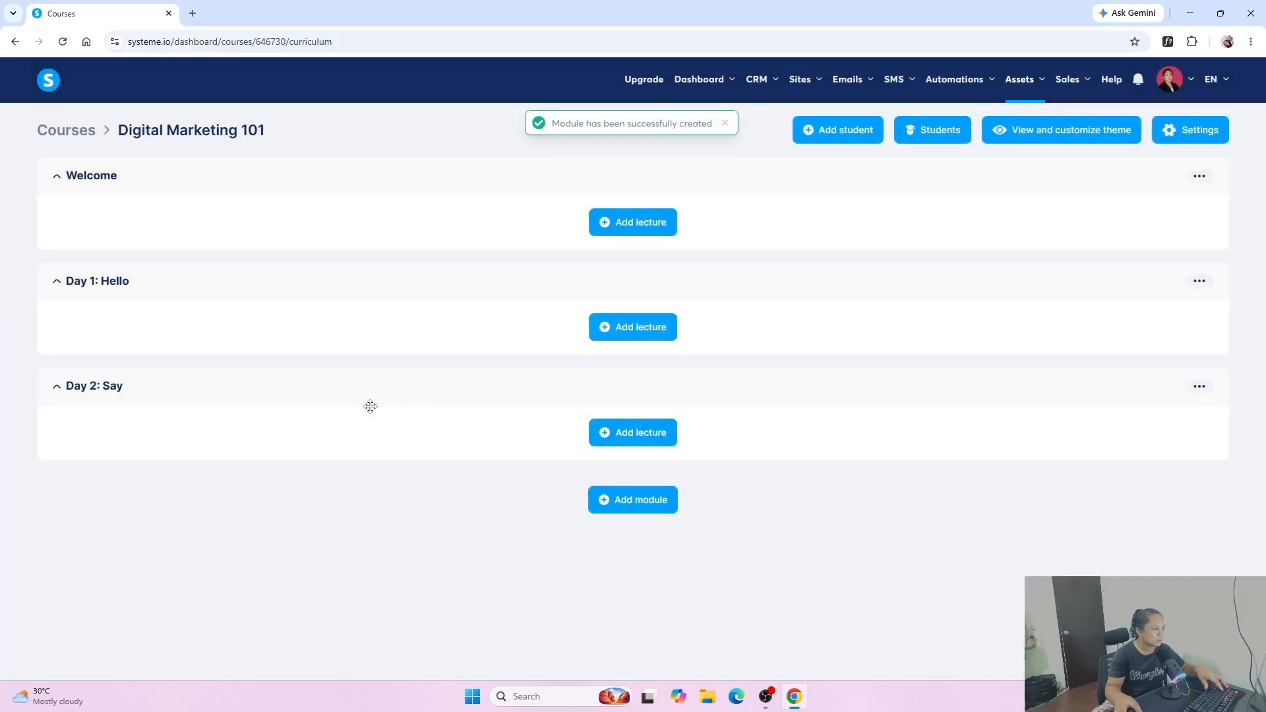
# Step: Add a module named "Day 3: Goodbye" to the course curriculum
pyautogui.click(638, 504)
pyautogui.click(538, 373)
pyautogui.write('D')
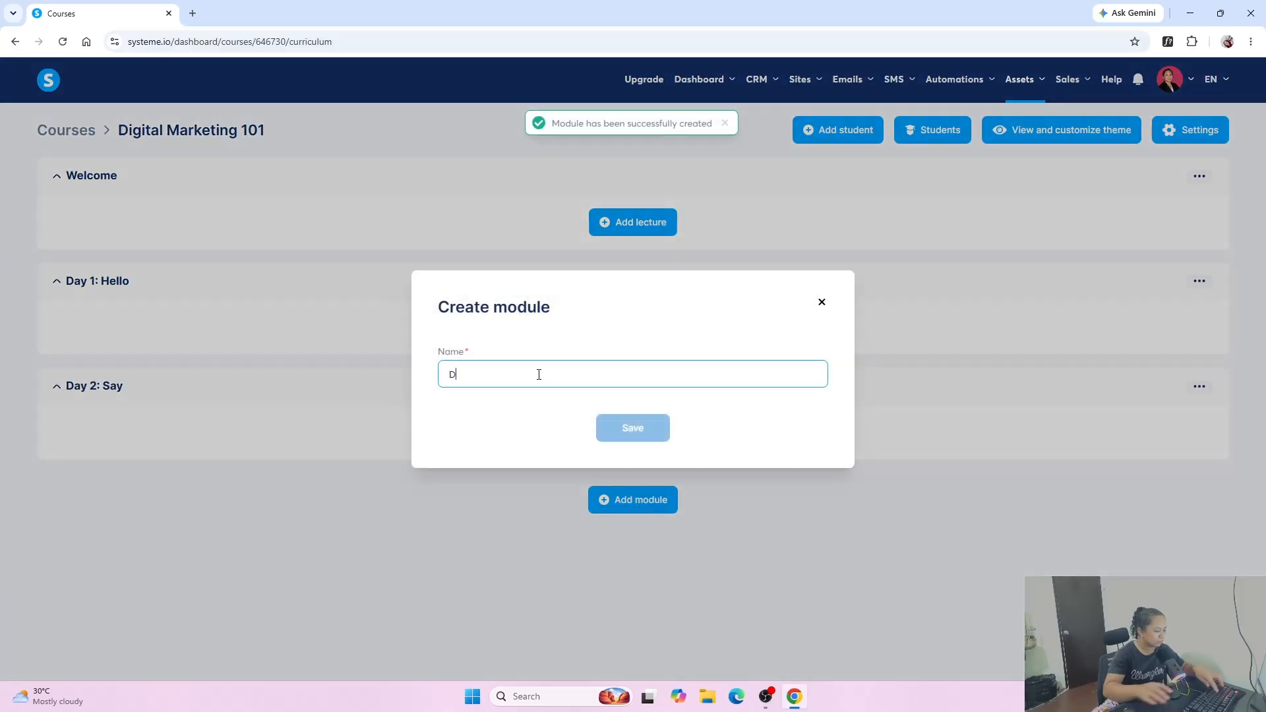
pyautogui.write('ay 3: Goodbye')
pyautogui.click(602, 427)
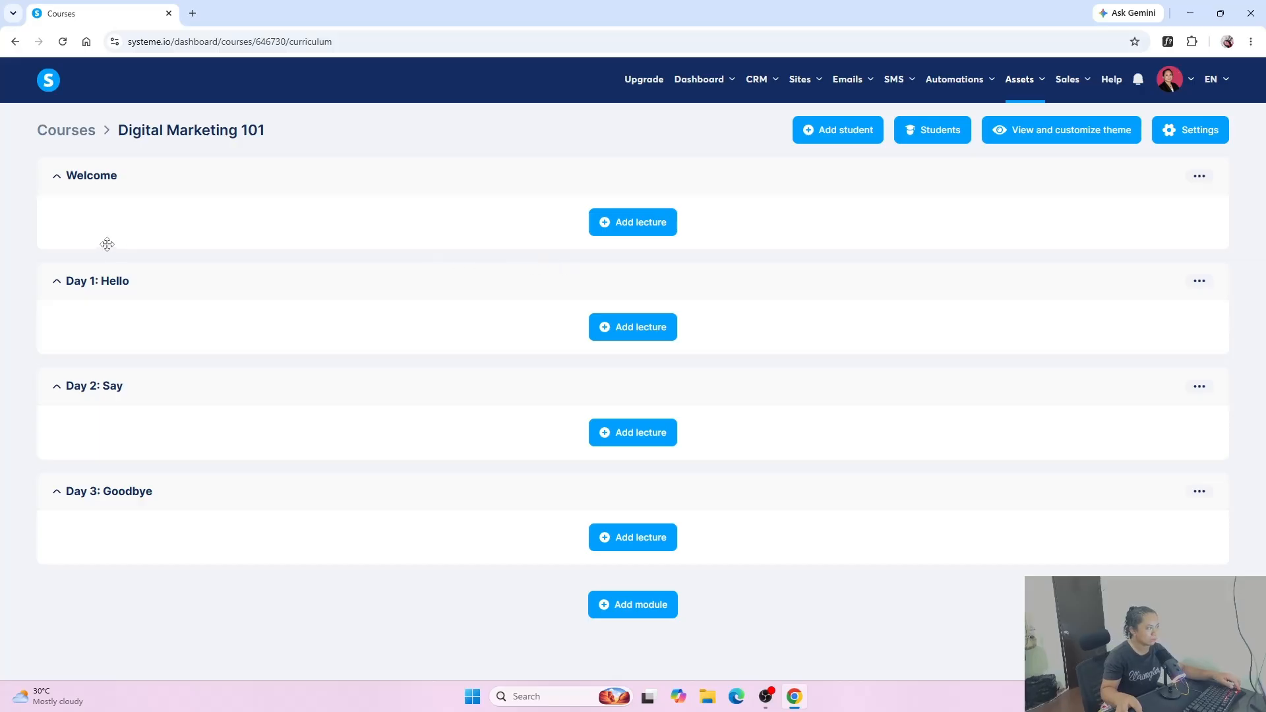
# Step: Create a lecture named "Welcome to the course" in the Welcome module, using the template with the video at its top
pyautogui.click(655, 224)
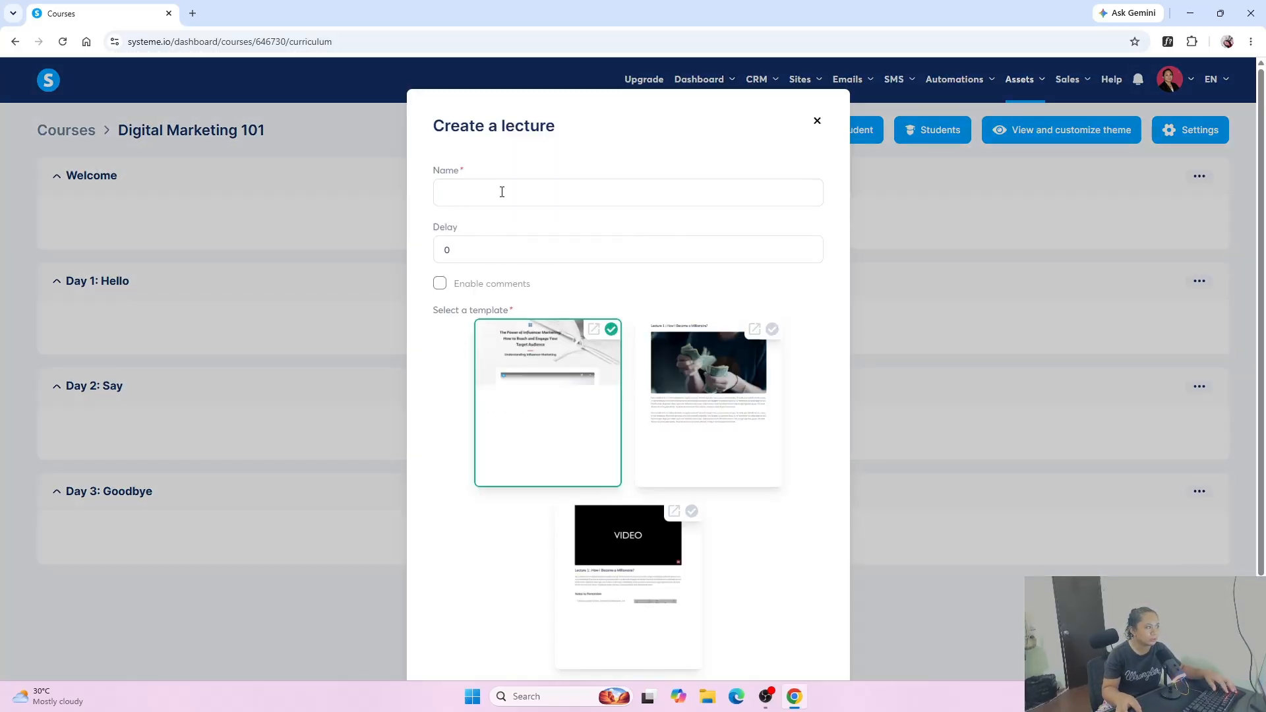
pyautogui.click(501, 191)
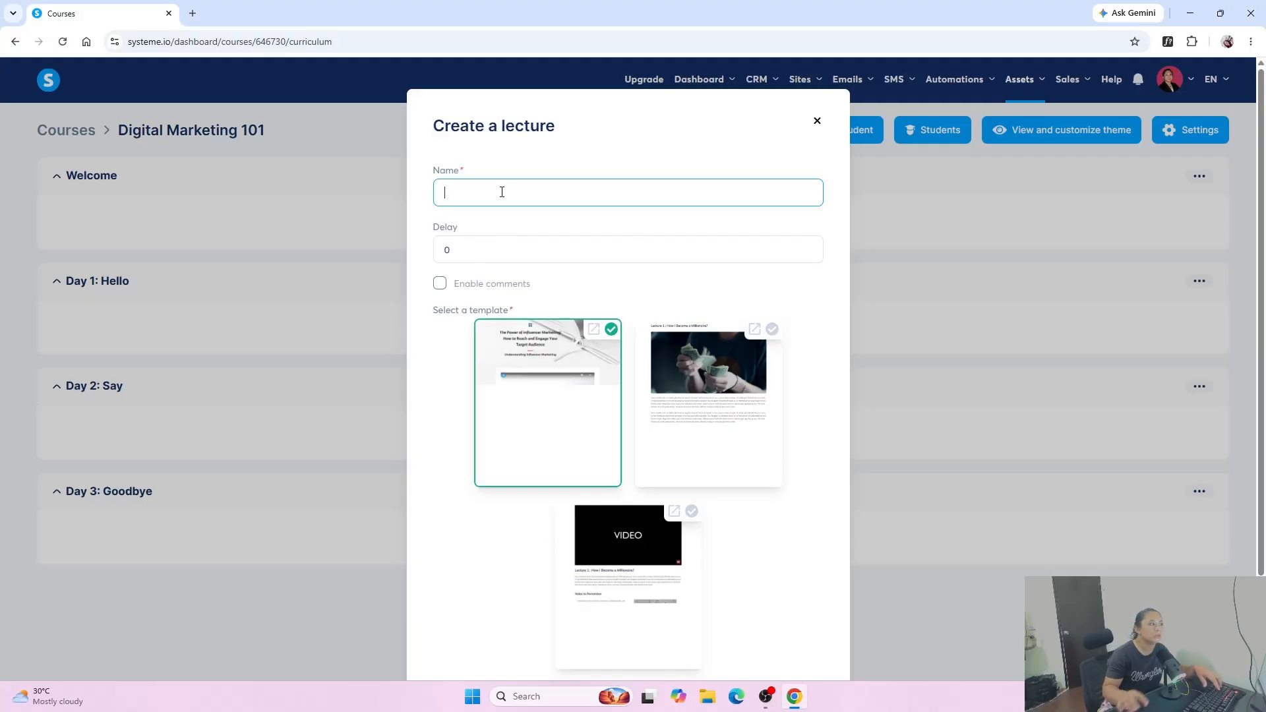
pyautogui.write('Welcio')
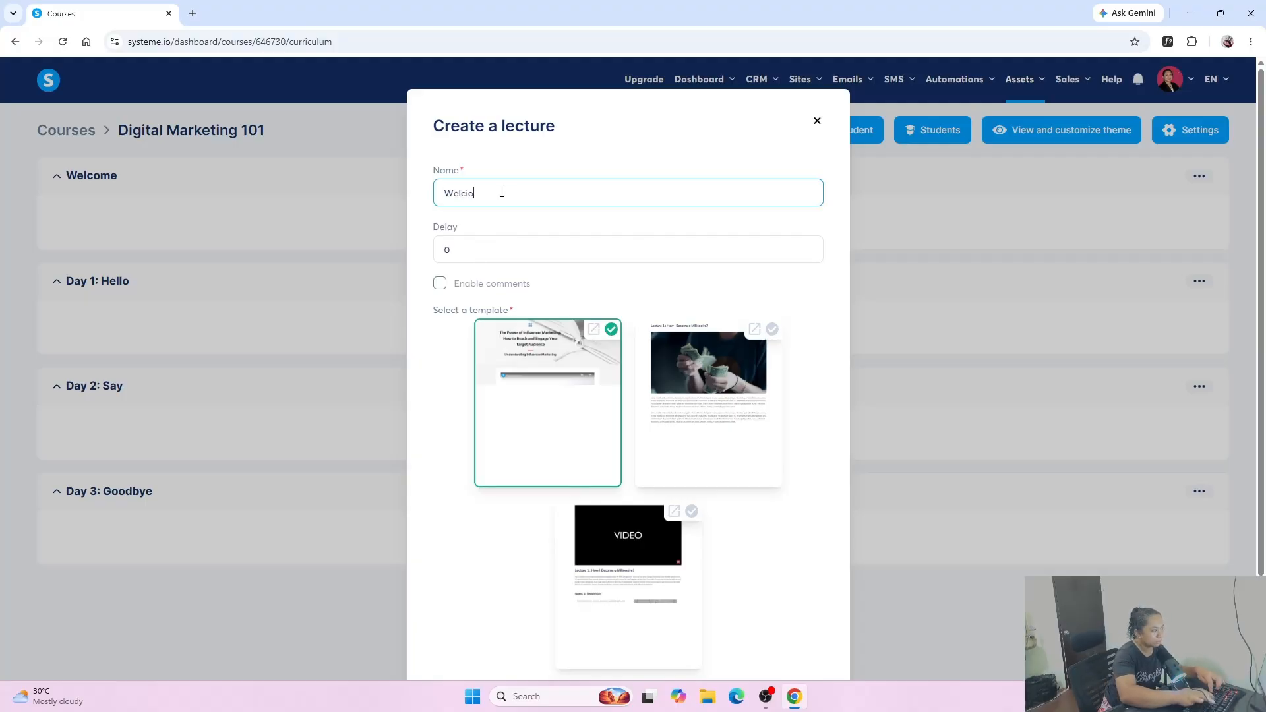
pyautogui.press('BackSpace')
pyautogui.press('BackSpace')
pyautogui.write('ome to th')
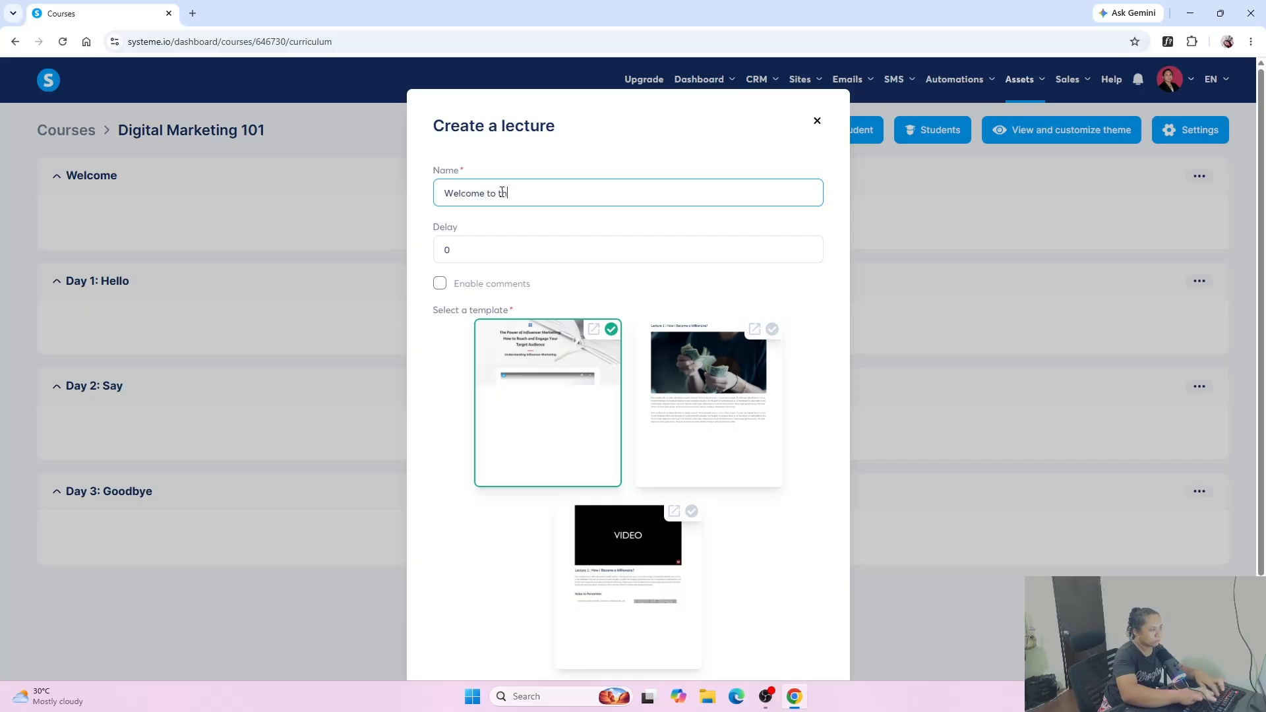
pyautogui.write('e course')
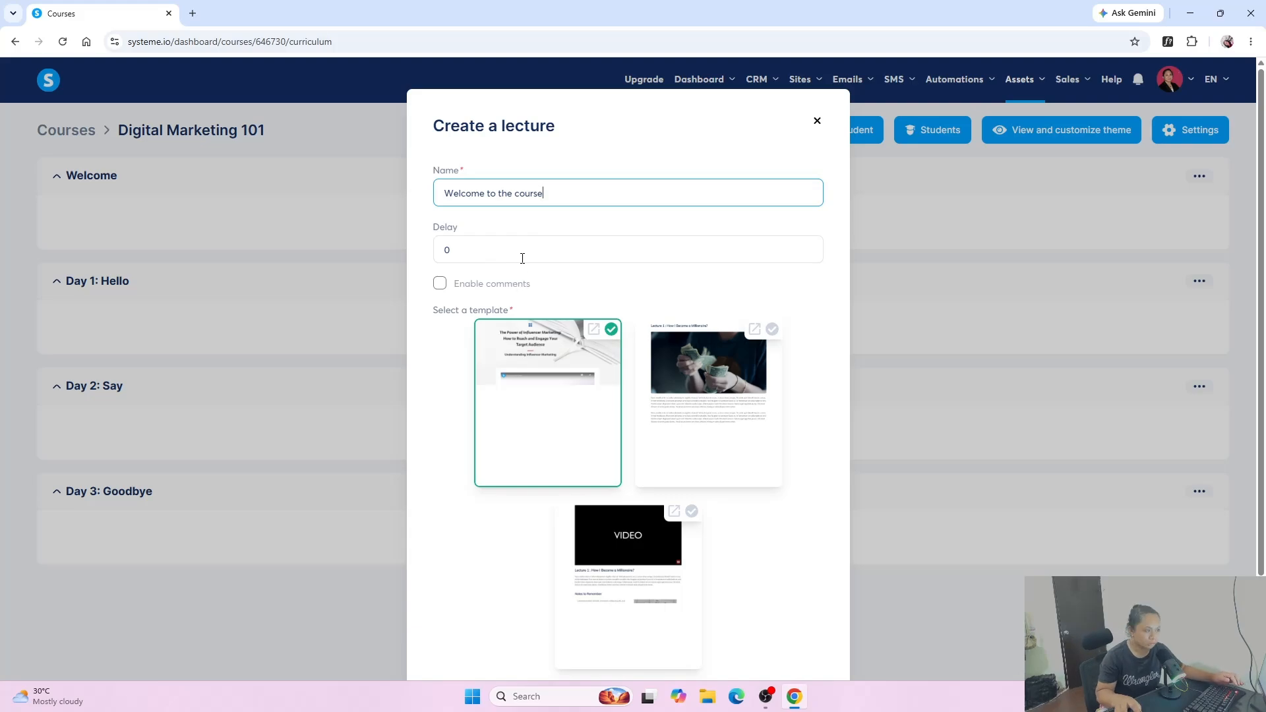
pyautogui.scroll(-1, 708, 508)
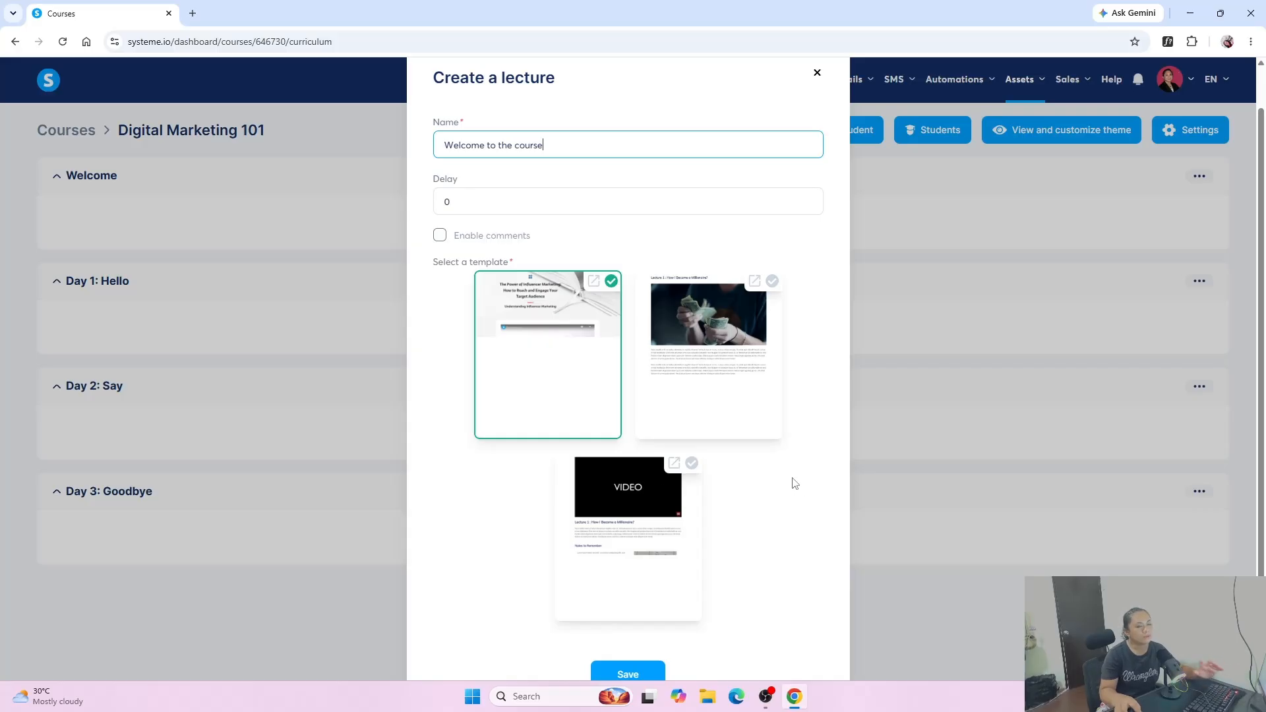
pyautogui.click(651, 494)
pyautogui.scroll(-1, 650, 495)
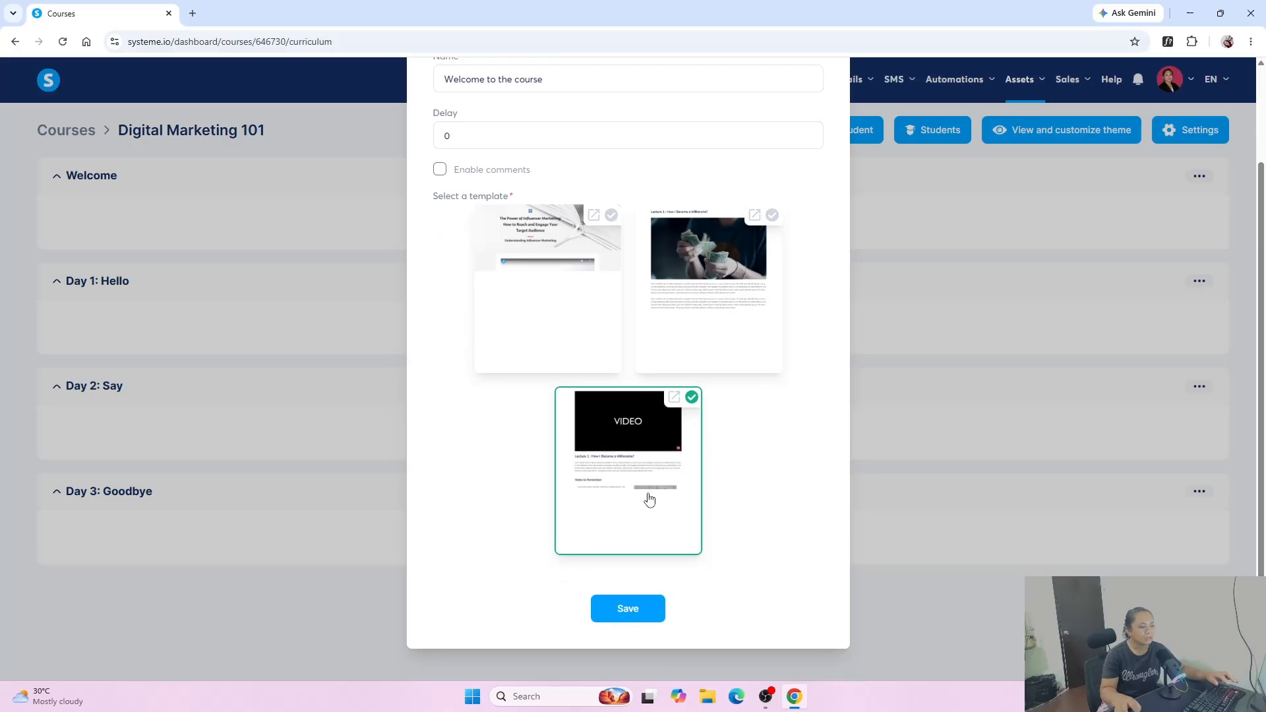
pyautogui.click(638, 605)
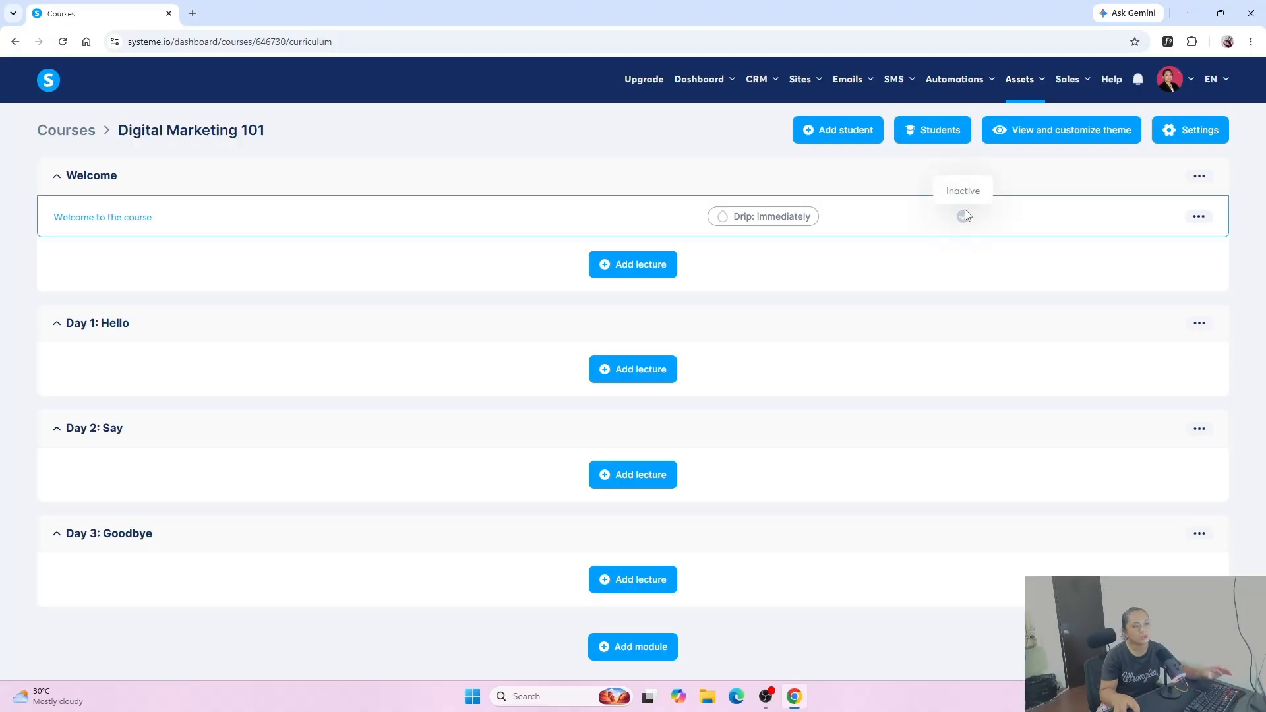
# Step: Activate the "Welcome to the course" lecture and confirm the action
pyautogui.click(1199, 216)
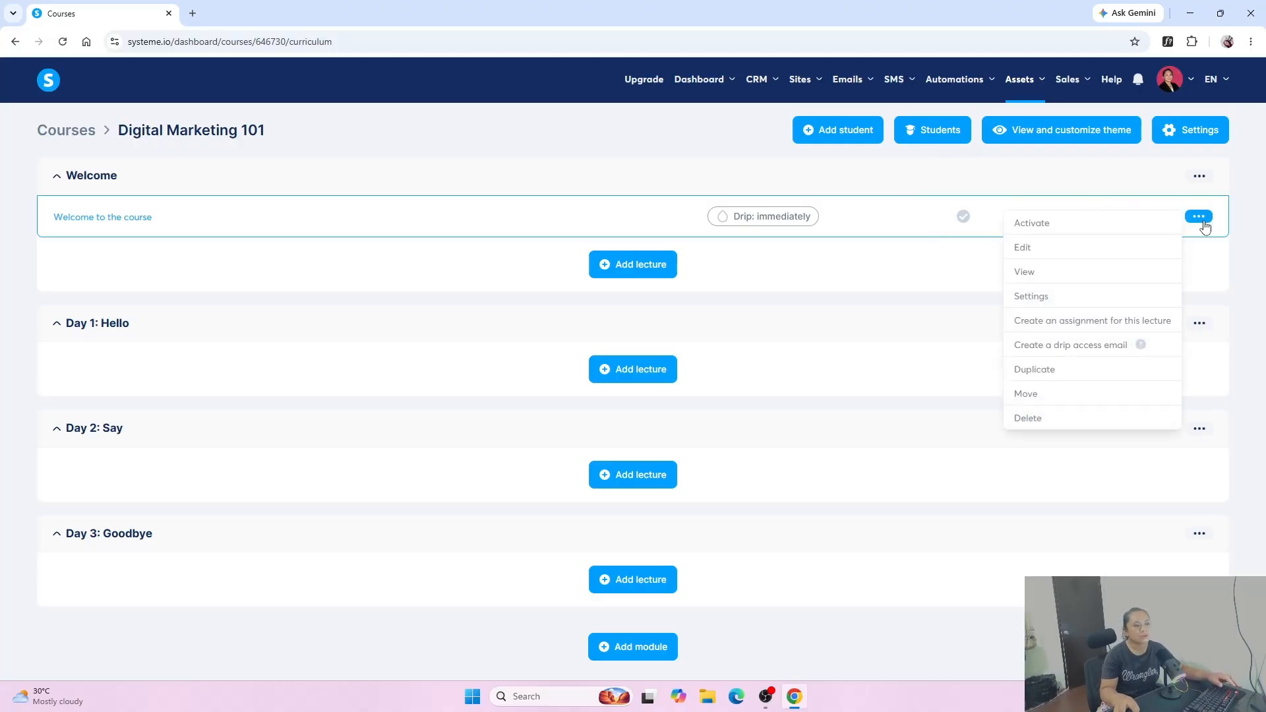
pyautogui.click(1041, 224)
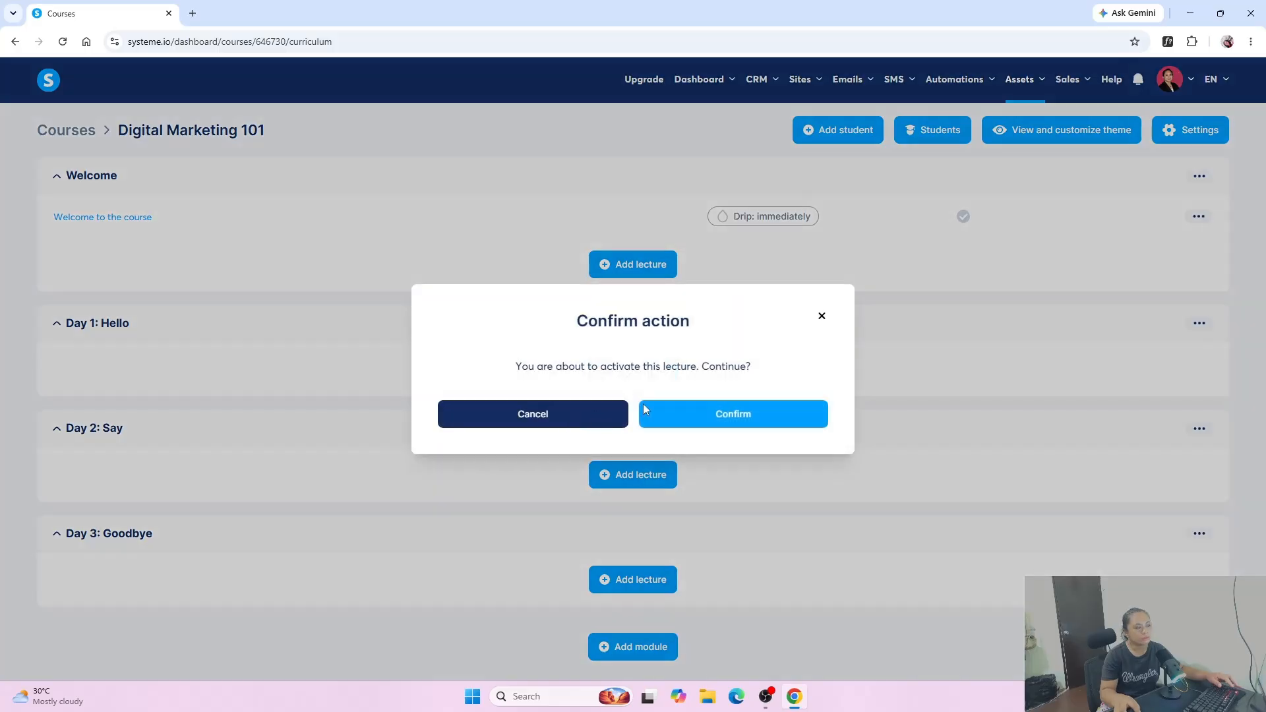
pyautogui.click(695, 409)
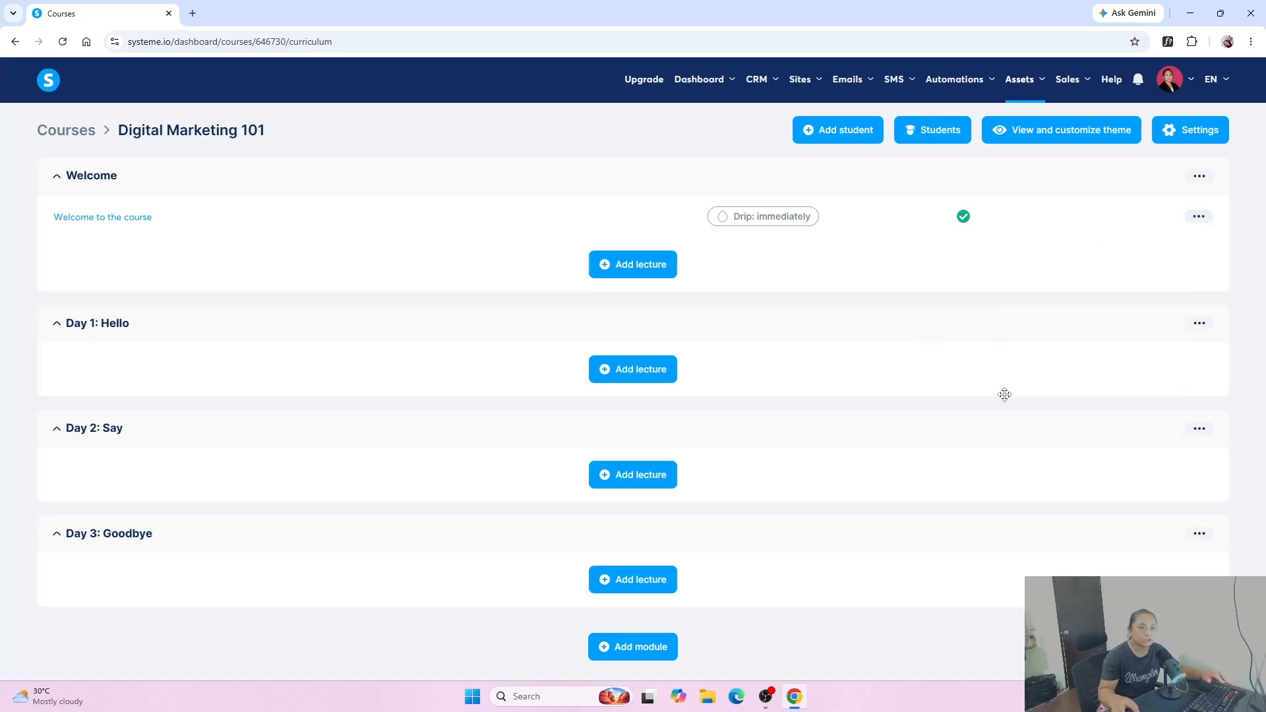
# Step: Review the name, delay and comments options in the "Welcome to the course" lecture settings, and close them without changes
pyautogui.moveTo(1207, 221)
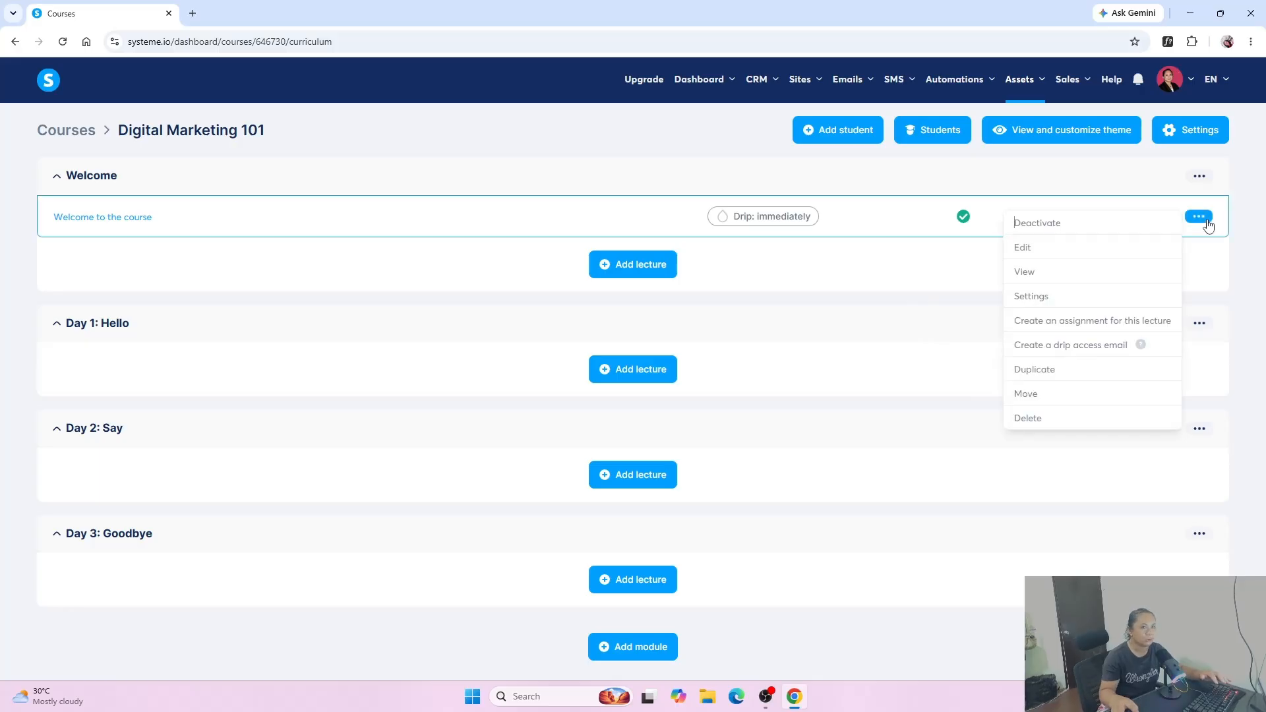
pyautogui.click(1031, 296)
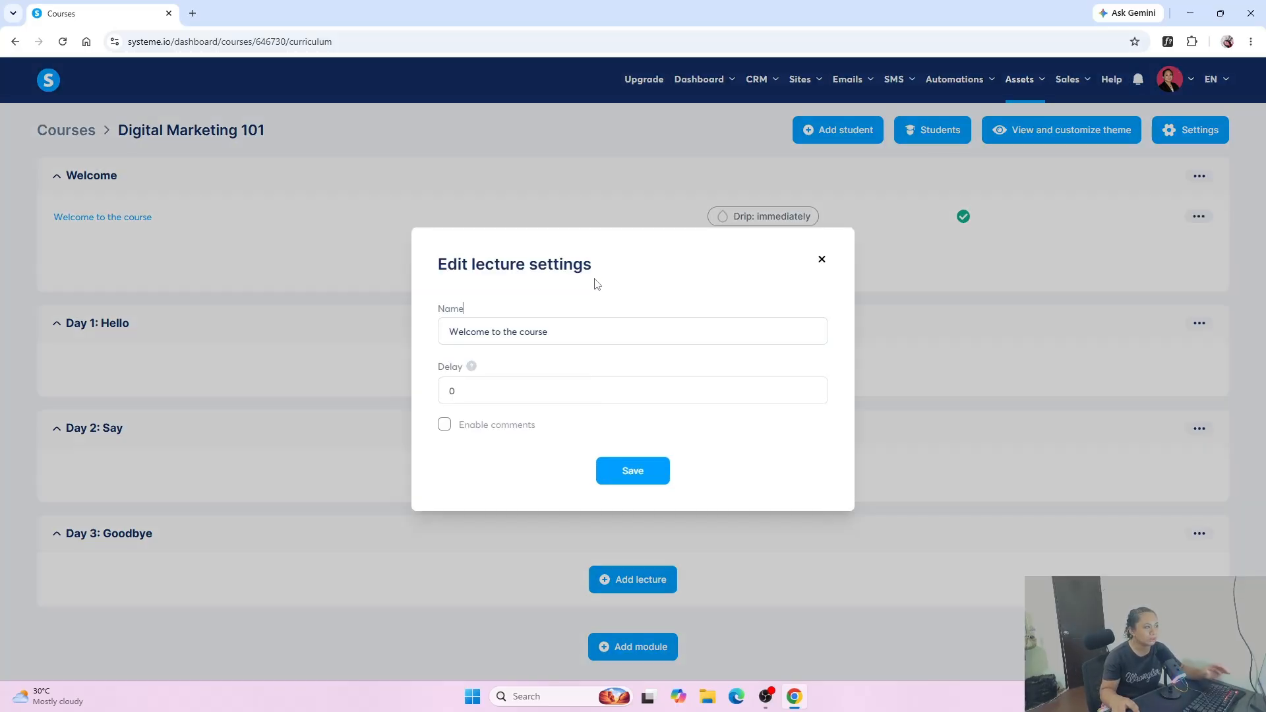
pyautogui.moveTo(586, 339); pyautogui.dragTo(446, 336)
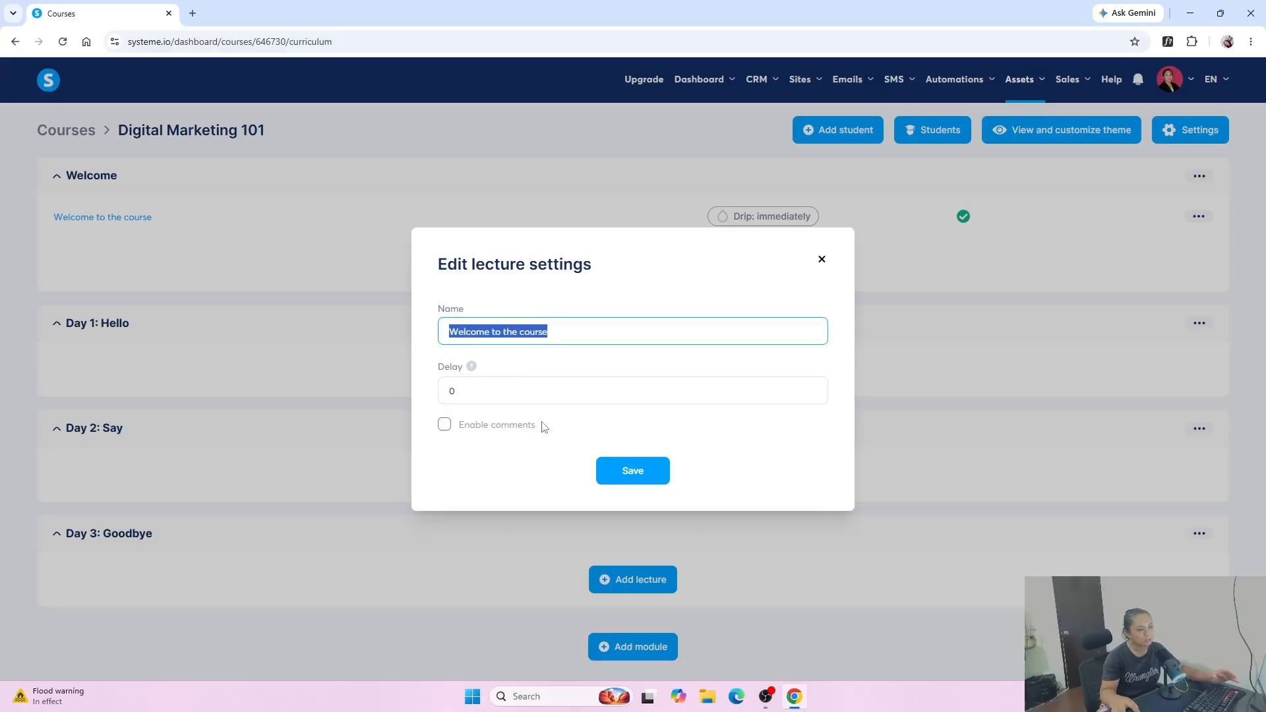
pyautogui.click(818, 264)
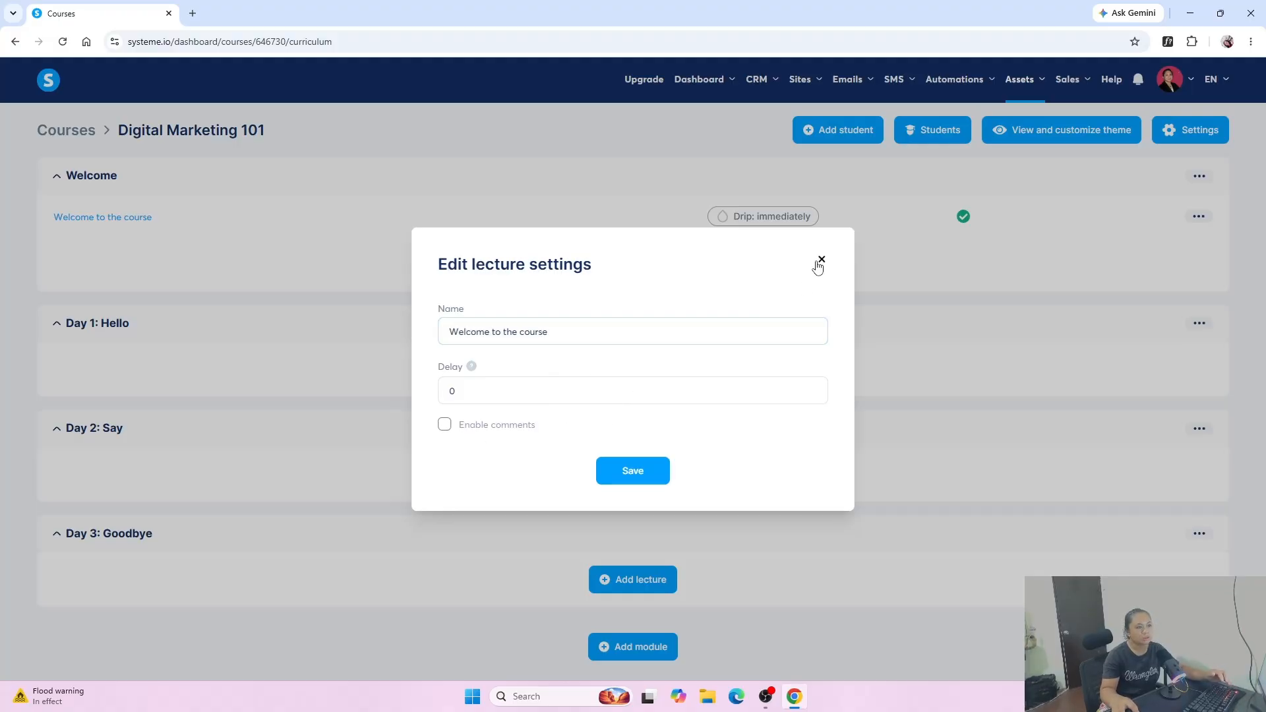
# Step: Create an assignment for the "Welcome to the course" lecture, make it mandatory to unlock the next lecture, and save it as activated
pyautogui.click(1203, 224)
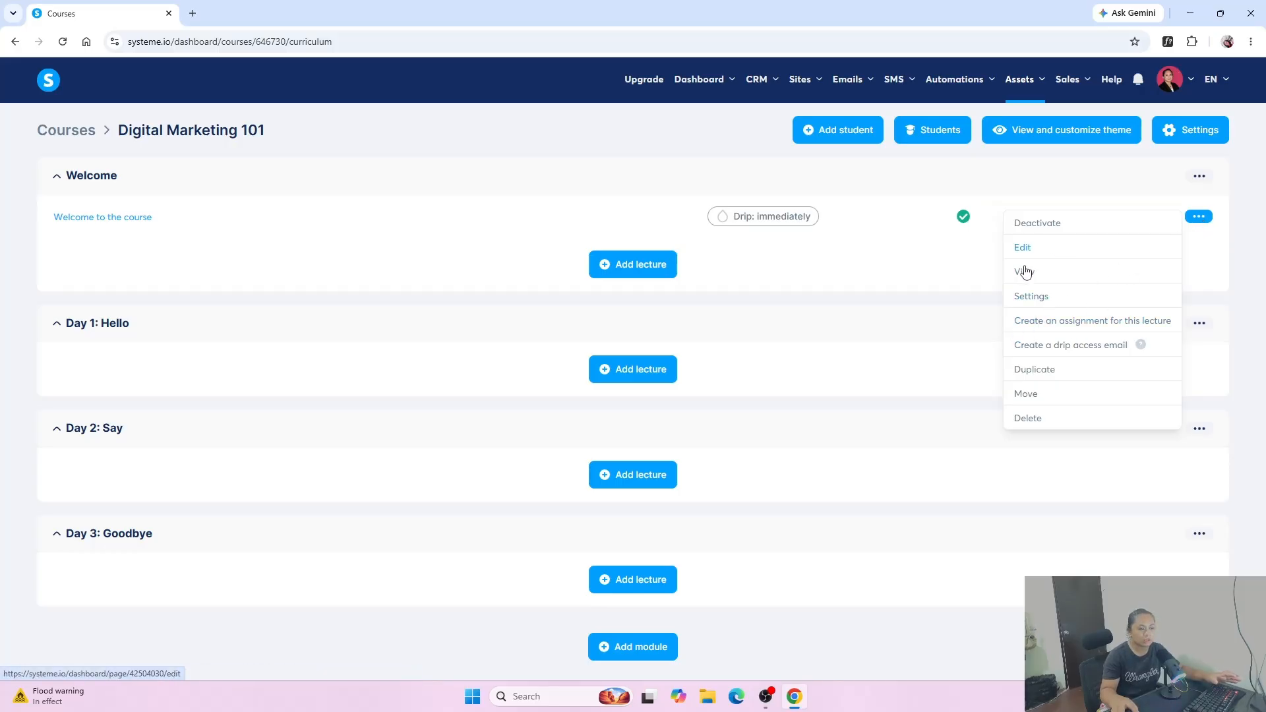
pyautogui.click(1058, 329)
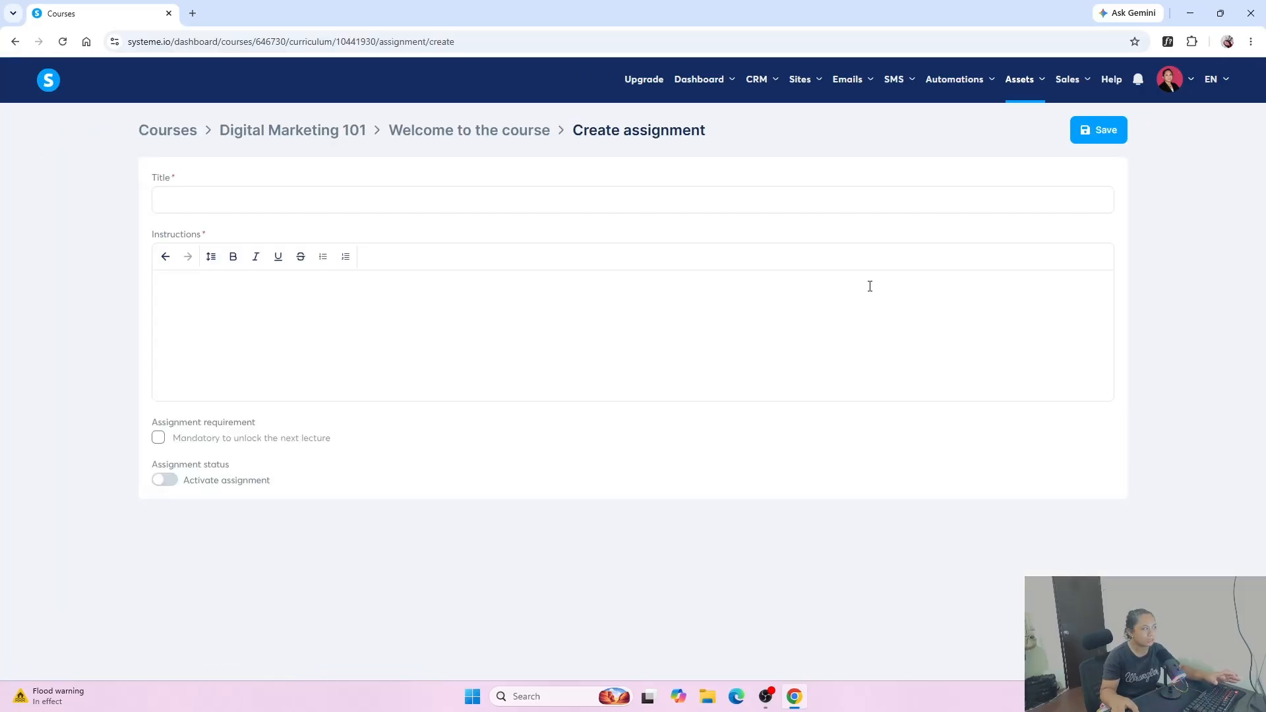
pyautogui.click(206, 196)
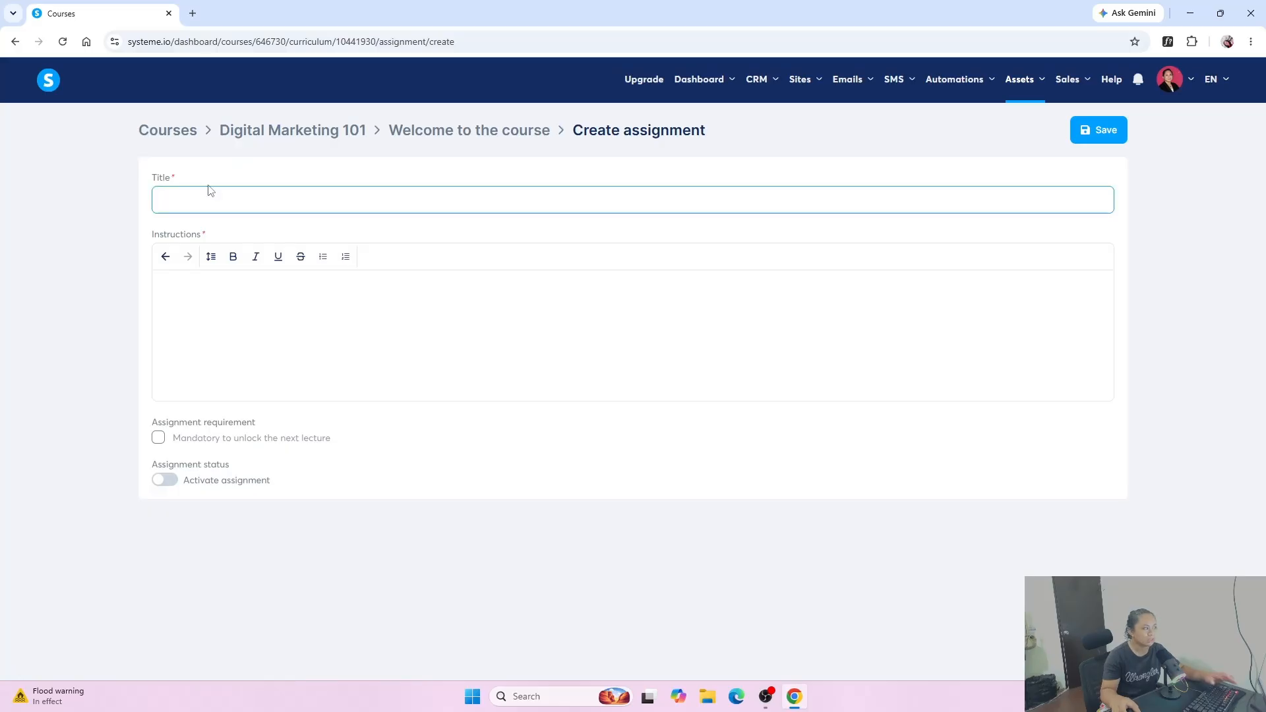
pyautogui.click(182, 294)
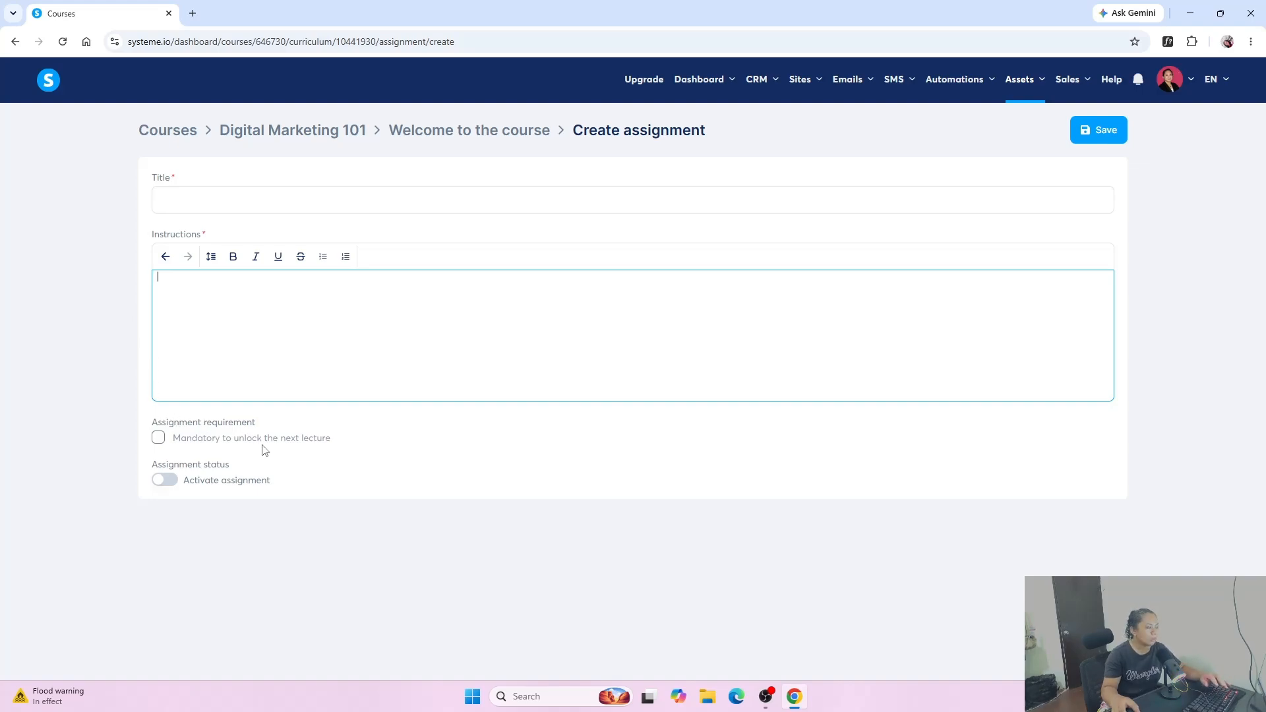
pyautogui.click(158, 439)
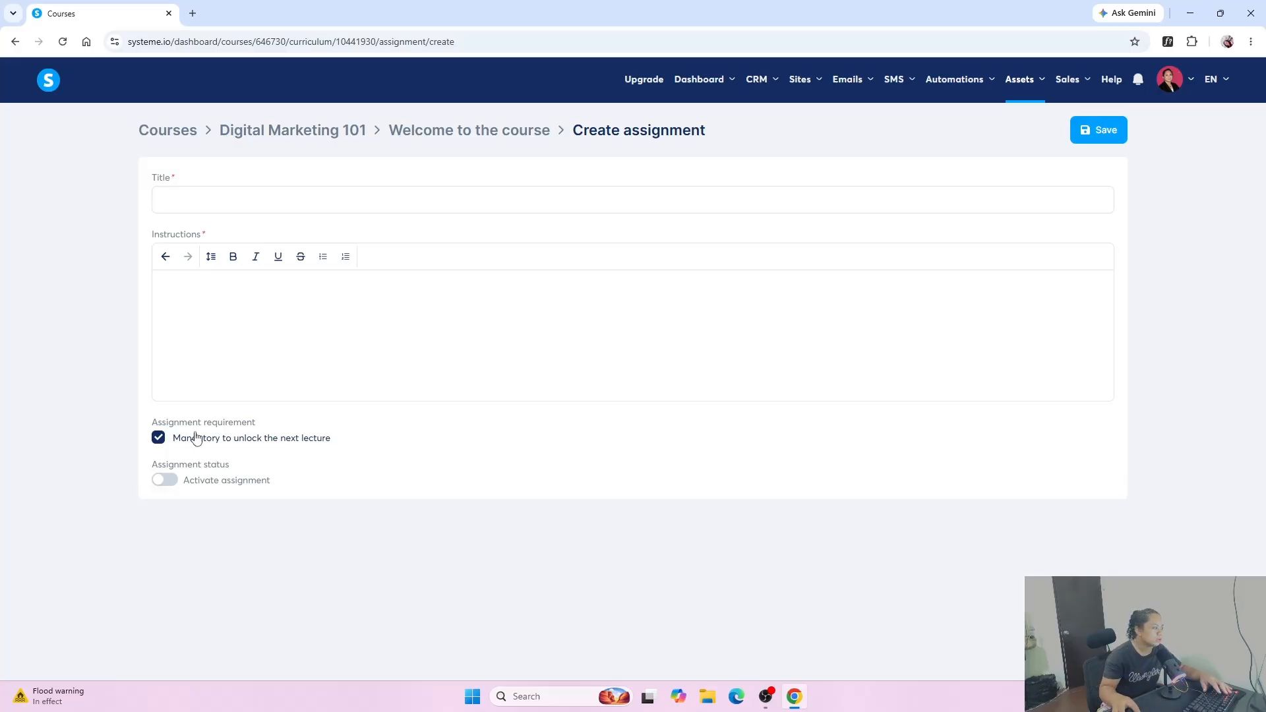
pyautogui.click(165, 480)
pyautogui.click(1100, 132)
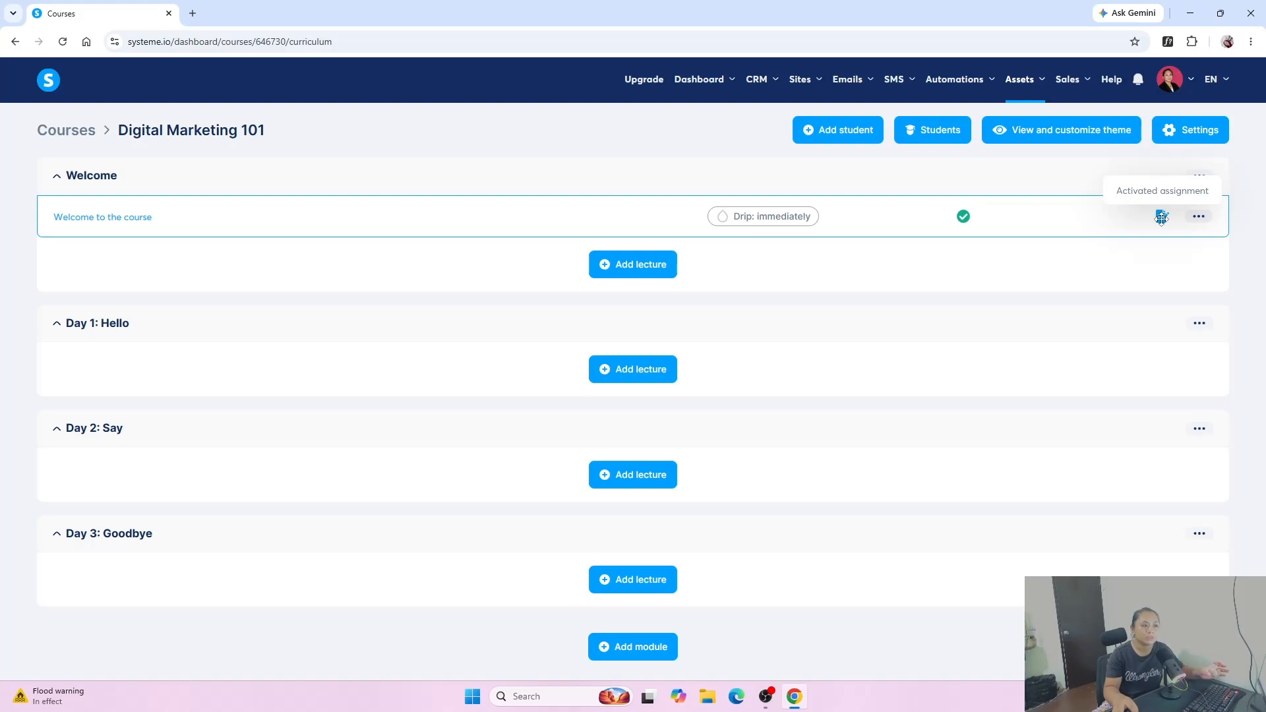
# Step: Open the "Welcome to the course" lecture in the page editor and look over its video and text content
pyautogui.click(96, 223)
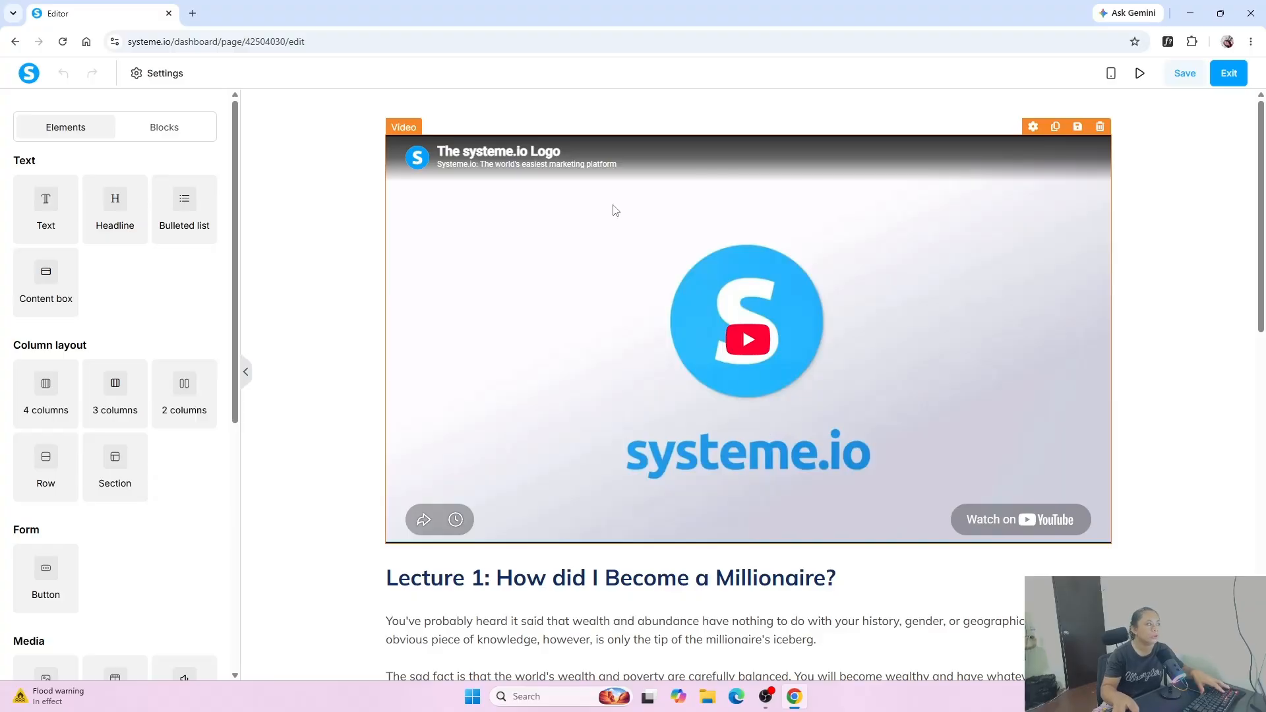
pyautogui.scroll(-2, 435, 268)
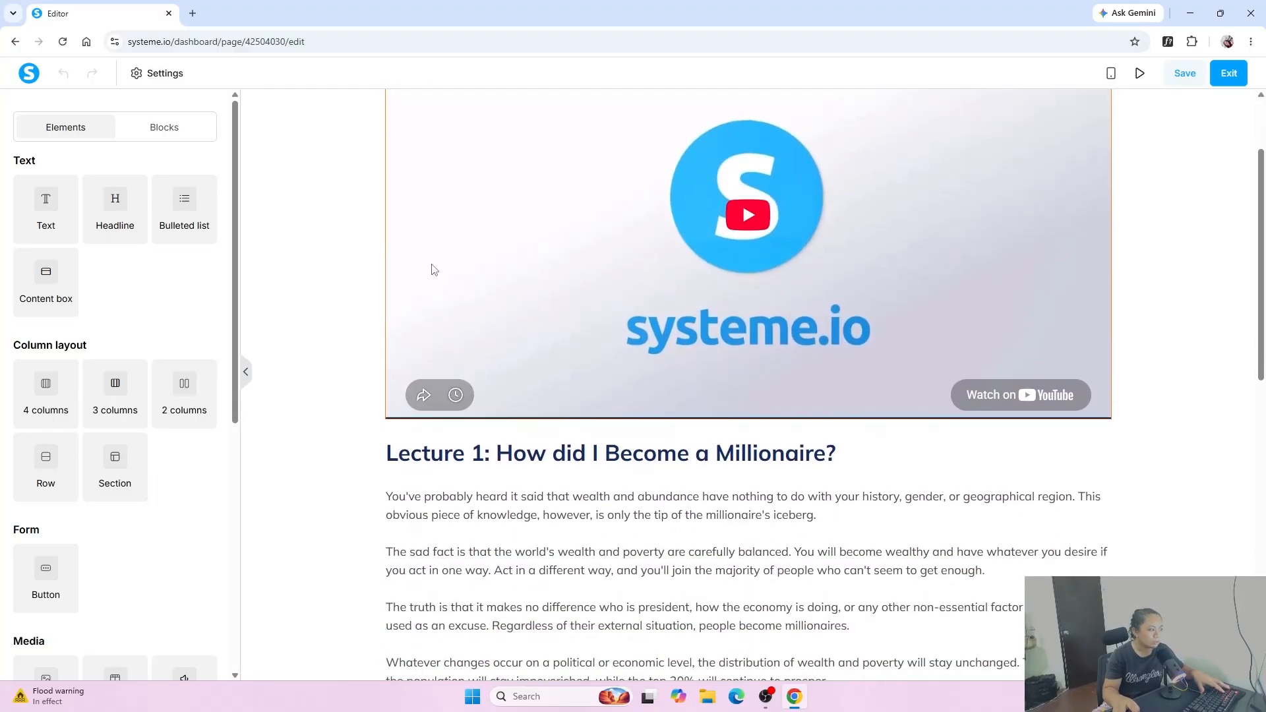
pyautogui.scroll(2, 434, 270)
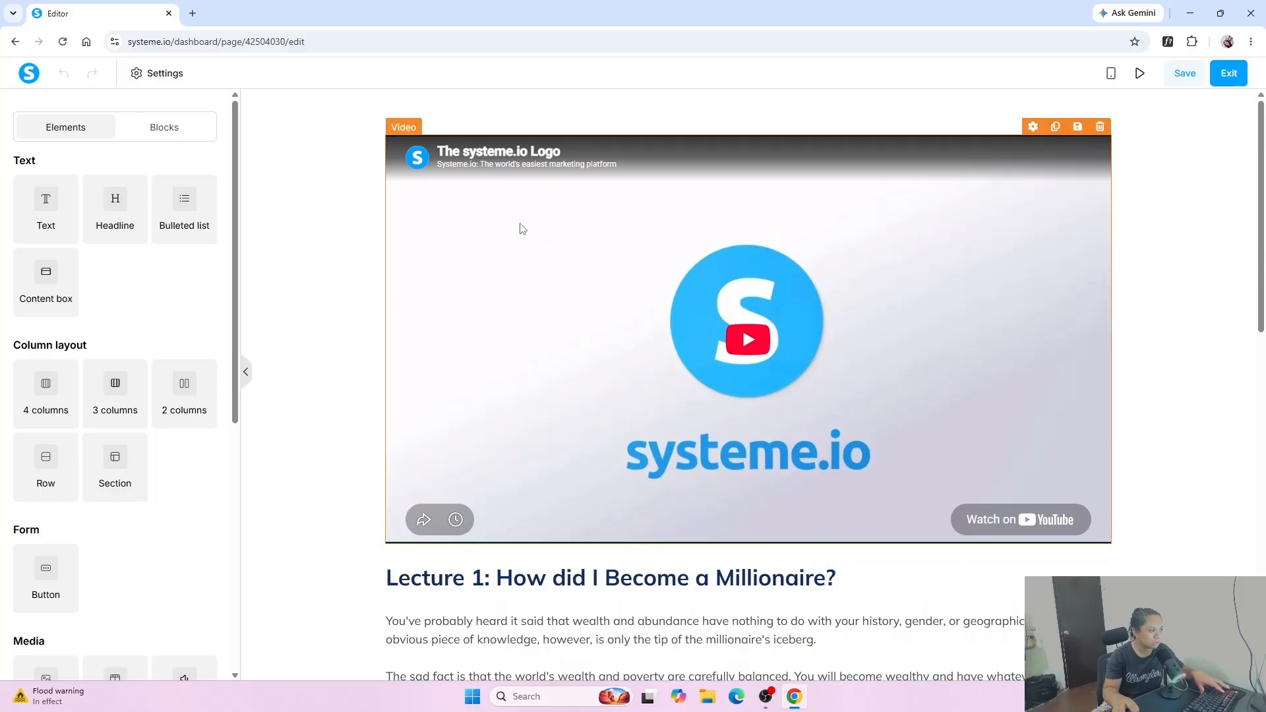
pyautogui.scroll(-1, 539, 354)
pyautogui.scroll(1, 539, 354)
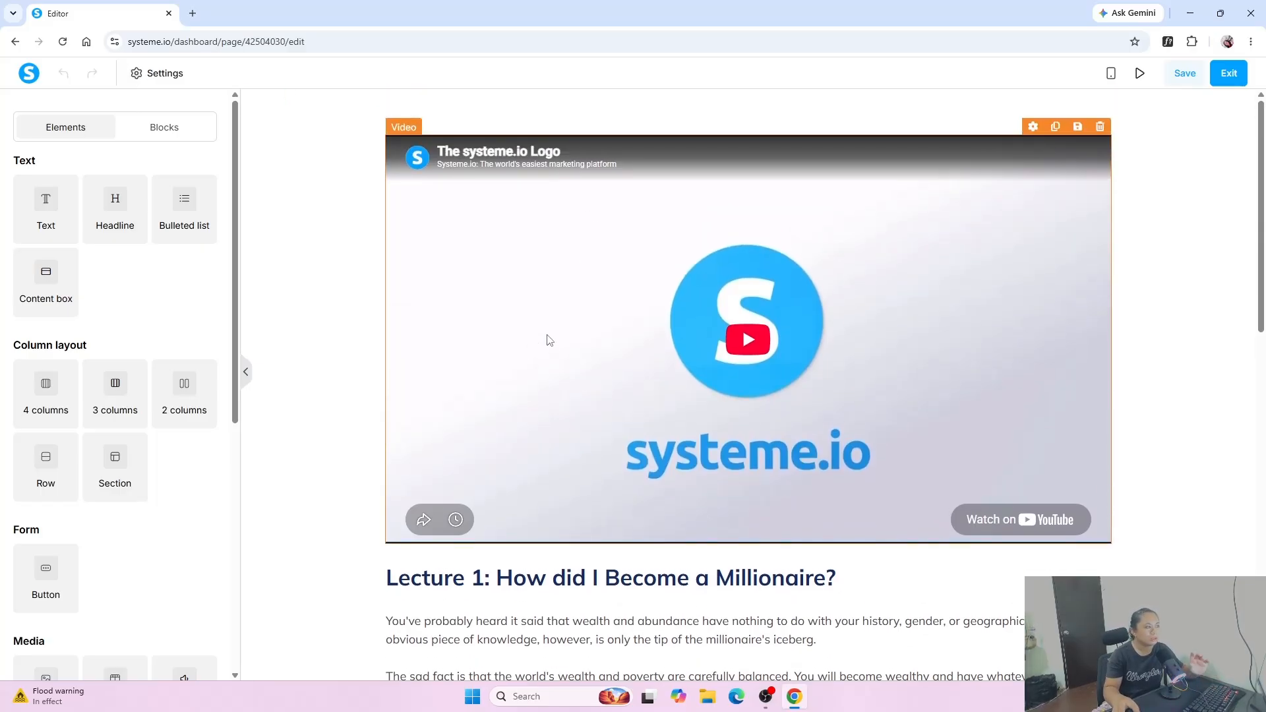
# Step: Choose Direct link as the video type of the lecture page's video element and select its URL
pyautogui.click(549, 338)
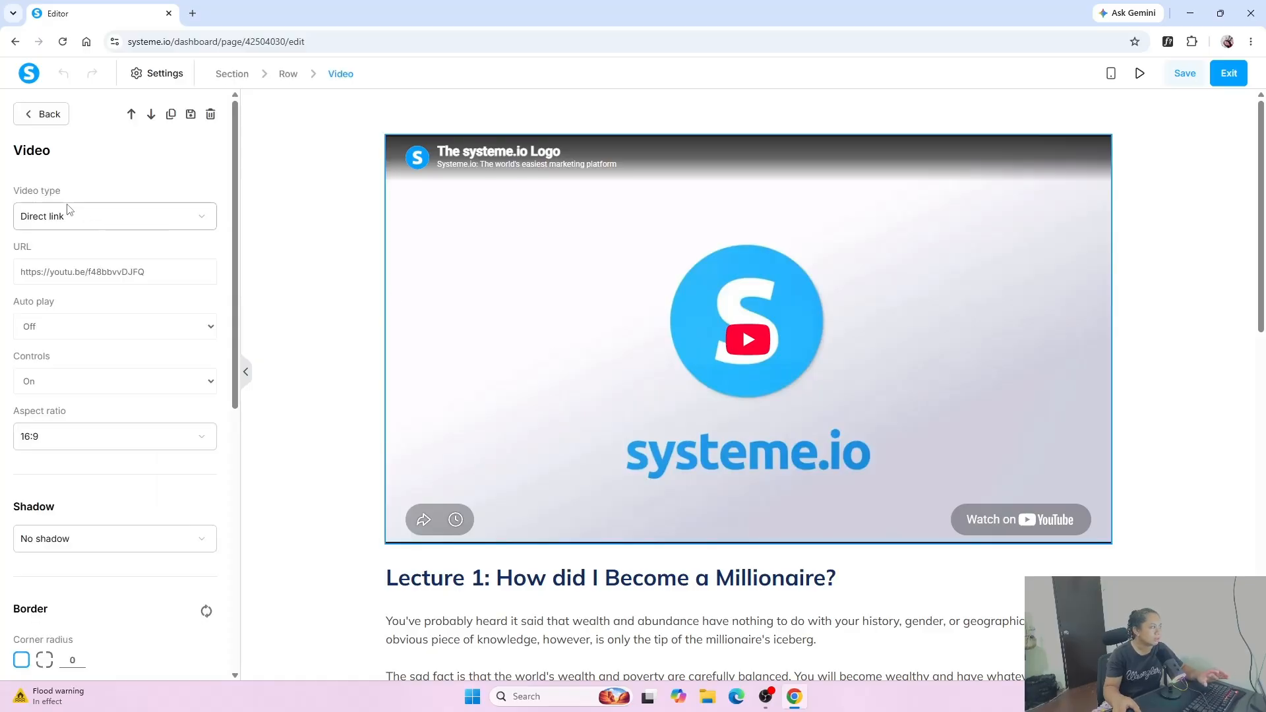
pyautogui.tripleClick(35, 189)
pyautogui.click(79, 206)
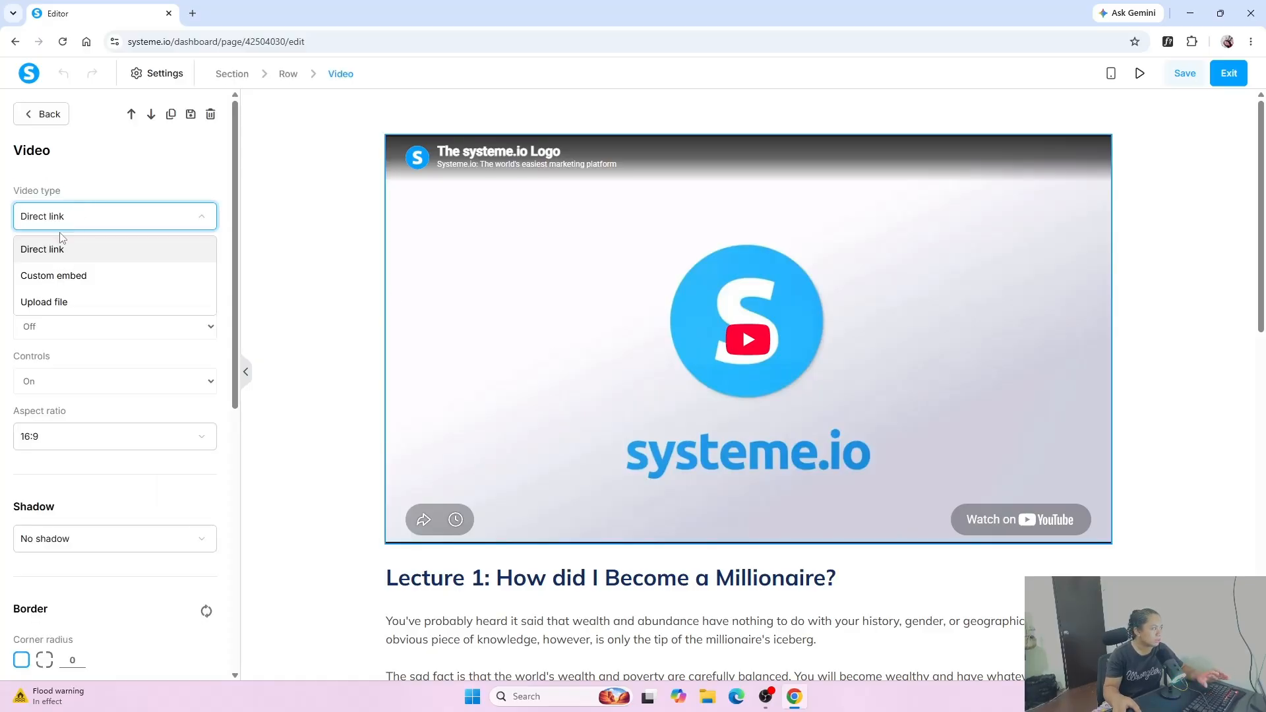
pyautogui.click(48, 248)
pyautogui.tripleClick(144, 274)
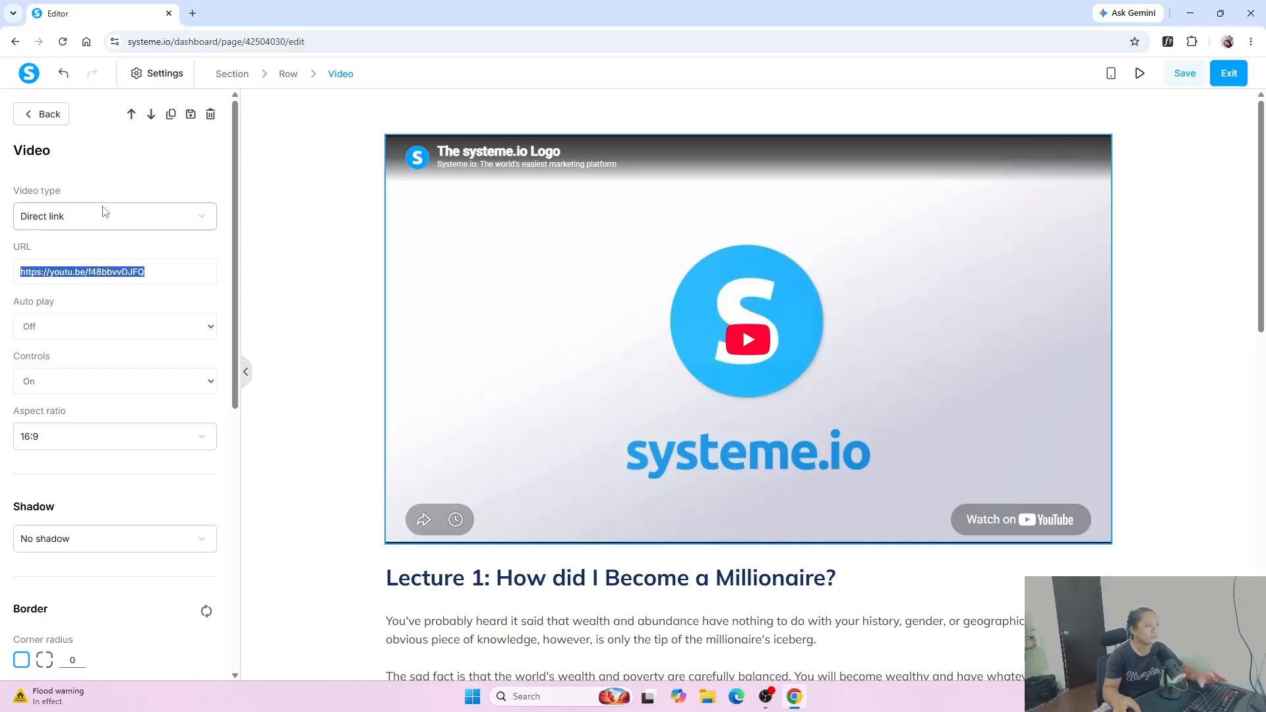
pyautogui.click(141, 218)
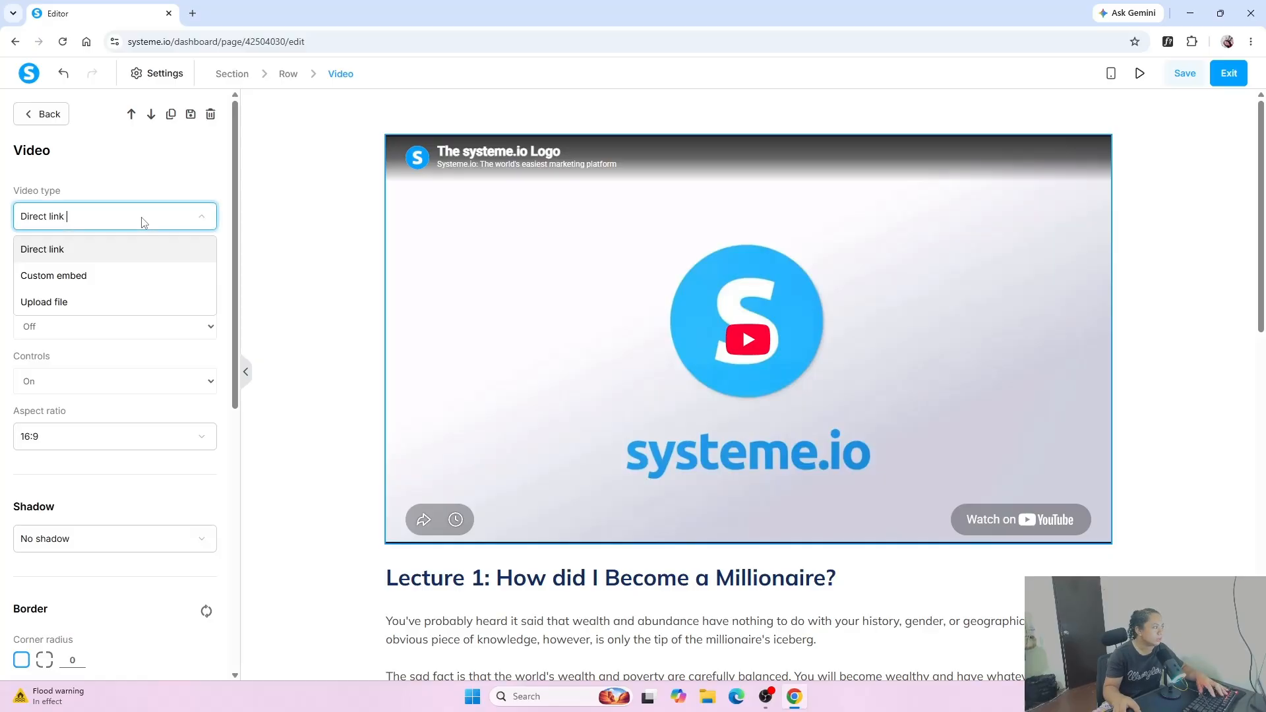
pyautogui.click(54, 304)
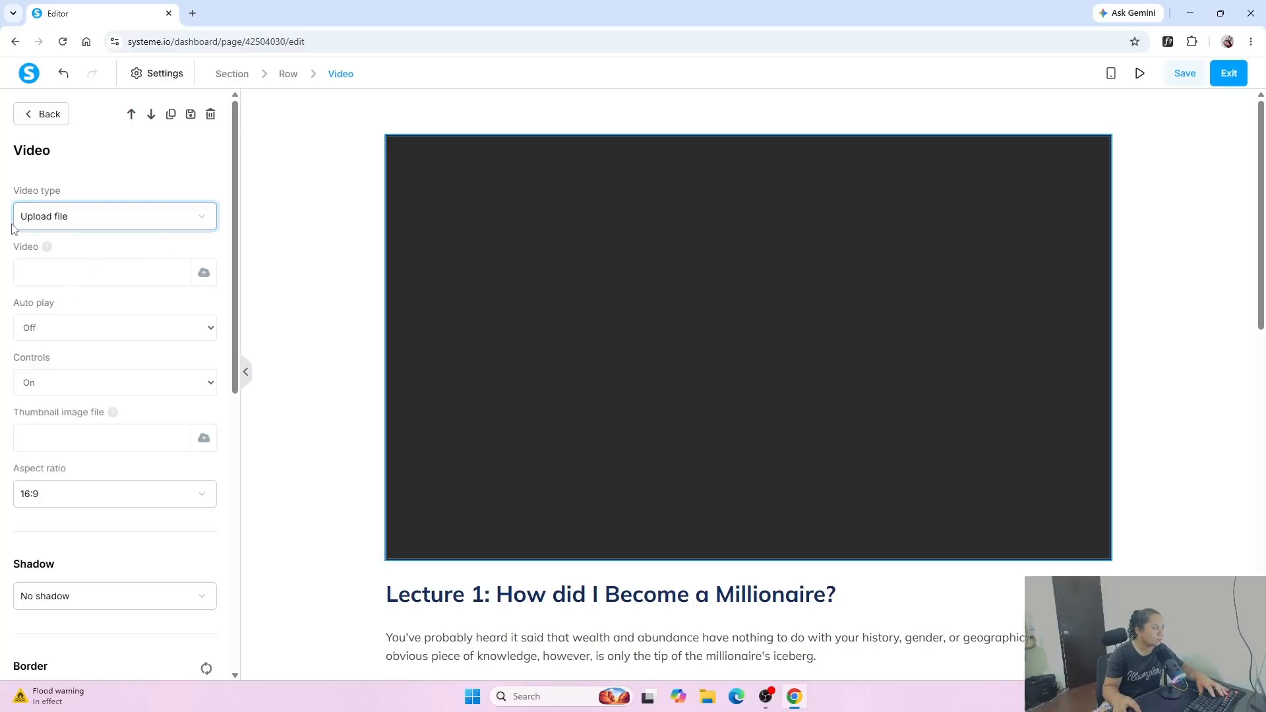
pyautogui.click(204, 274)
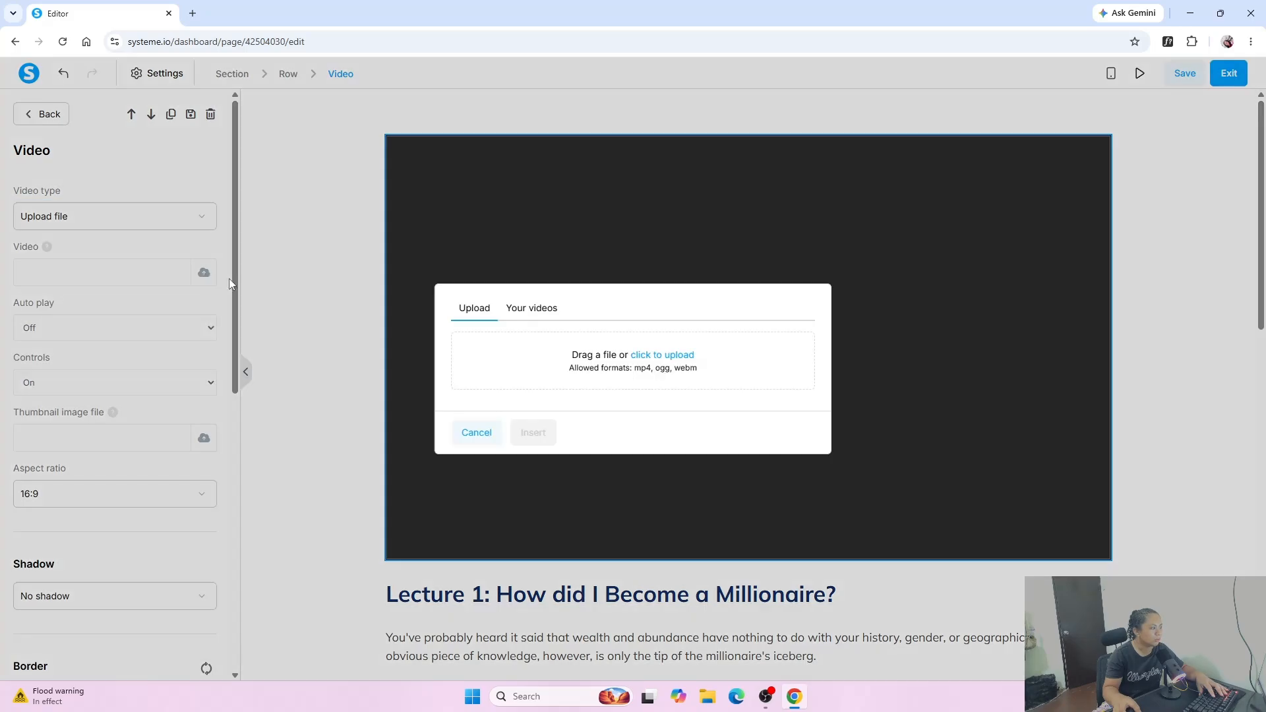
pyautogui.click(653, 356)
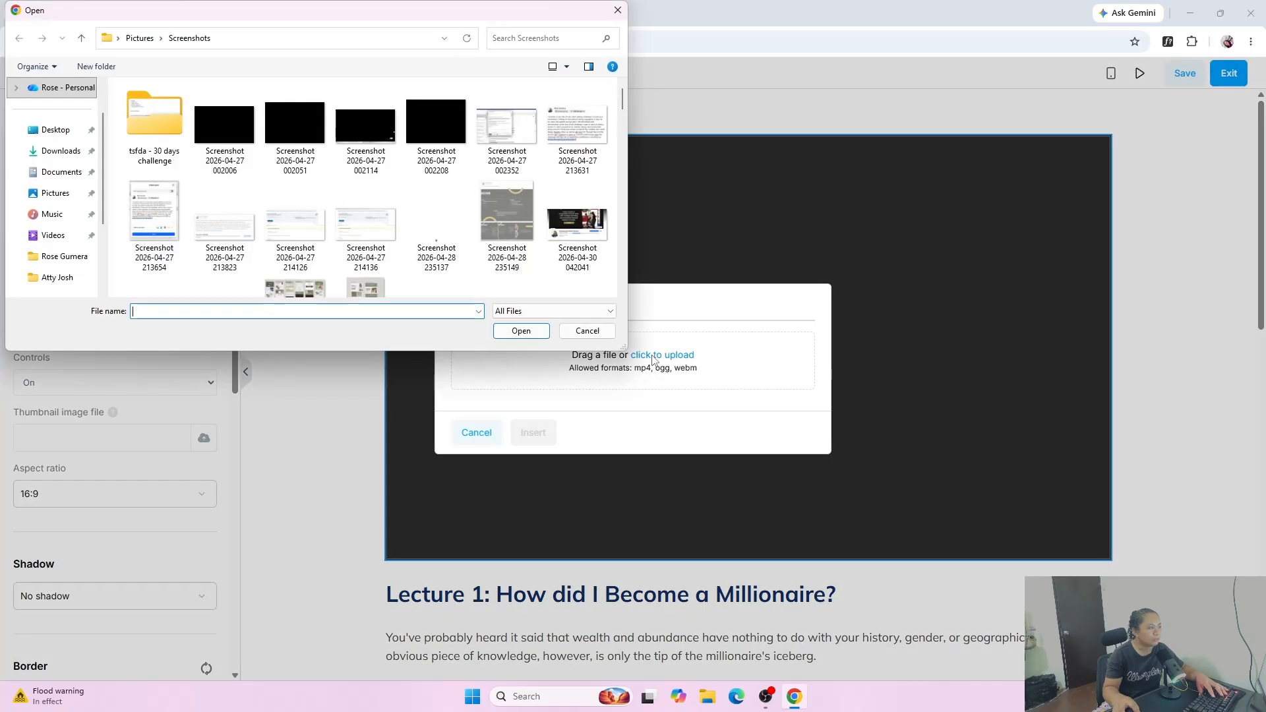
pyautogui.click(48, 231)
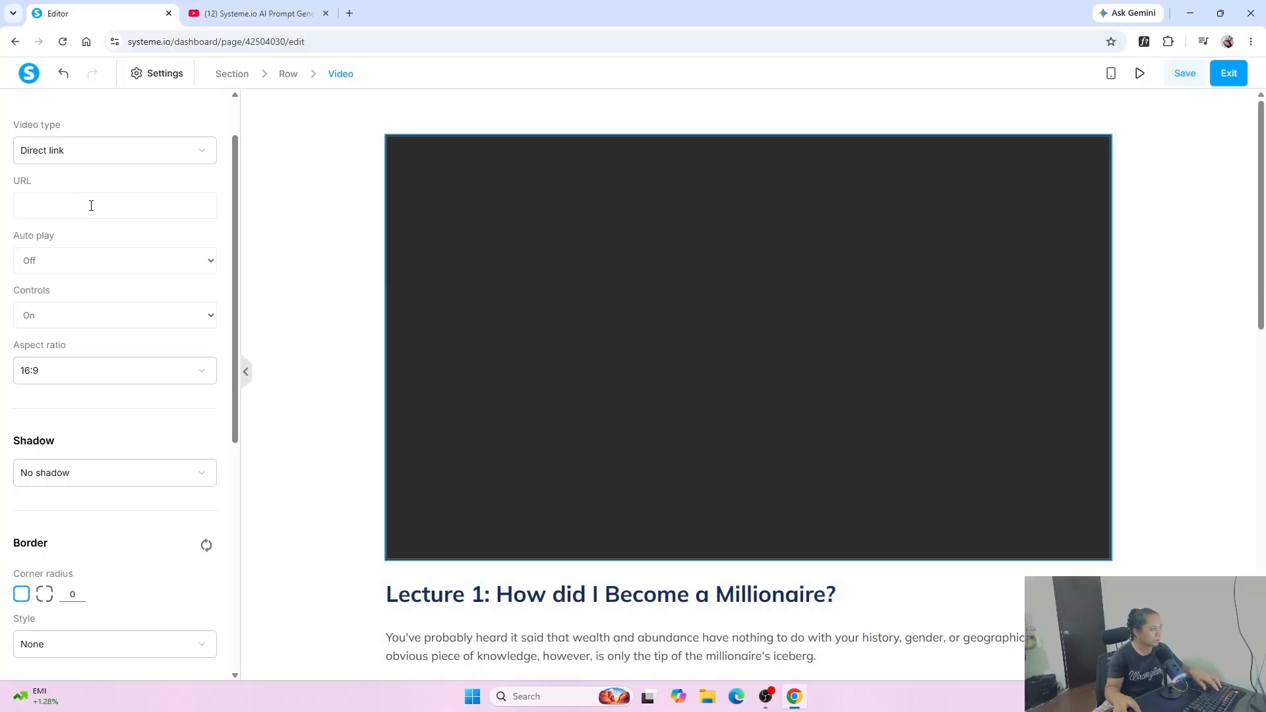
pyautogui.write('https://youtu.be/xdRQ-2rBR9Q?si=WGjXGZphYguQfYxA')
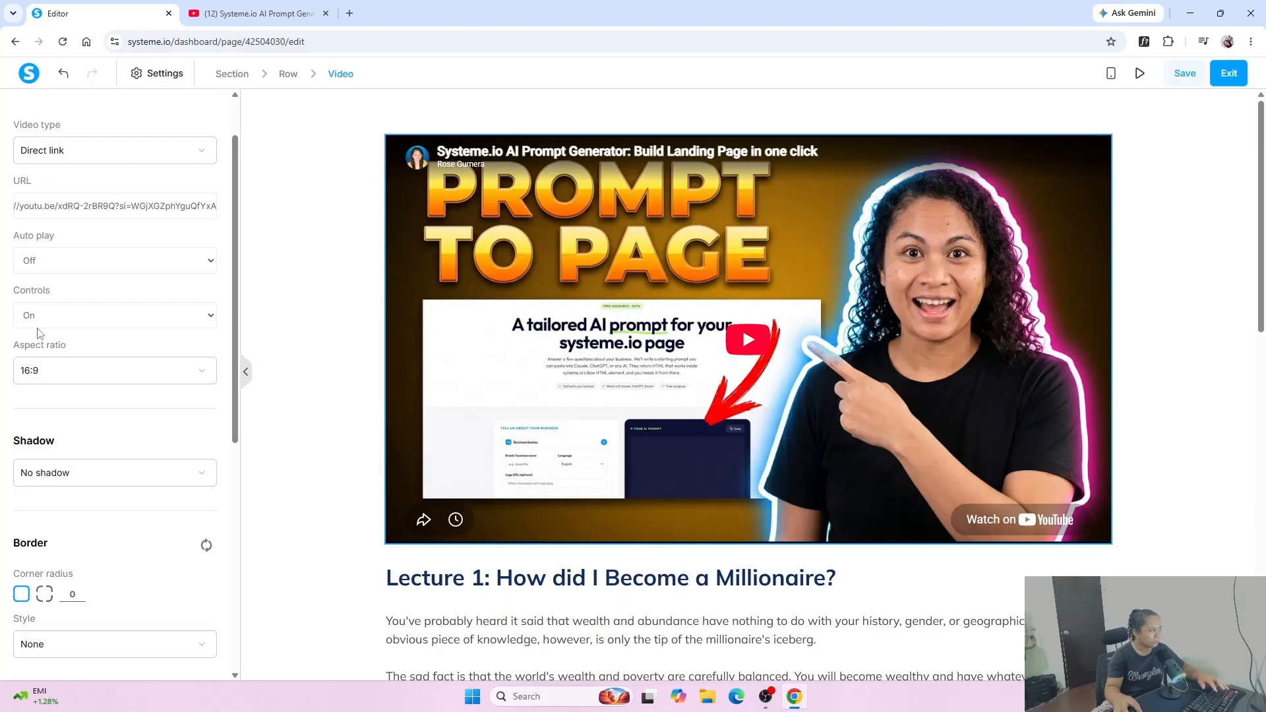
pyautogui.scroll(-4, 186, 396)
pyautogui.scroll(-2, 190, 393)
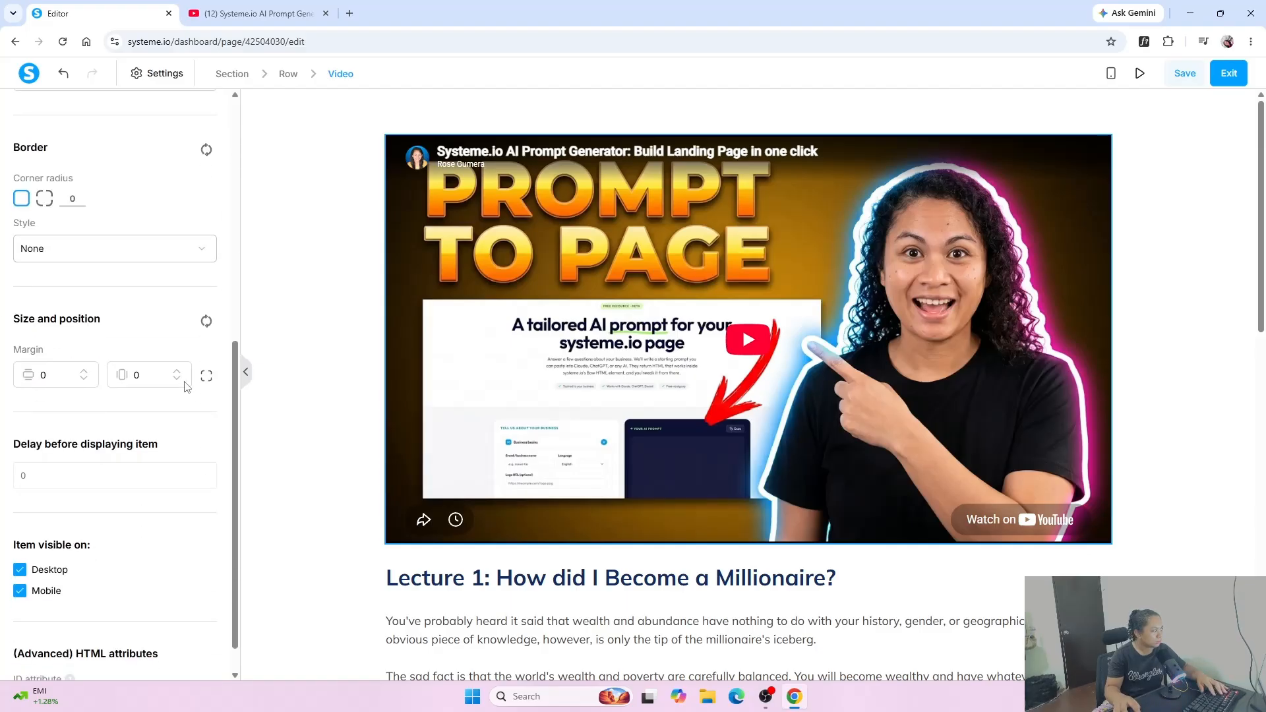
pyautogui.doubleClick(69, 198)
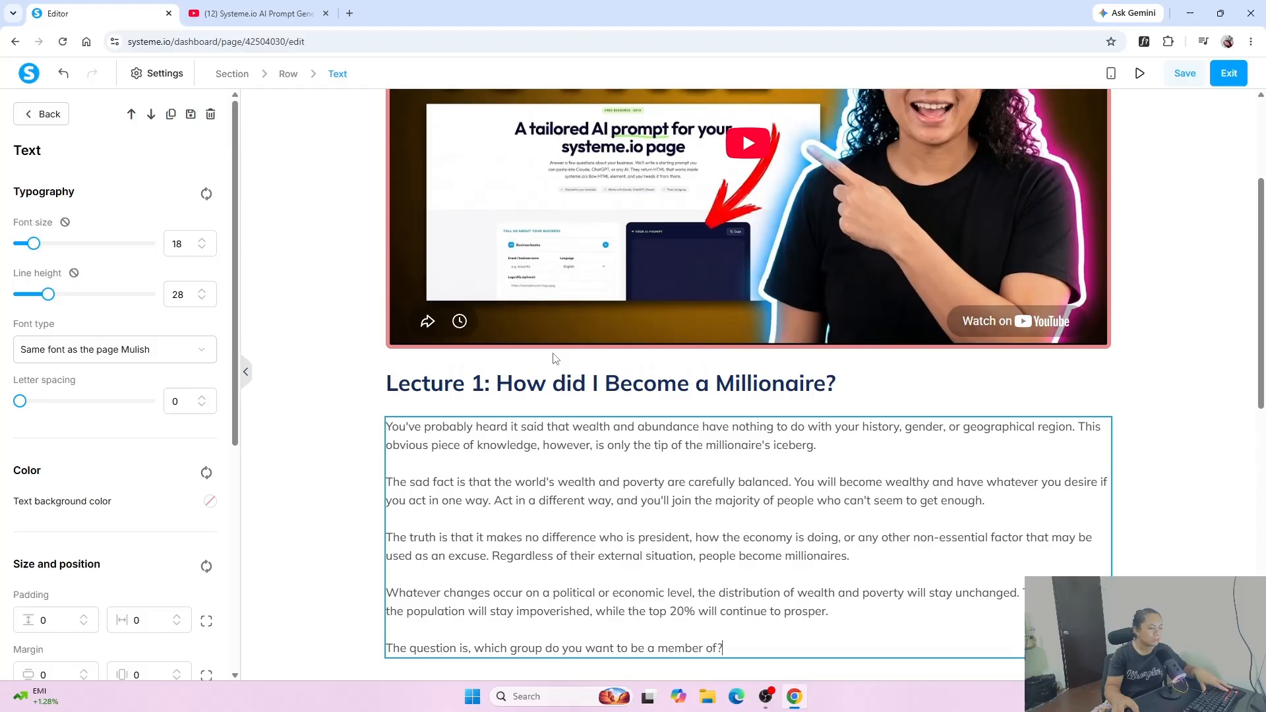
# Step: Look over the lecture page's heading, body text and Notes to Remember section below the video
pyautogui.click(542, 375)
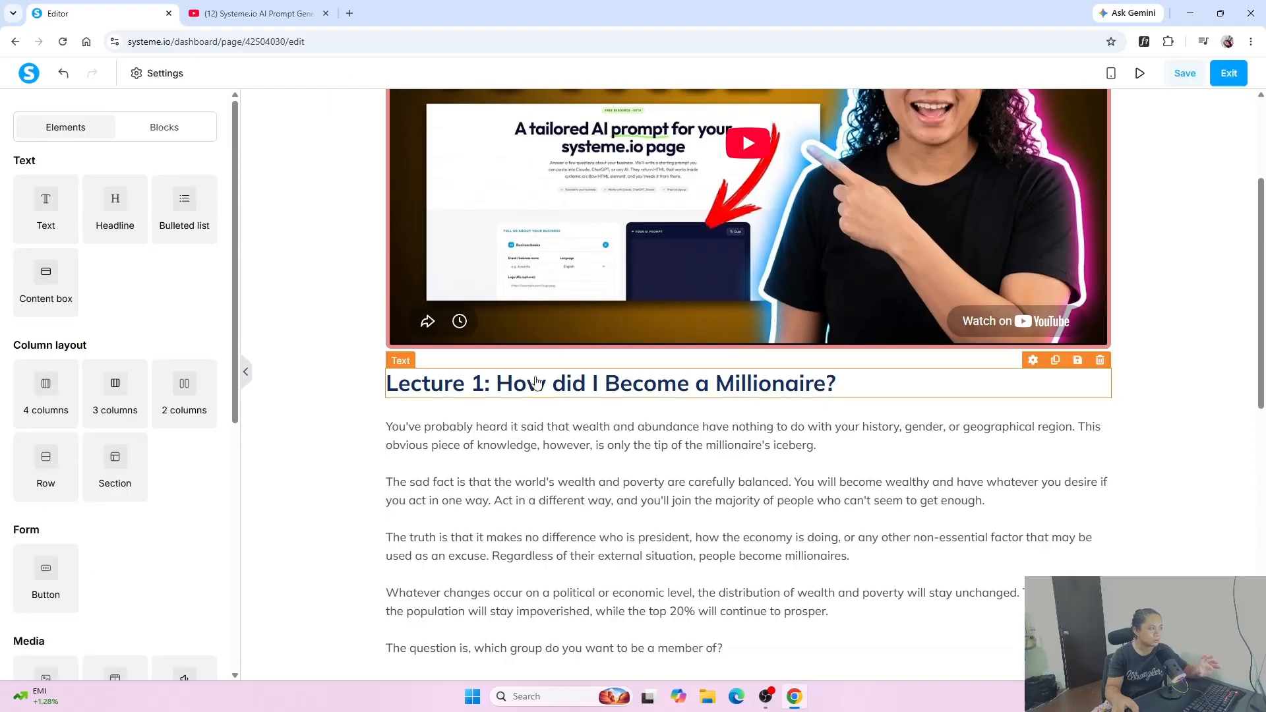
pyautogui.click(805, 385)
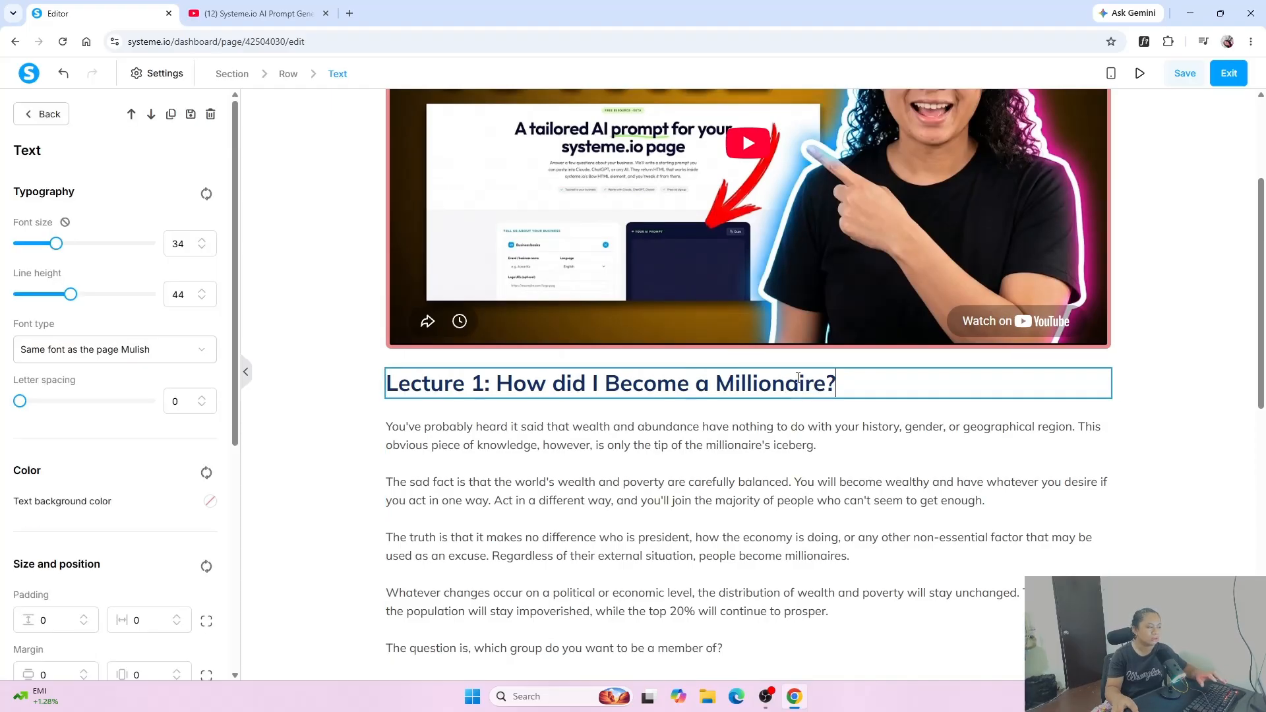
pyautogui.scroll(3, 798, 375)
pyautogui.click(565, 649)
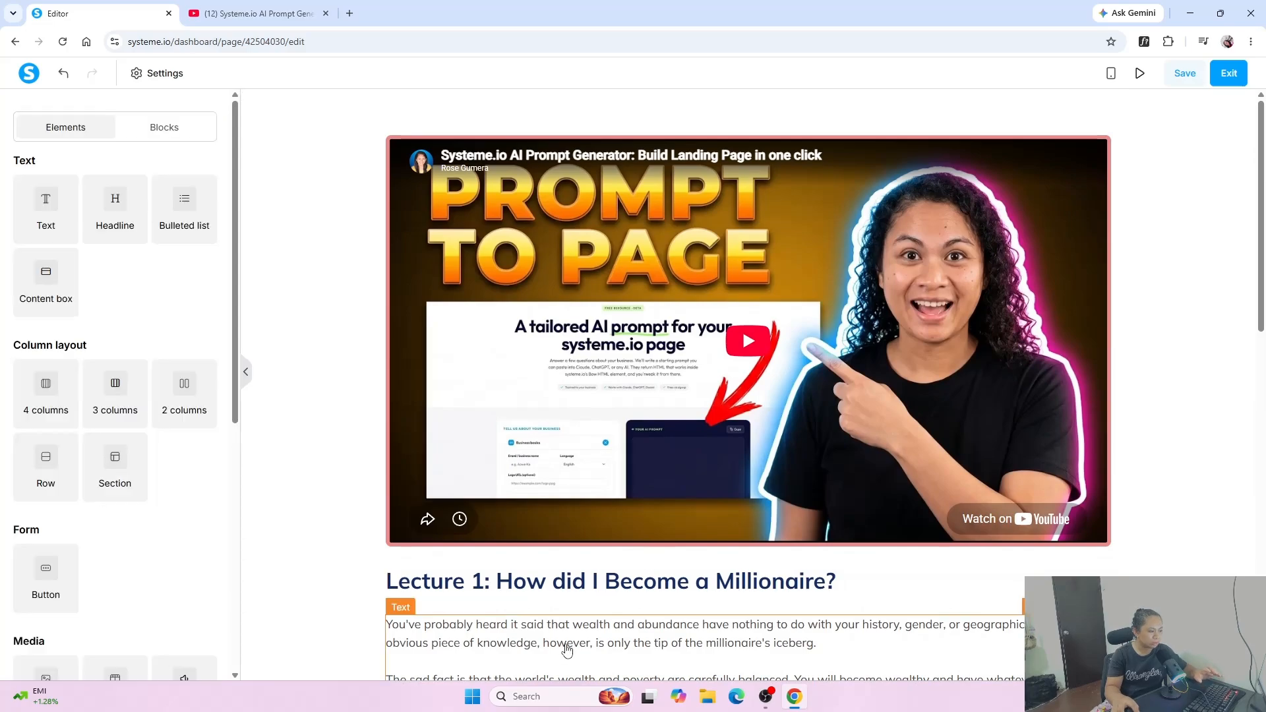
pyautogui.scroll(-2, 633, 614)
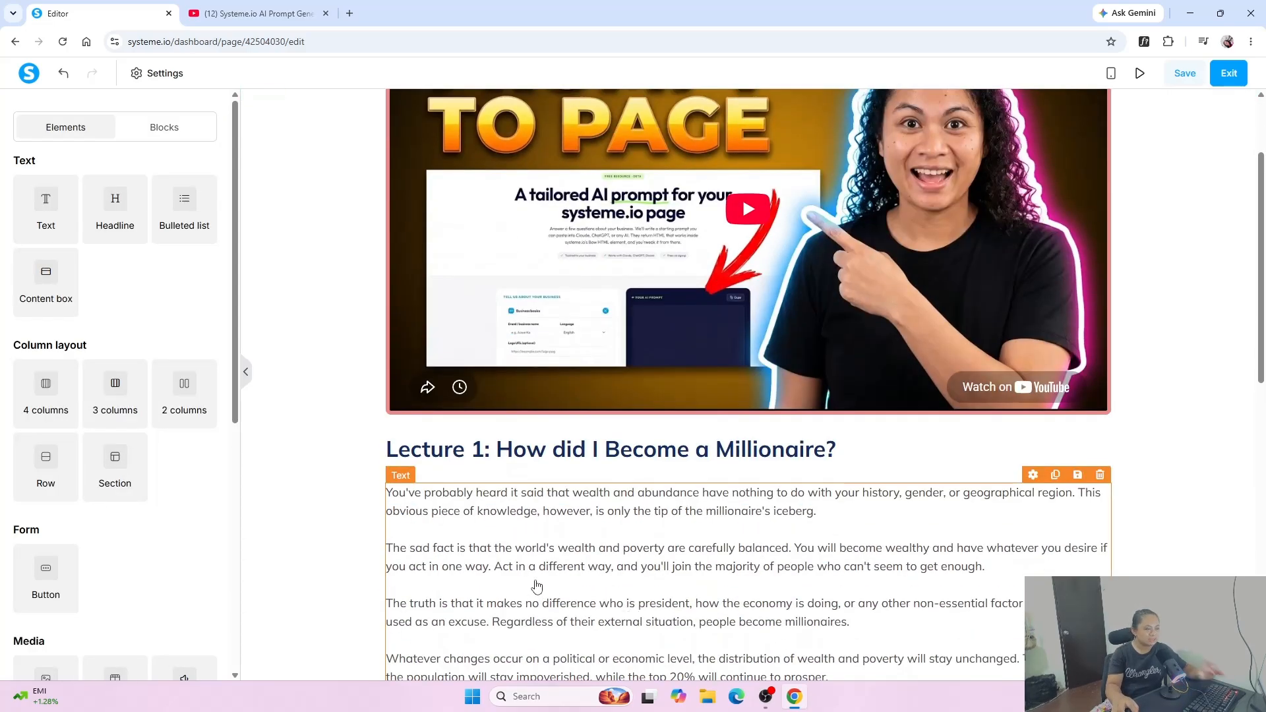
pyautogui.scroll(-1, 539, 584)
pyautogui.scroll(-10, 540, 584)
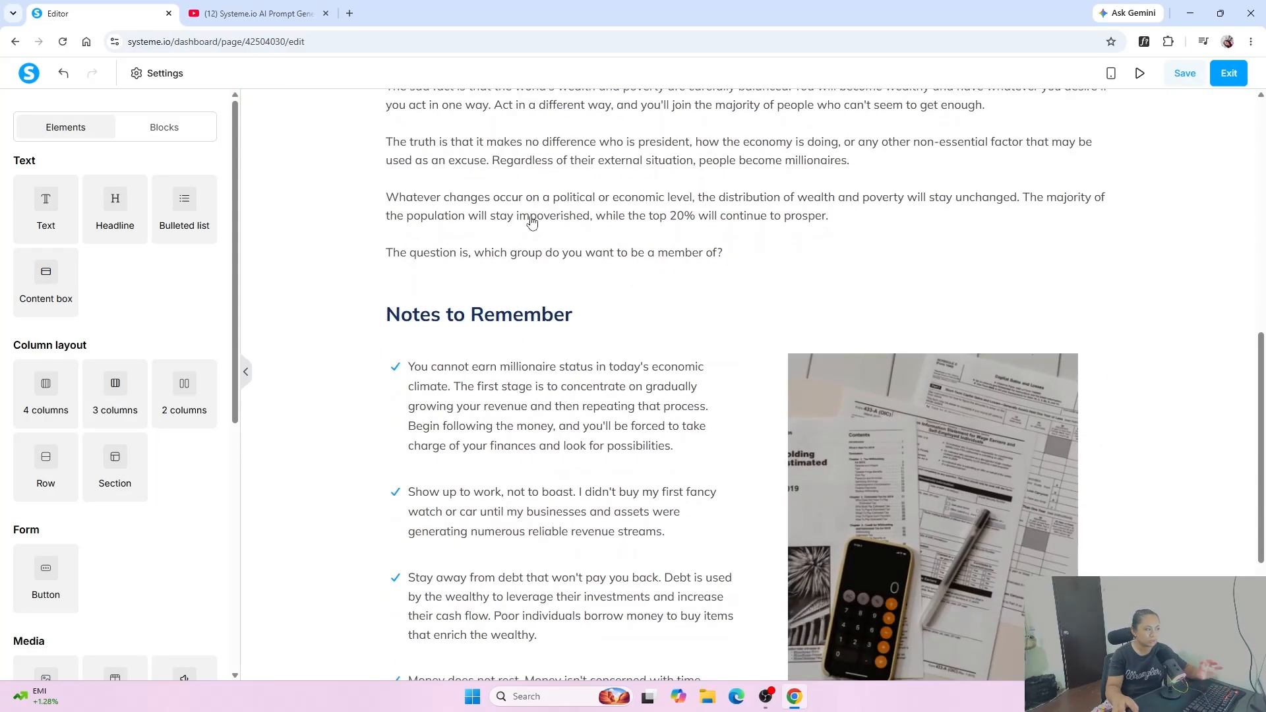
pyautogui.scroll(6, 623, 333)
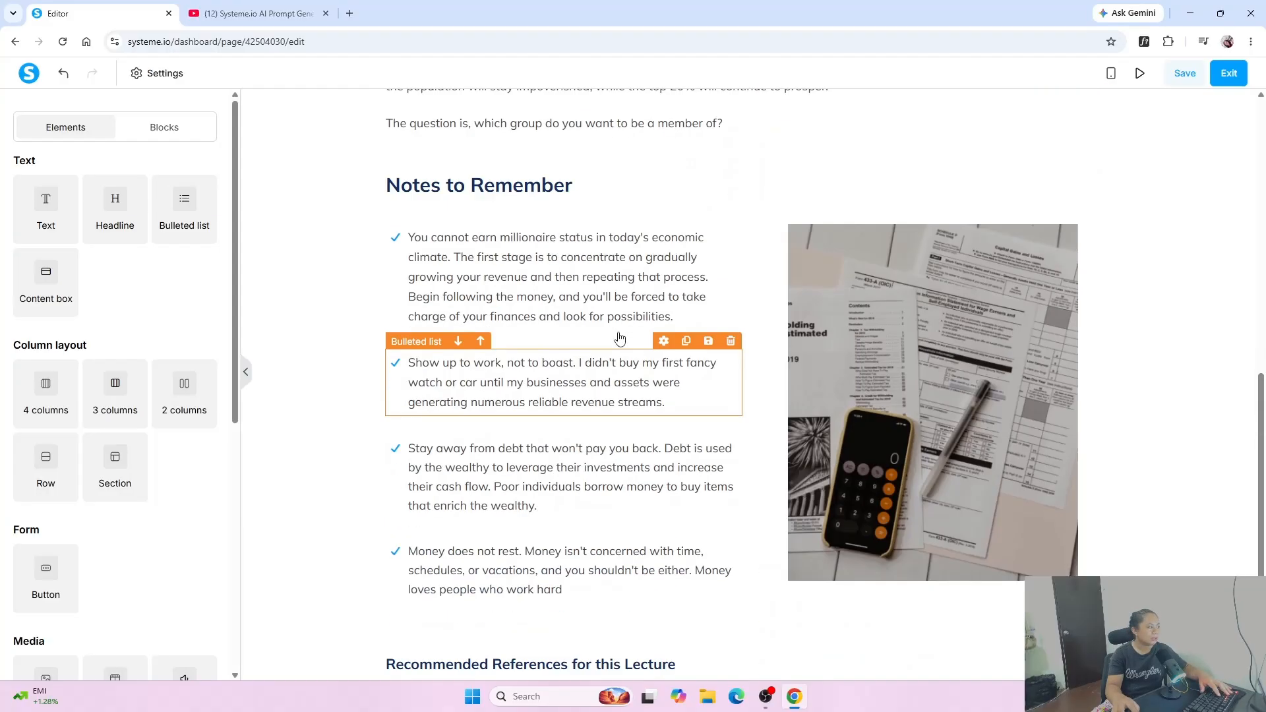
pyautogui.scroll(4, 623, 333)
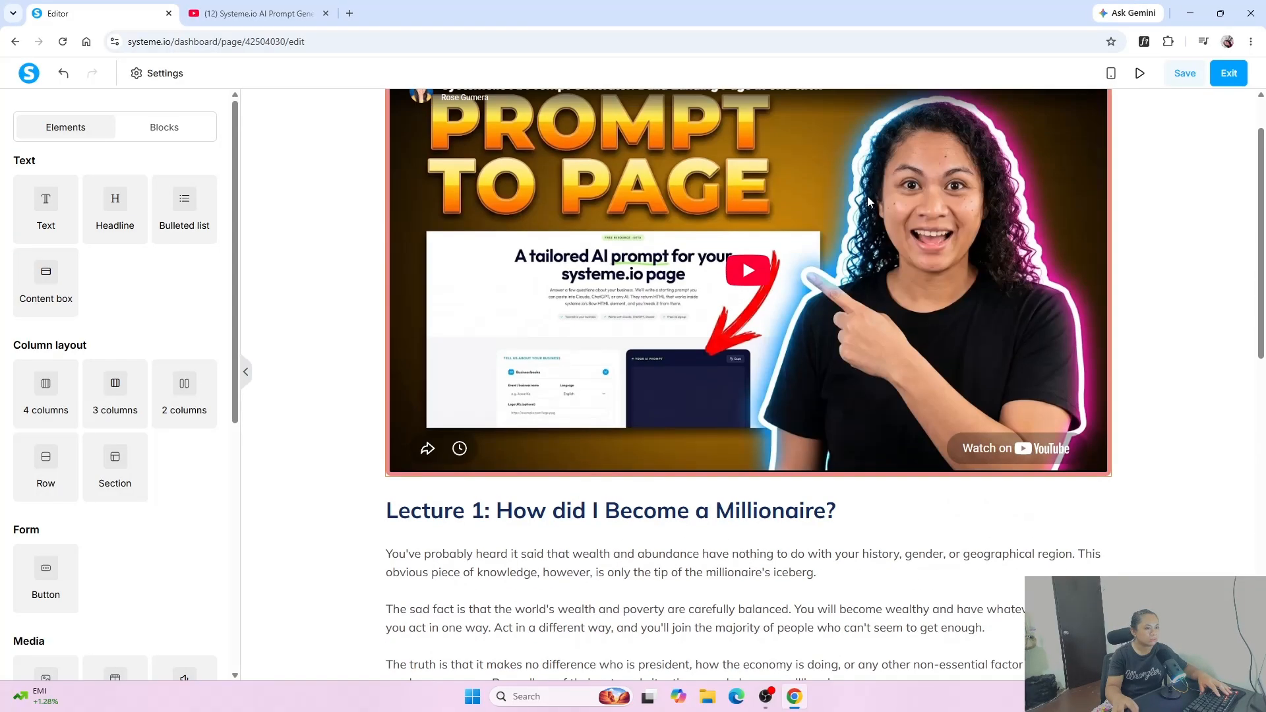
# Step: Save the lecture page and exit the editor to the course curriculum
pyautogui.click(1190, 81)
pyautogui.click(1228, 73)
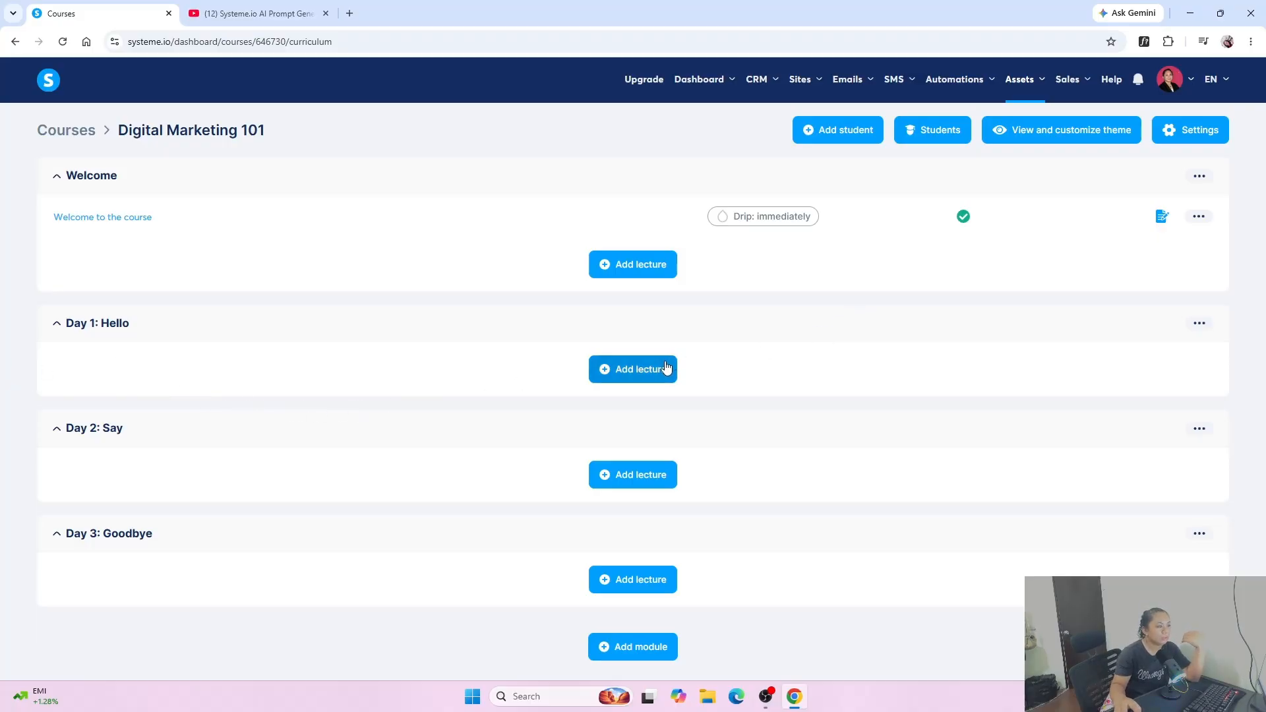
# Step: Open the lecture creation form in the Welcome module and check its name, delay and template options
pyautogui.click(622, 267)
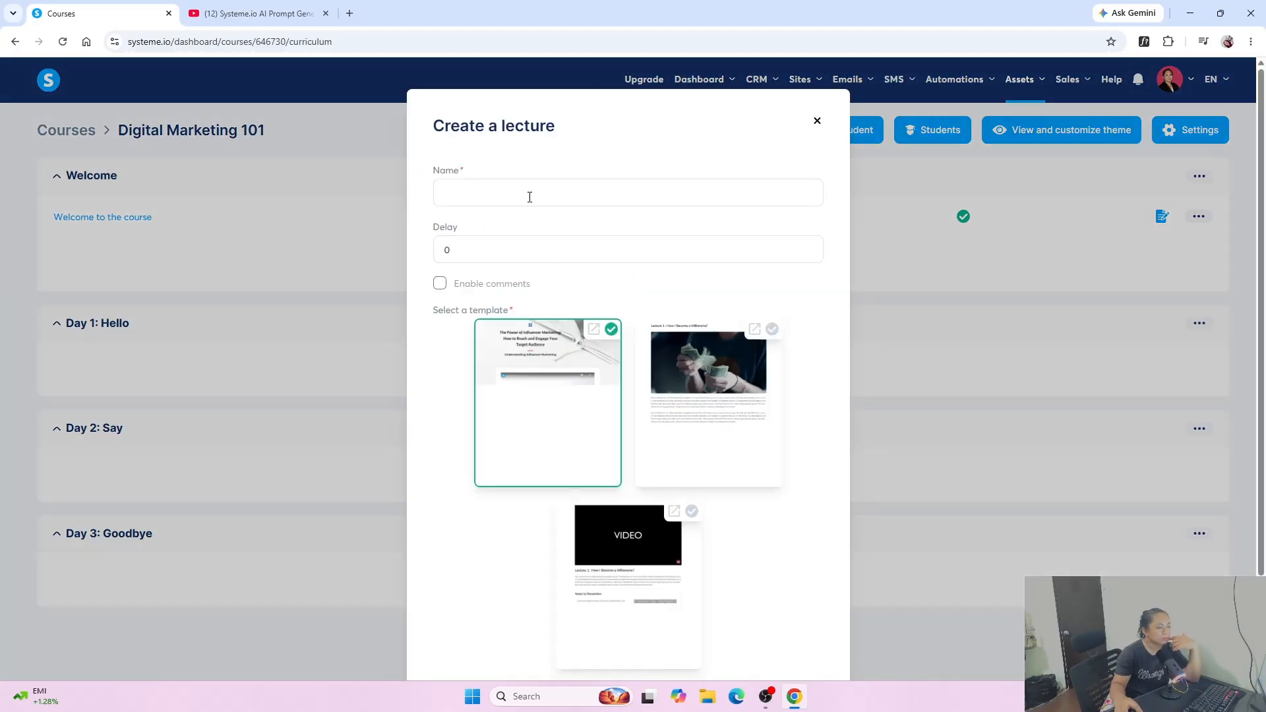
pyautogui.click(529, 197)
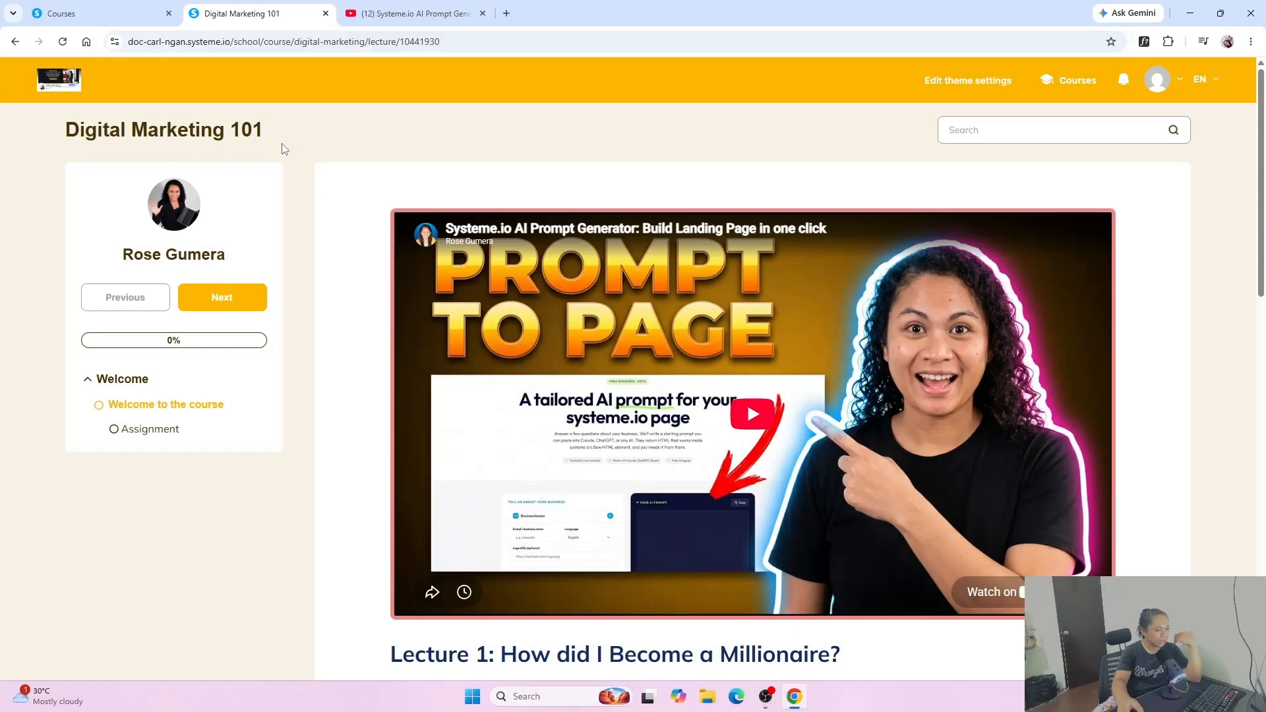
# Step: Review the "Welcome to the course" lecture as a student sees it, including its video, text and assignment entry
pyautogui.scroll(-2, 216, 438)
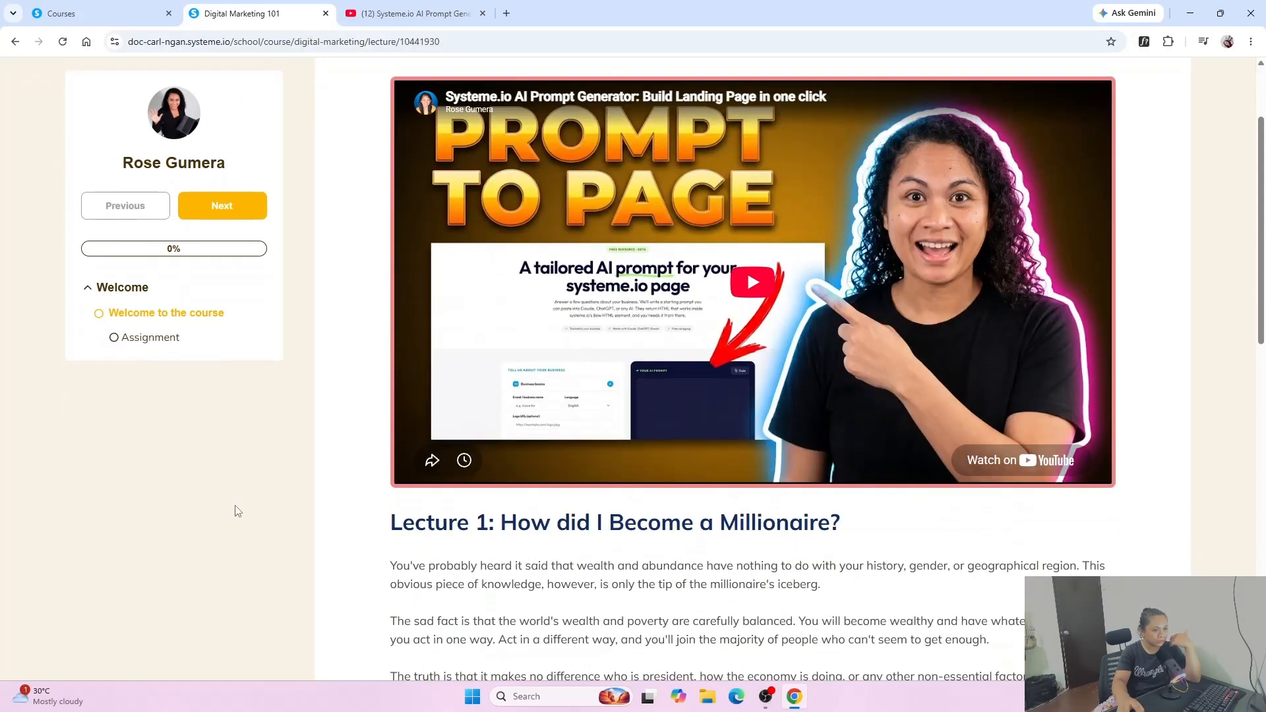
pyautogui.scroll(2, 188, 199)
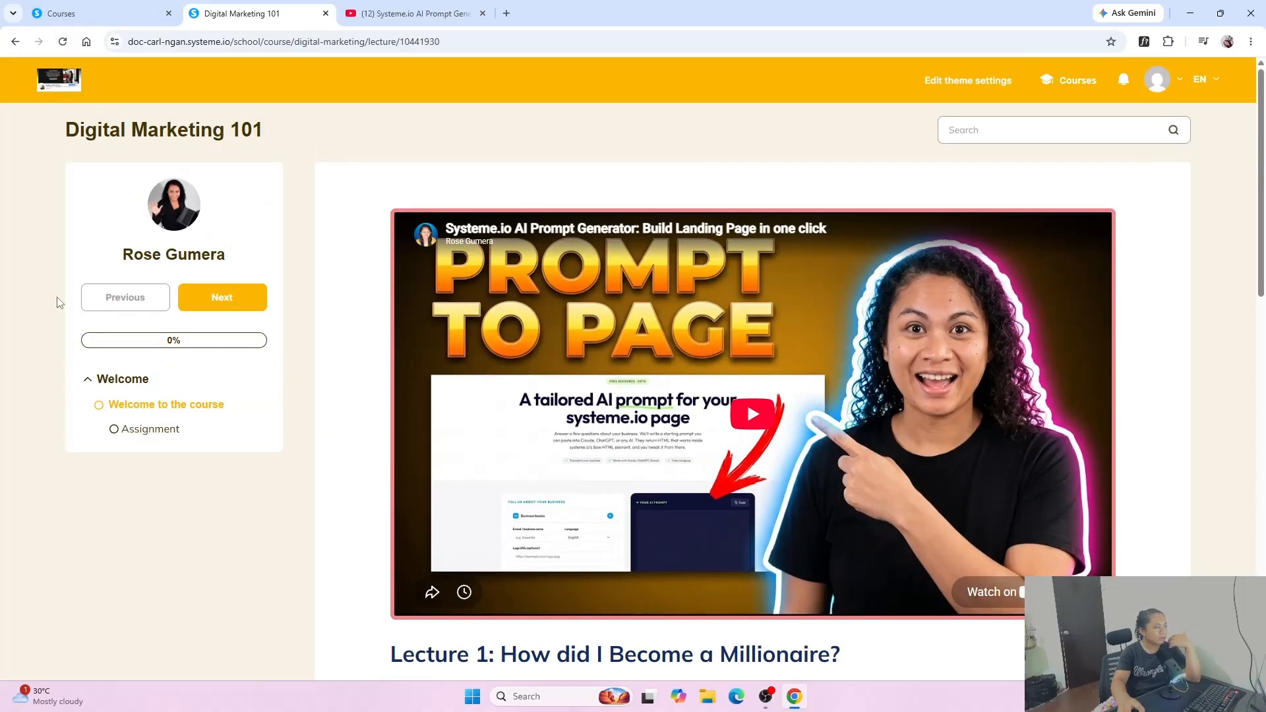
pyautogui.scroll(-1, 132, 284)
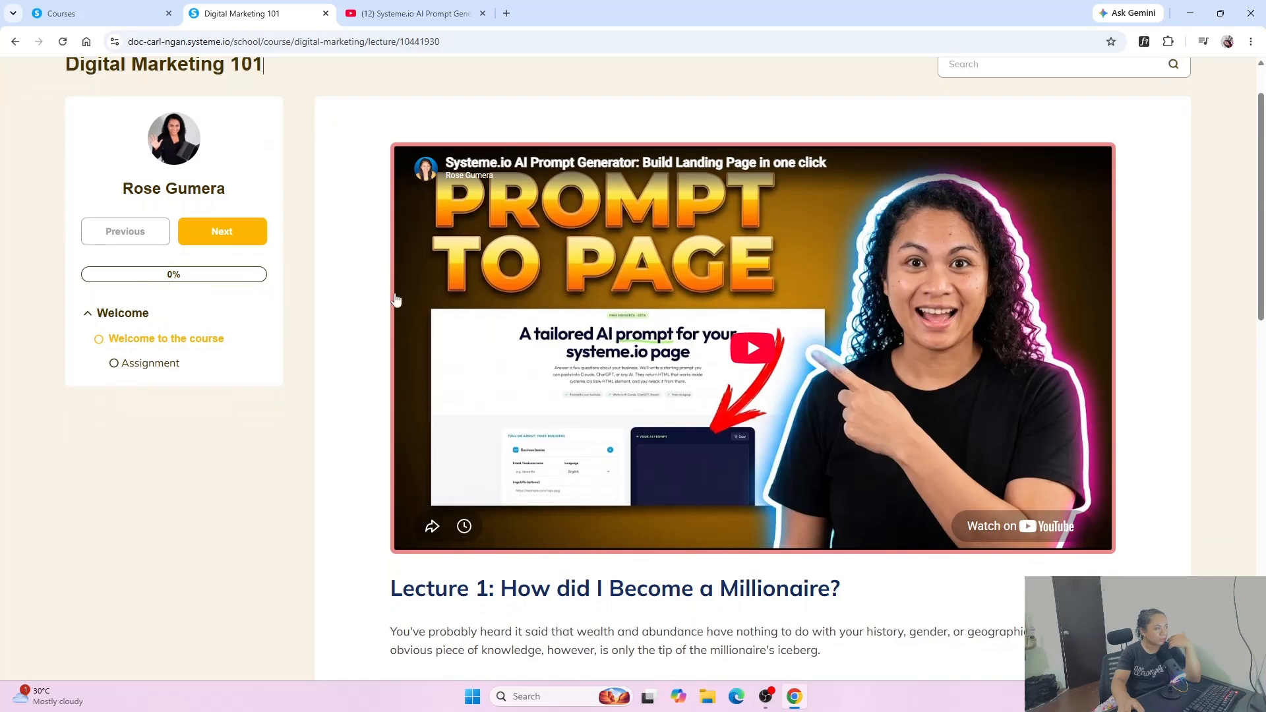
pyautogui.scroll(-3, 345, 383)
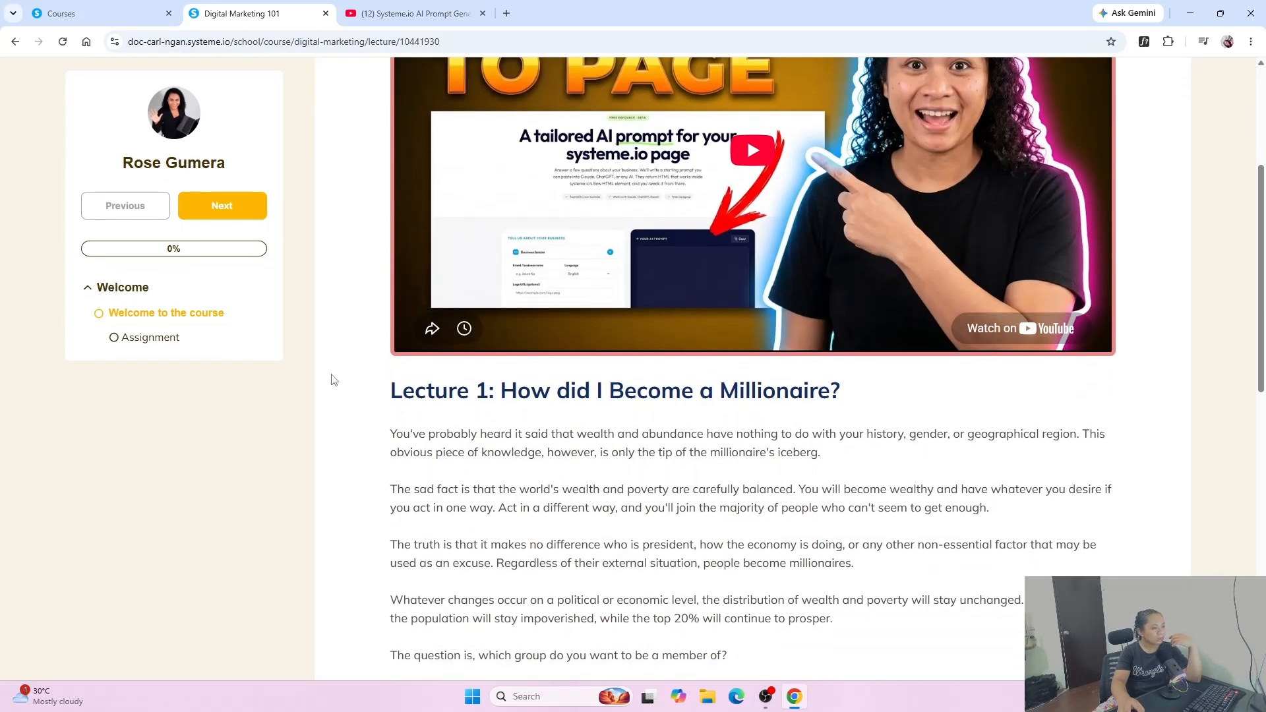
pyautogui.scroll(-8, 377, 422)
pyautogui.scroll(-2, 483, 502)
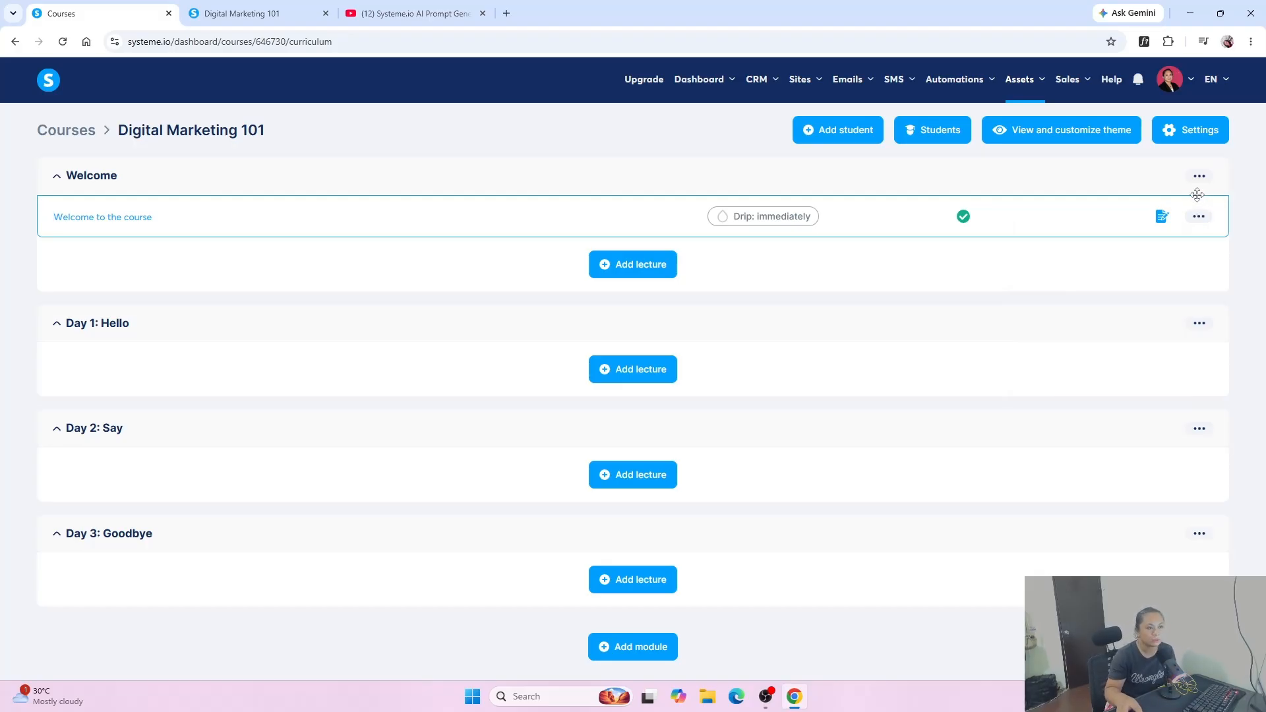
# Step: Create a quiz for the Welcome module and confirm the creation
pyautogui.click(1202, 178)
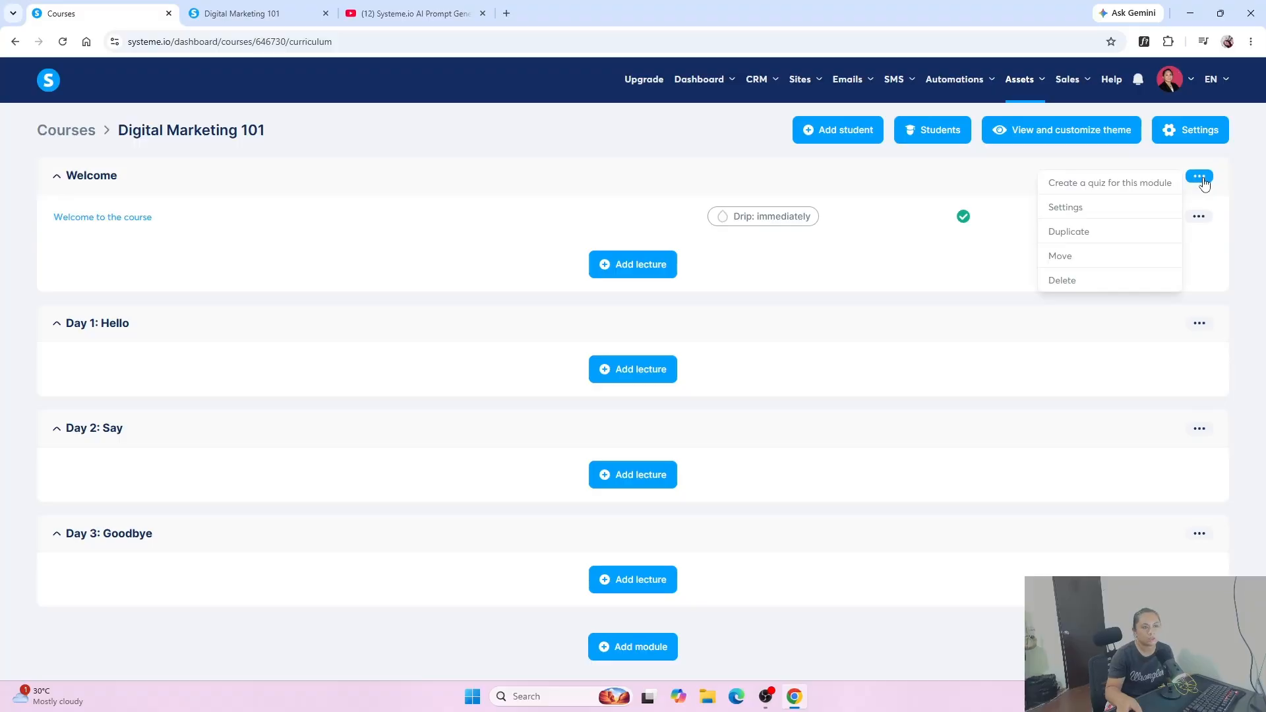
pyautogui.click(1083, 193)
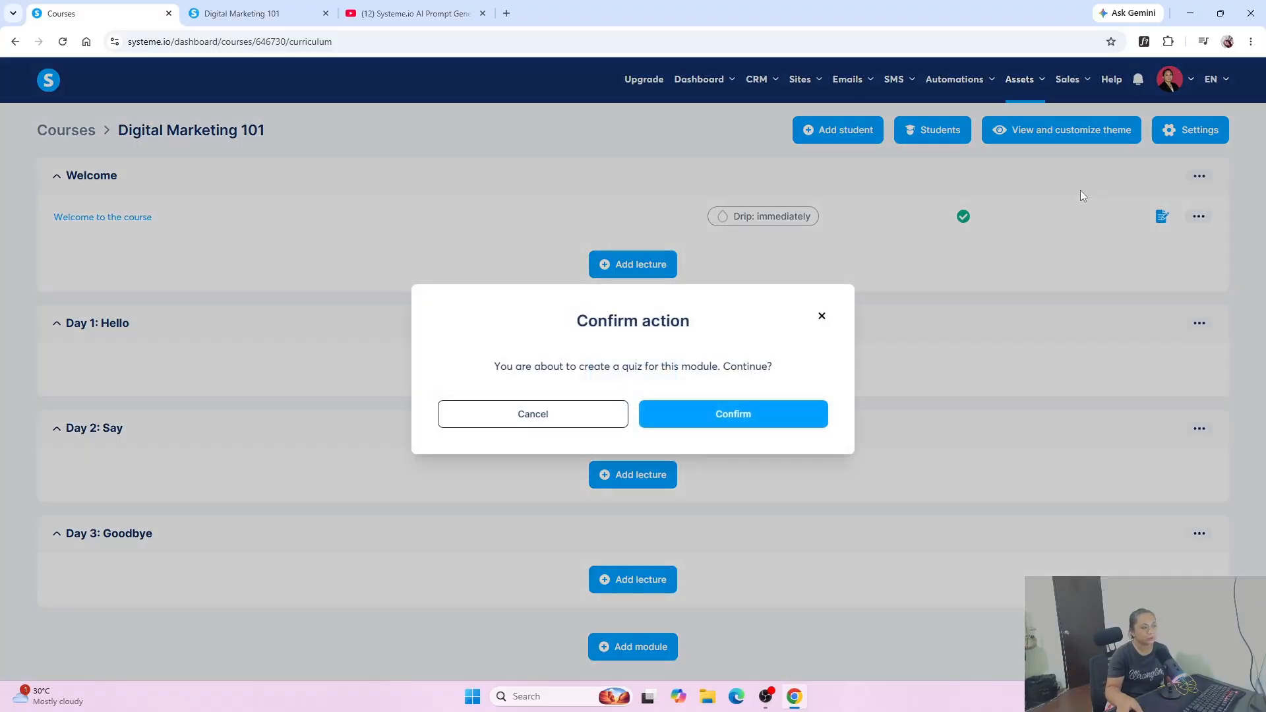
pyautogui.click(702, 426)
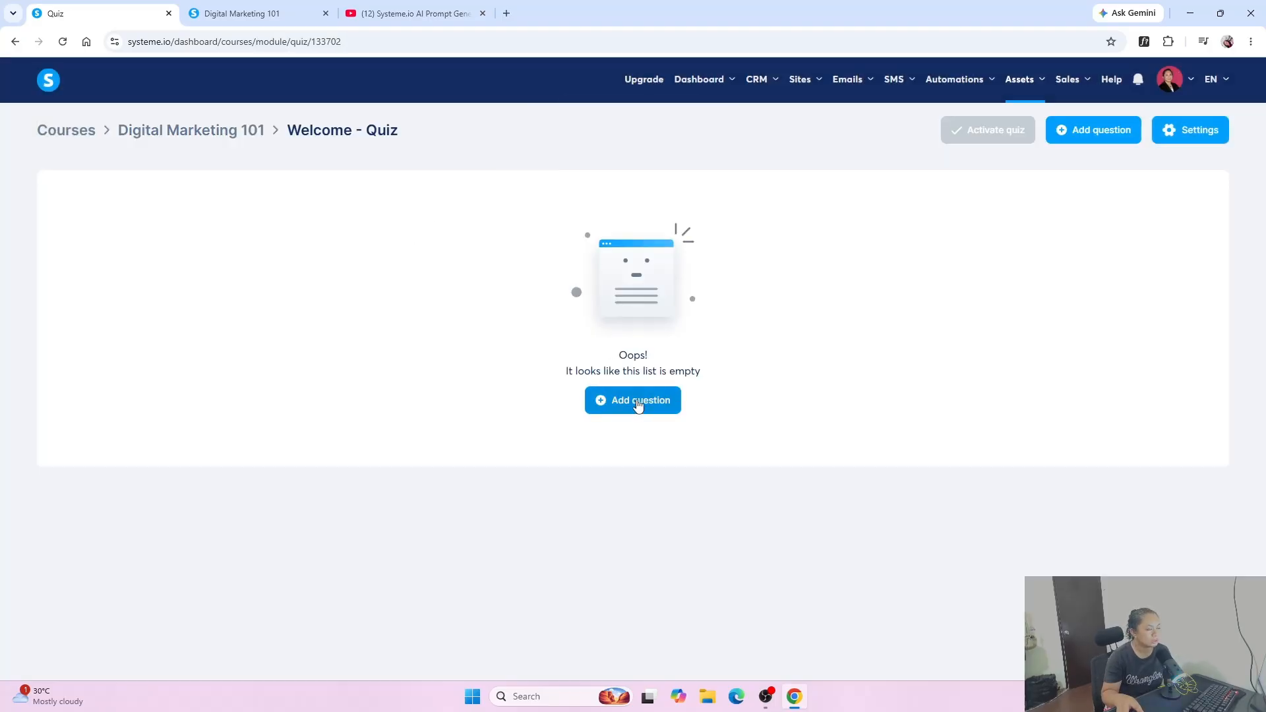
# Step: Add the quiz question "Who is your name?" formatted bold, italic, underlined and struck through, and save it
pyautogui.click(638, 406)
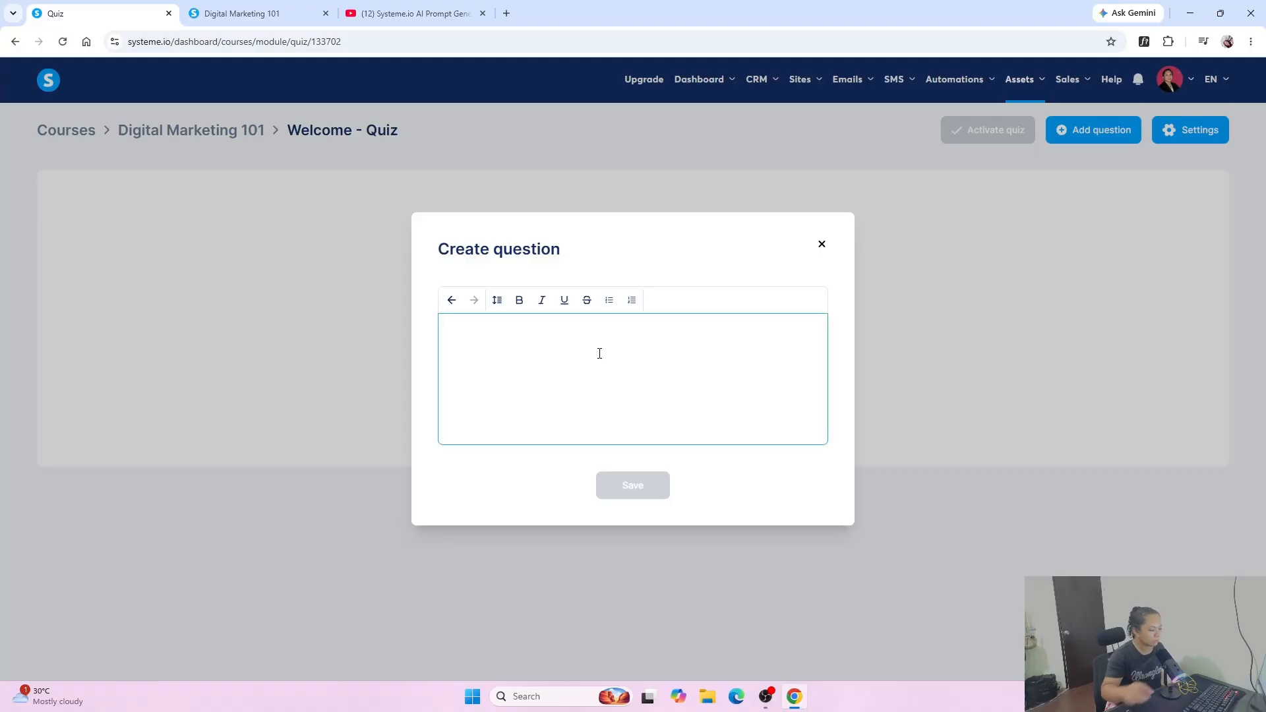
pyautogui.write('Who is your')
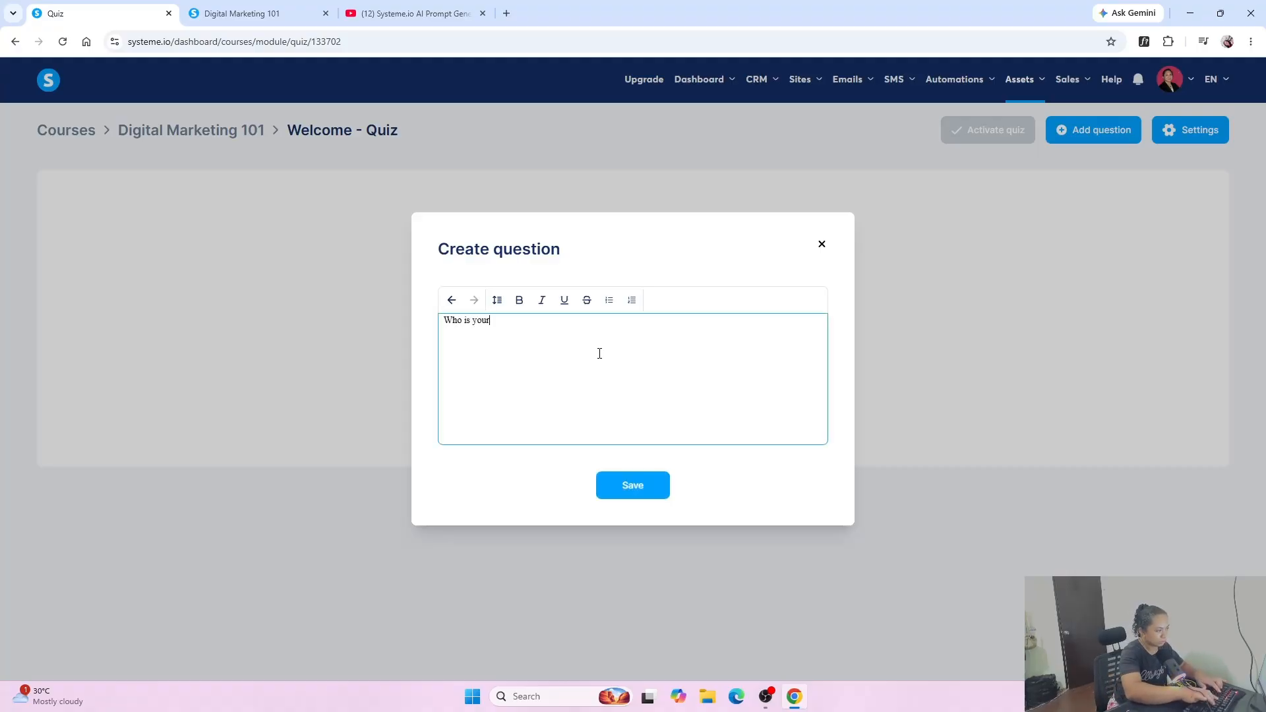
pyautogui.write(' name?')
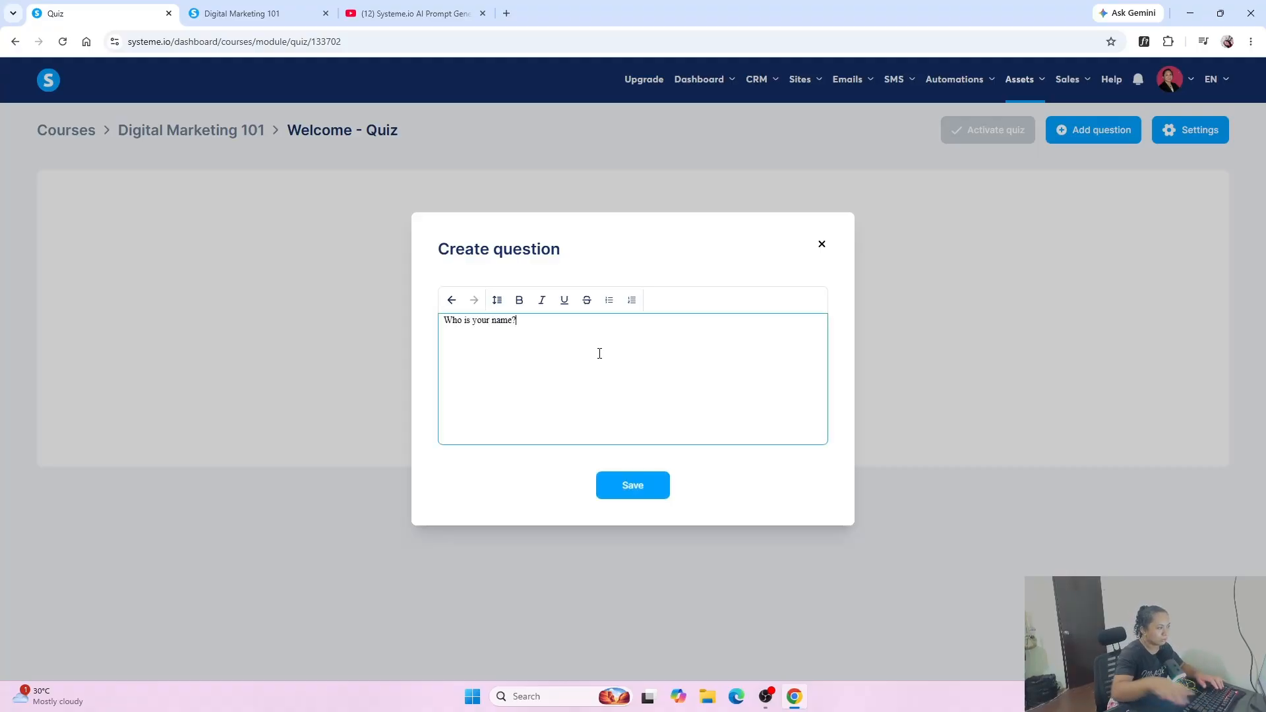
pyautogui.moveTo(516, 322); pyautogui.dragTo(443, 323)
pyautogui.click(520, 302)
pyautogui.click(541, 301)
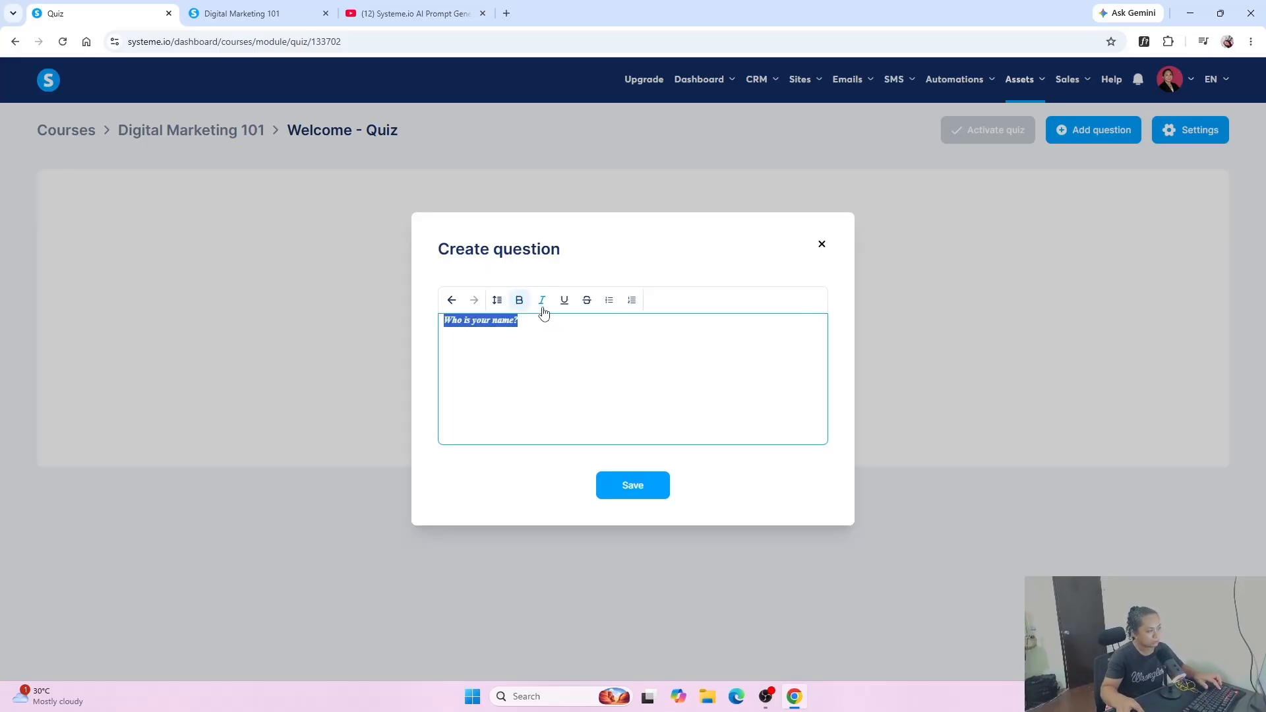
pyautogui.click(563, 301)
pyautogui.click(586, 300)
pyautogui.click(650, 491)
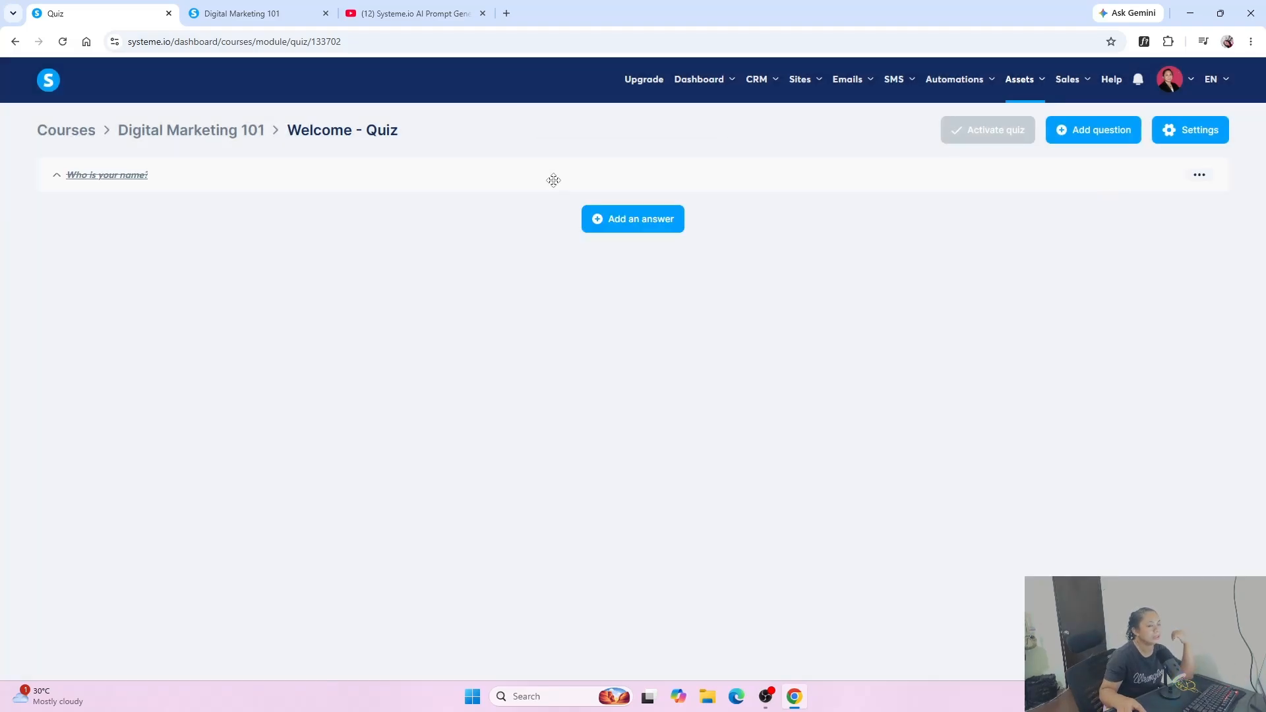
# Step: Add the instructor's first name as an answer to the question, mark it as the correct answer, and save
pyautogui.click(633, 228)
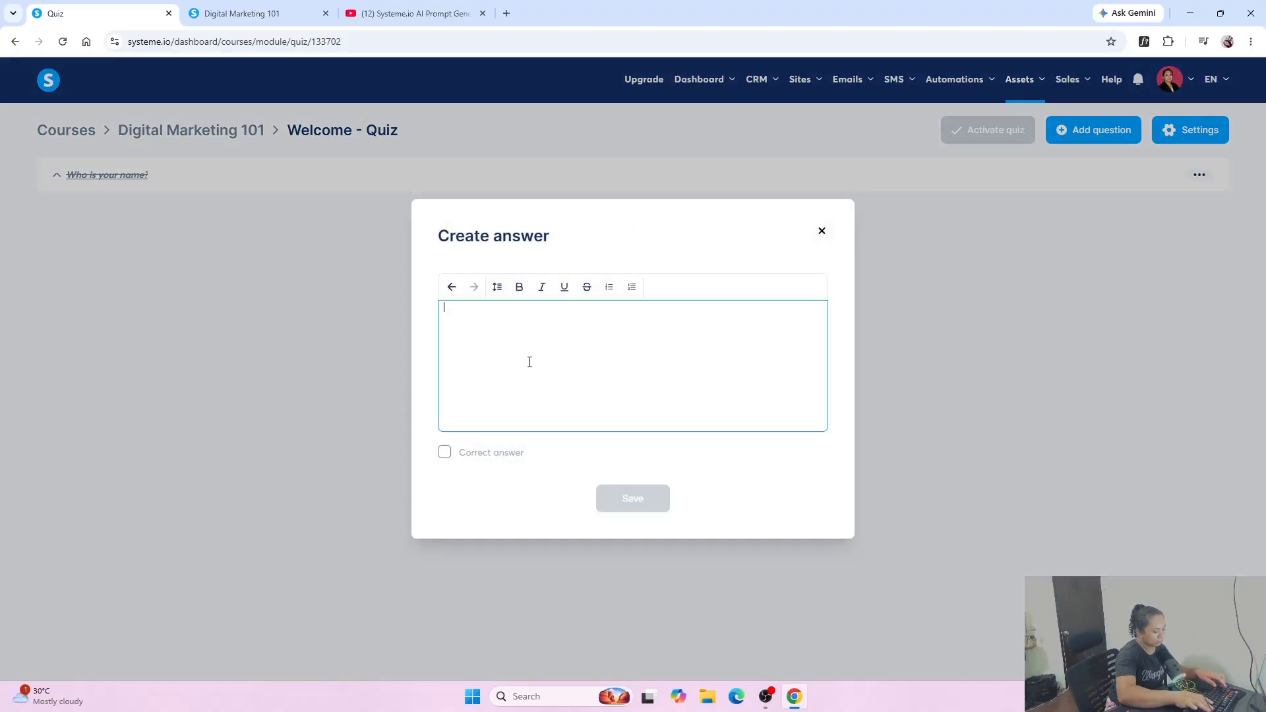
pyautogui.write('Rose')
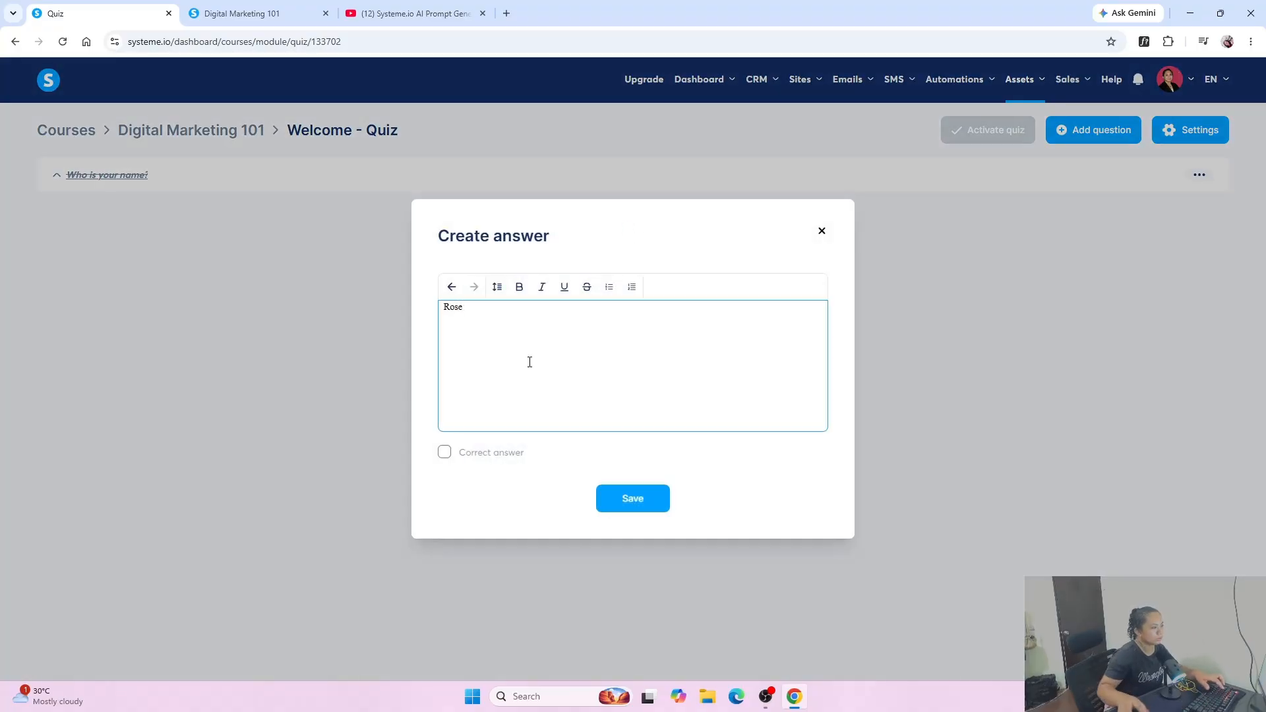
pyautogui.click(445, 454)
pyautogui.click(647, 505)
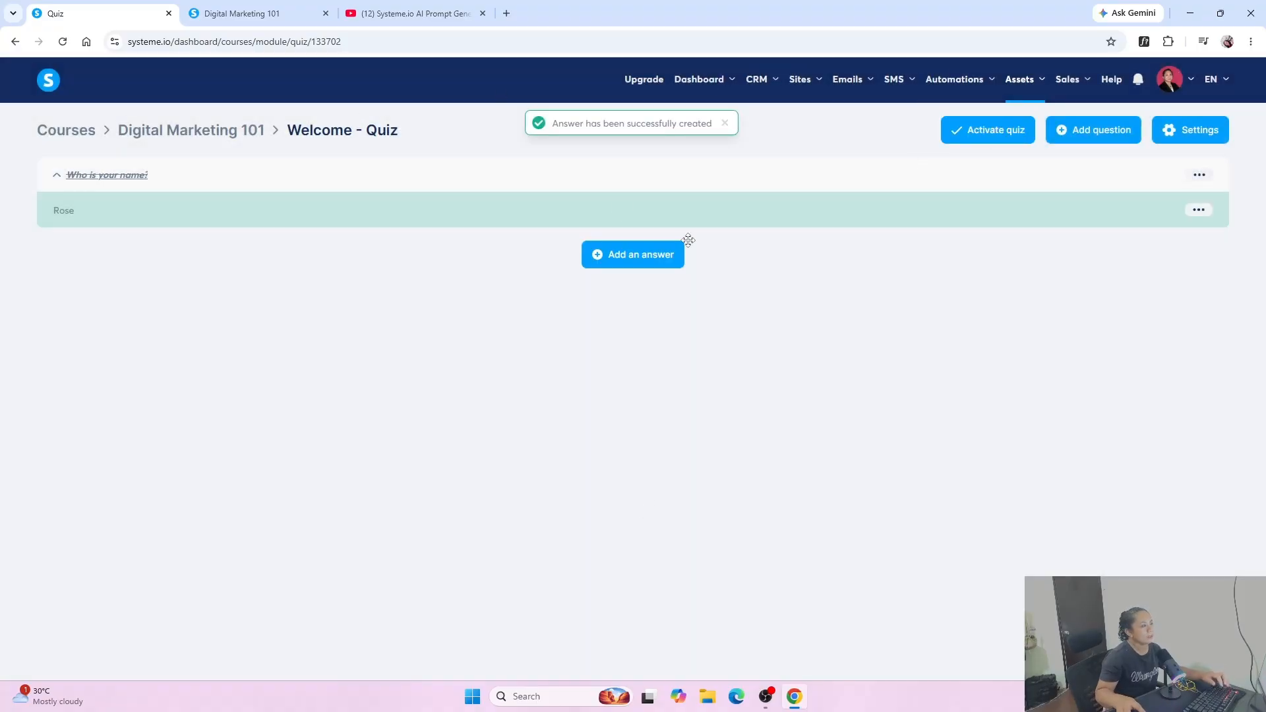
# Step: Add a different first name as the question's second answer, leave it unmarked as correct, and save
pyautogui.click(656, 258)
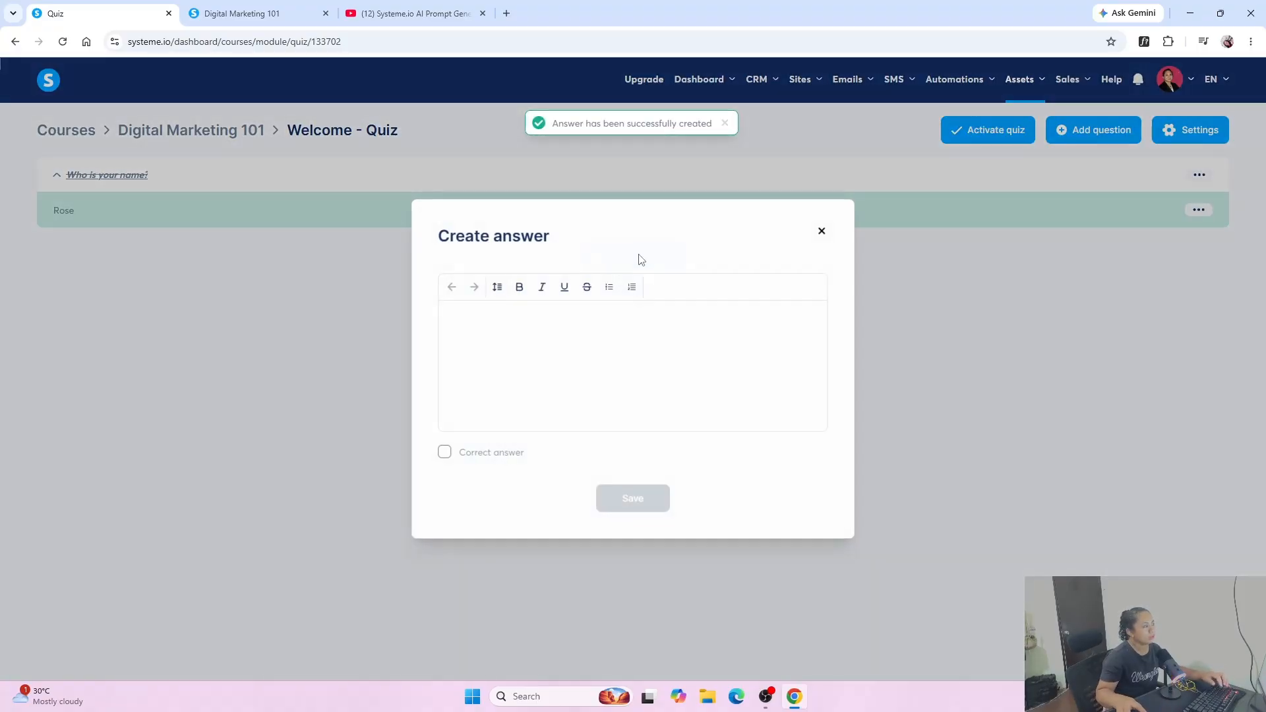
pyautogui.write('Mary')
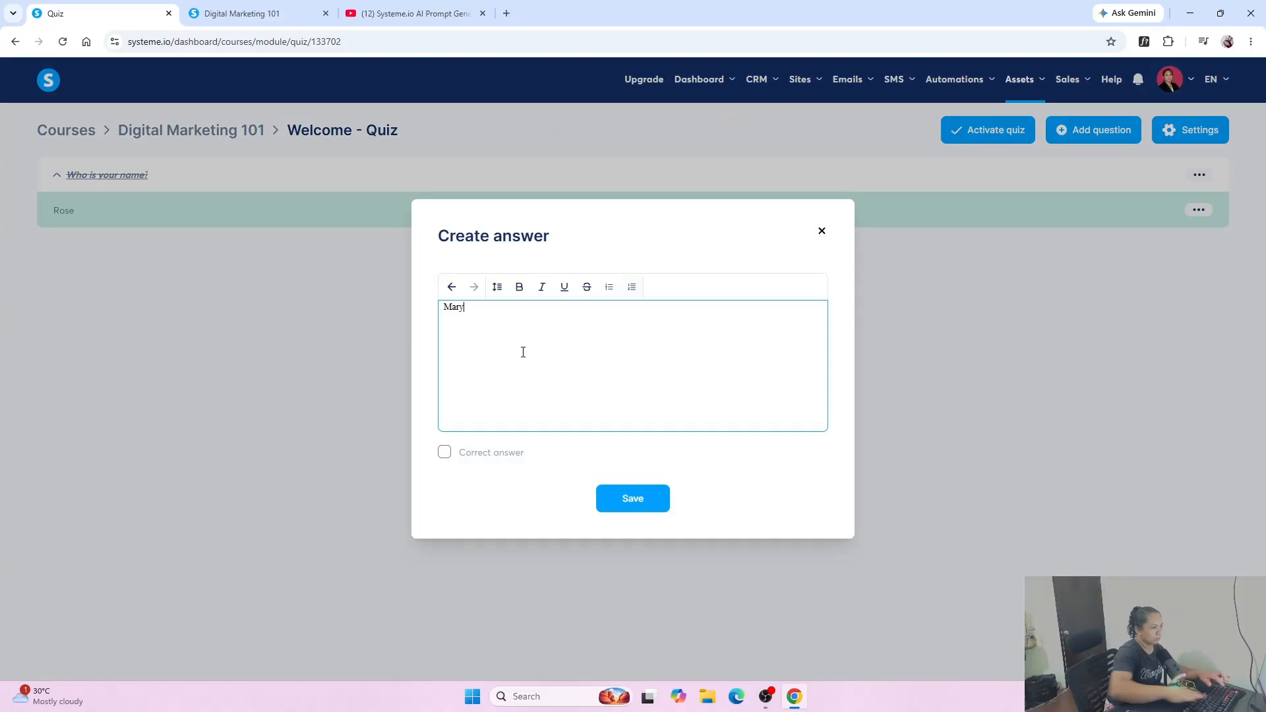
pyautogui.click(667, 505)
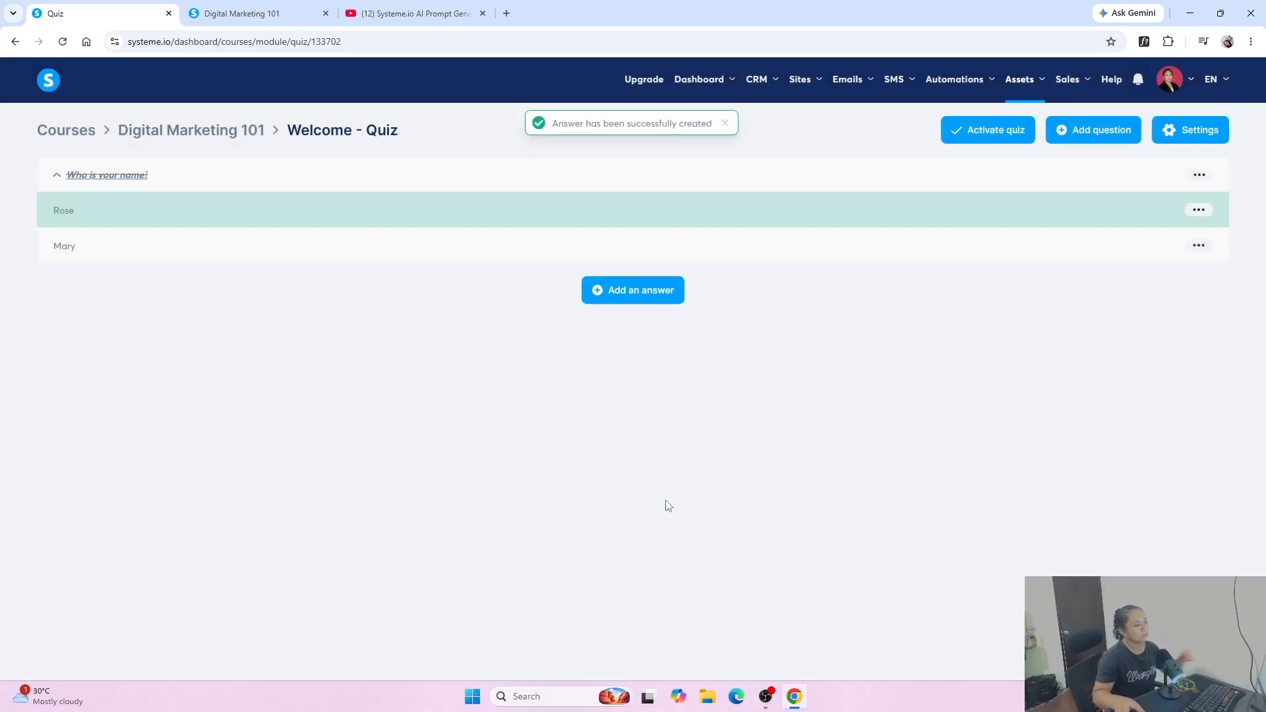
# Step: Start a third answer for the quiz question
pyautogui.click(633, 288)
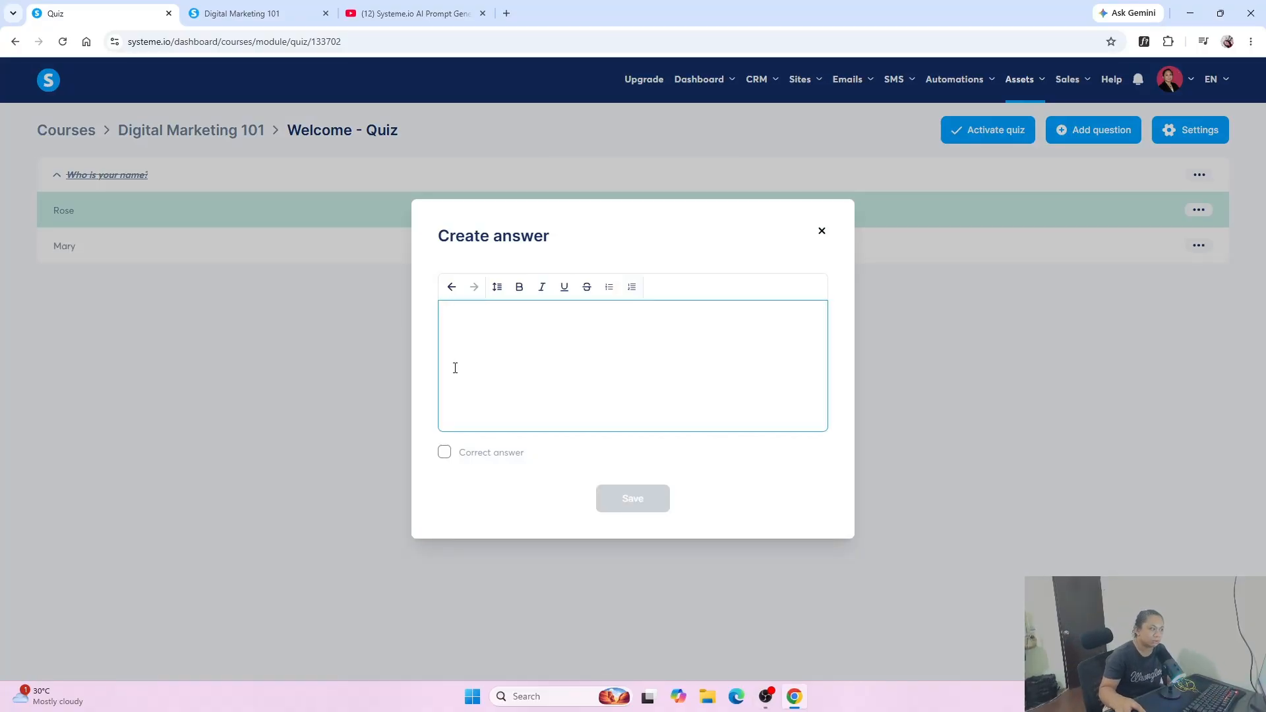